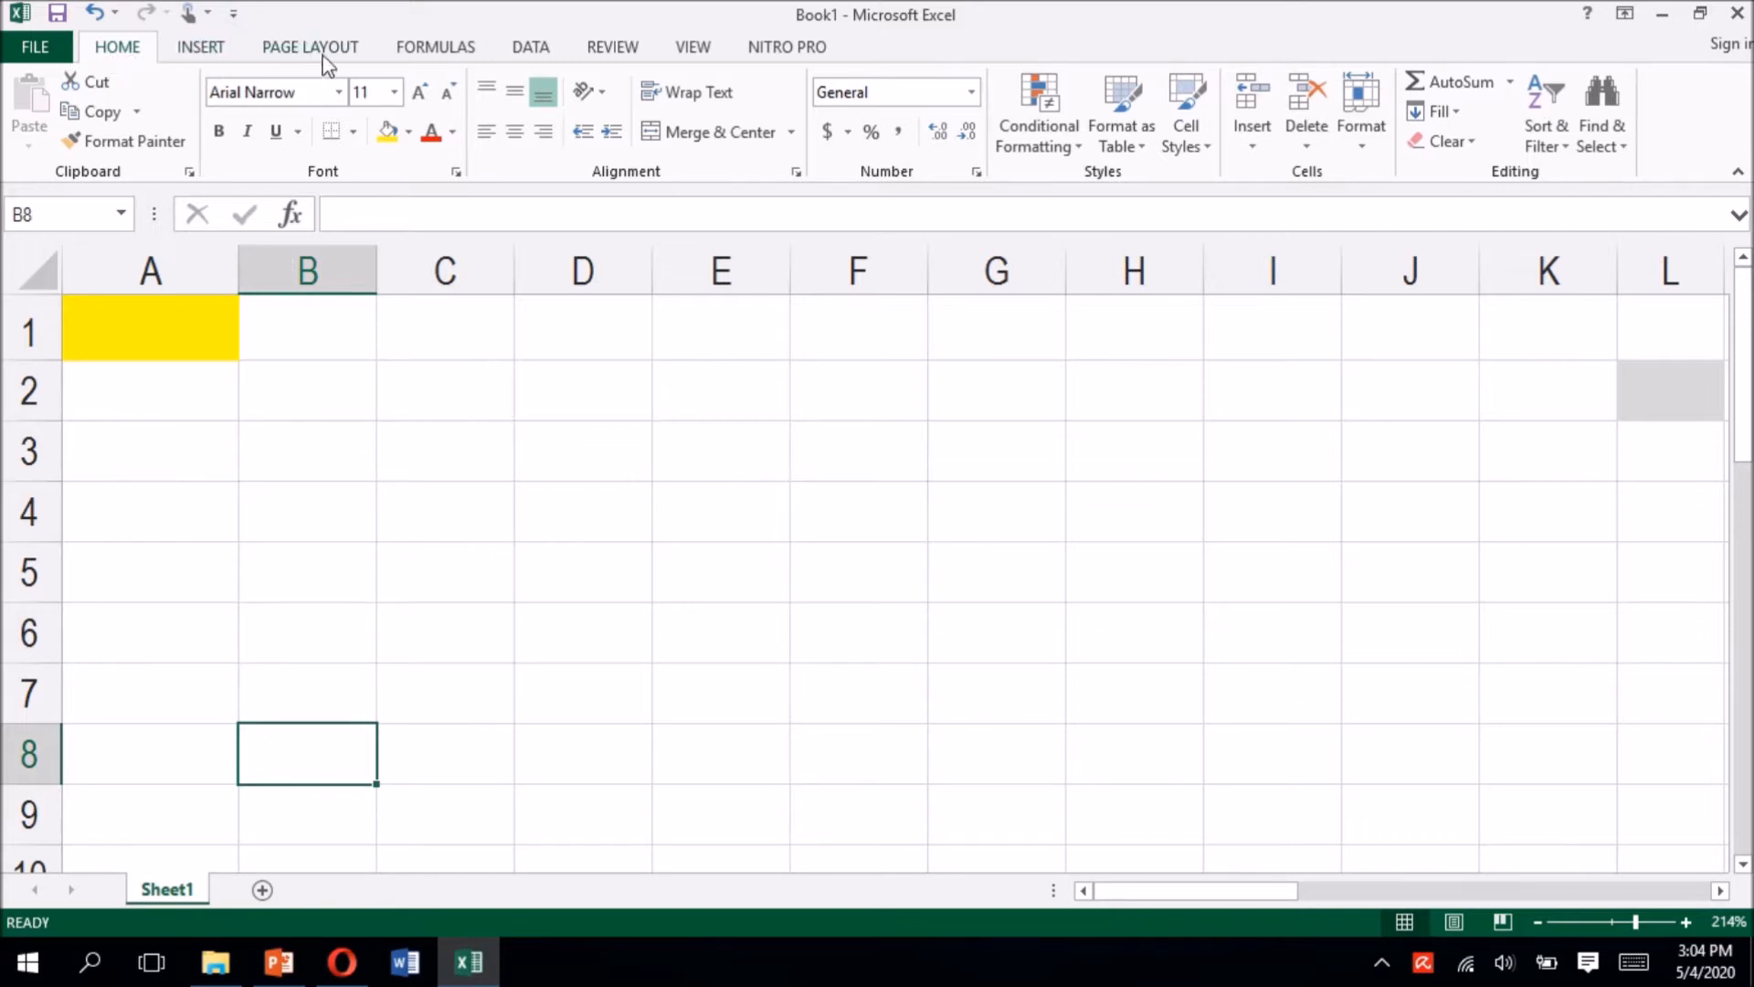
Step: Browse the Math & Trig function library for RAND and RANDBETWEEN and read their descriptions
left_click(435, 50)
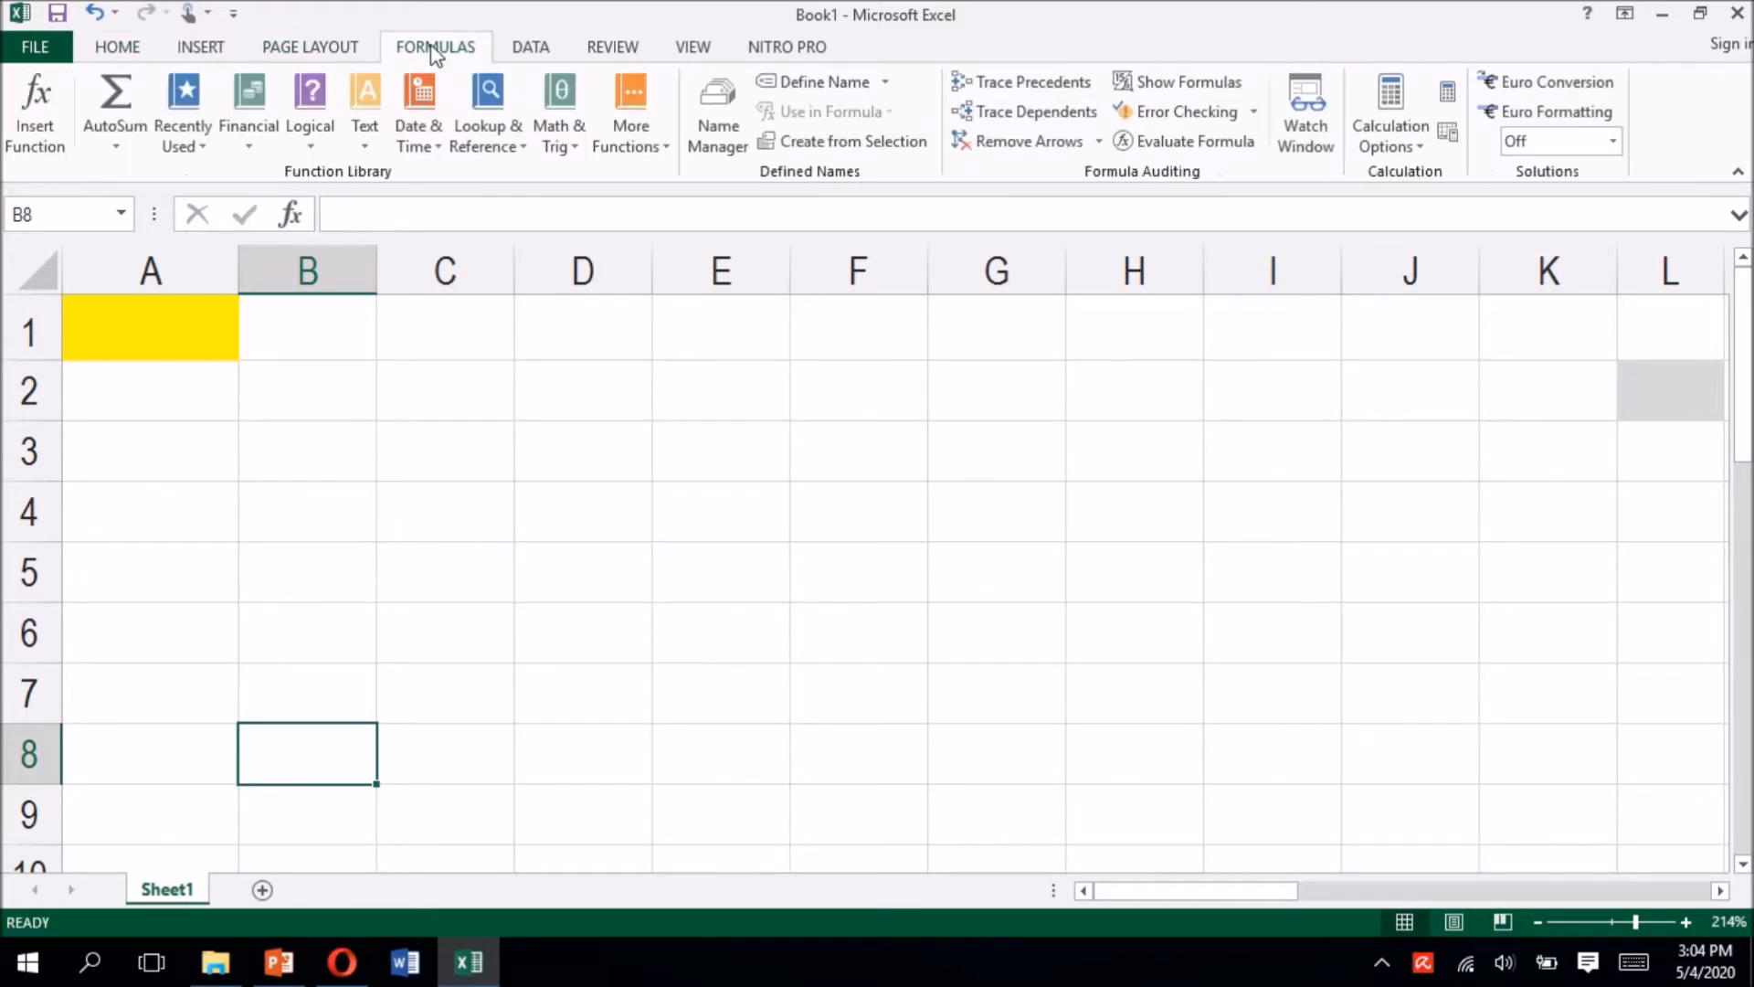
left_click(201, 148)
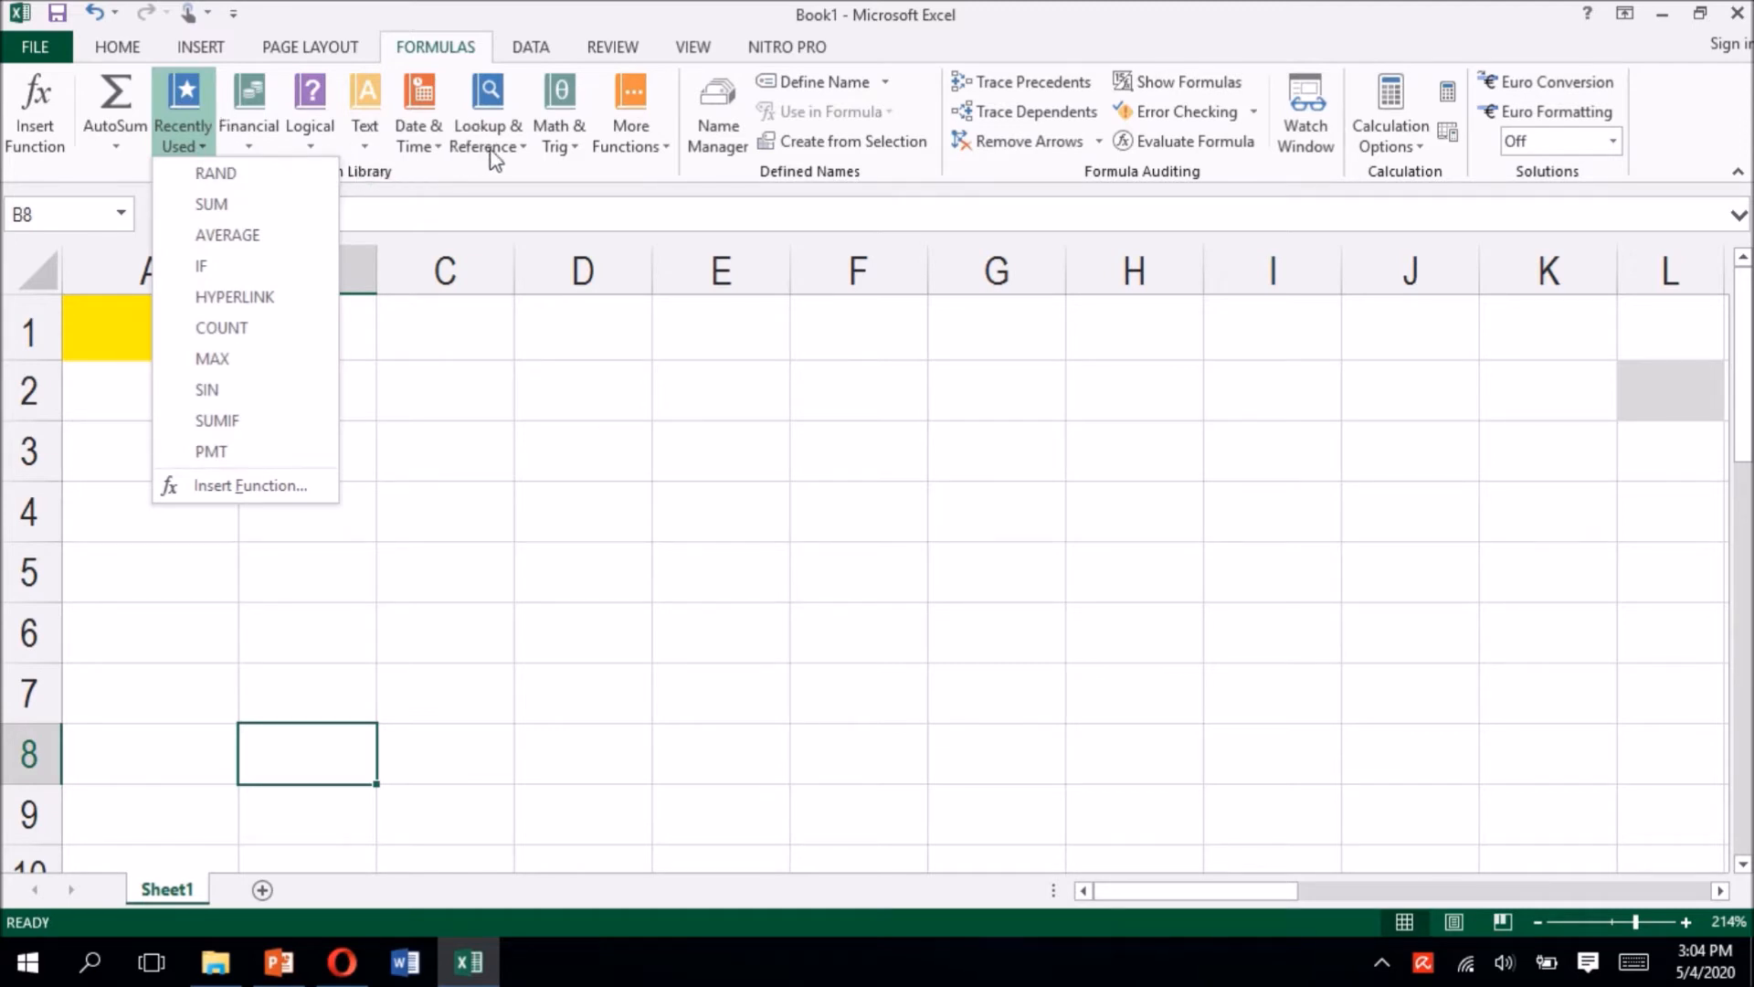
left_click(578, 151)
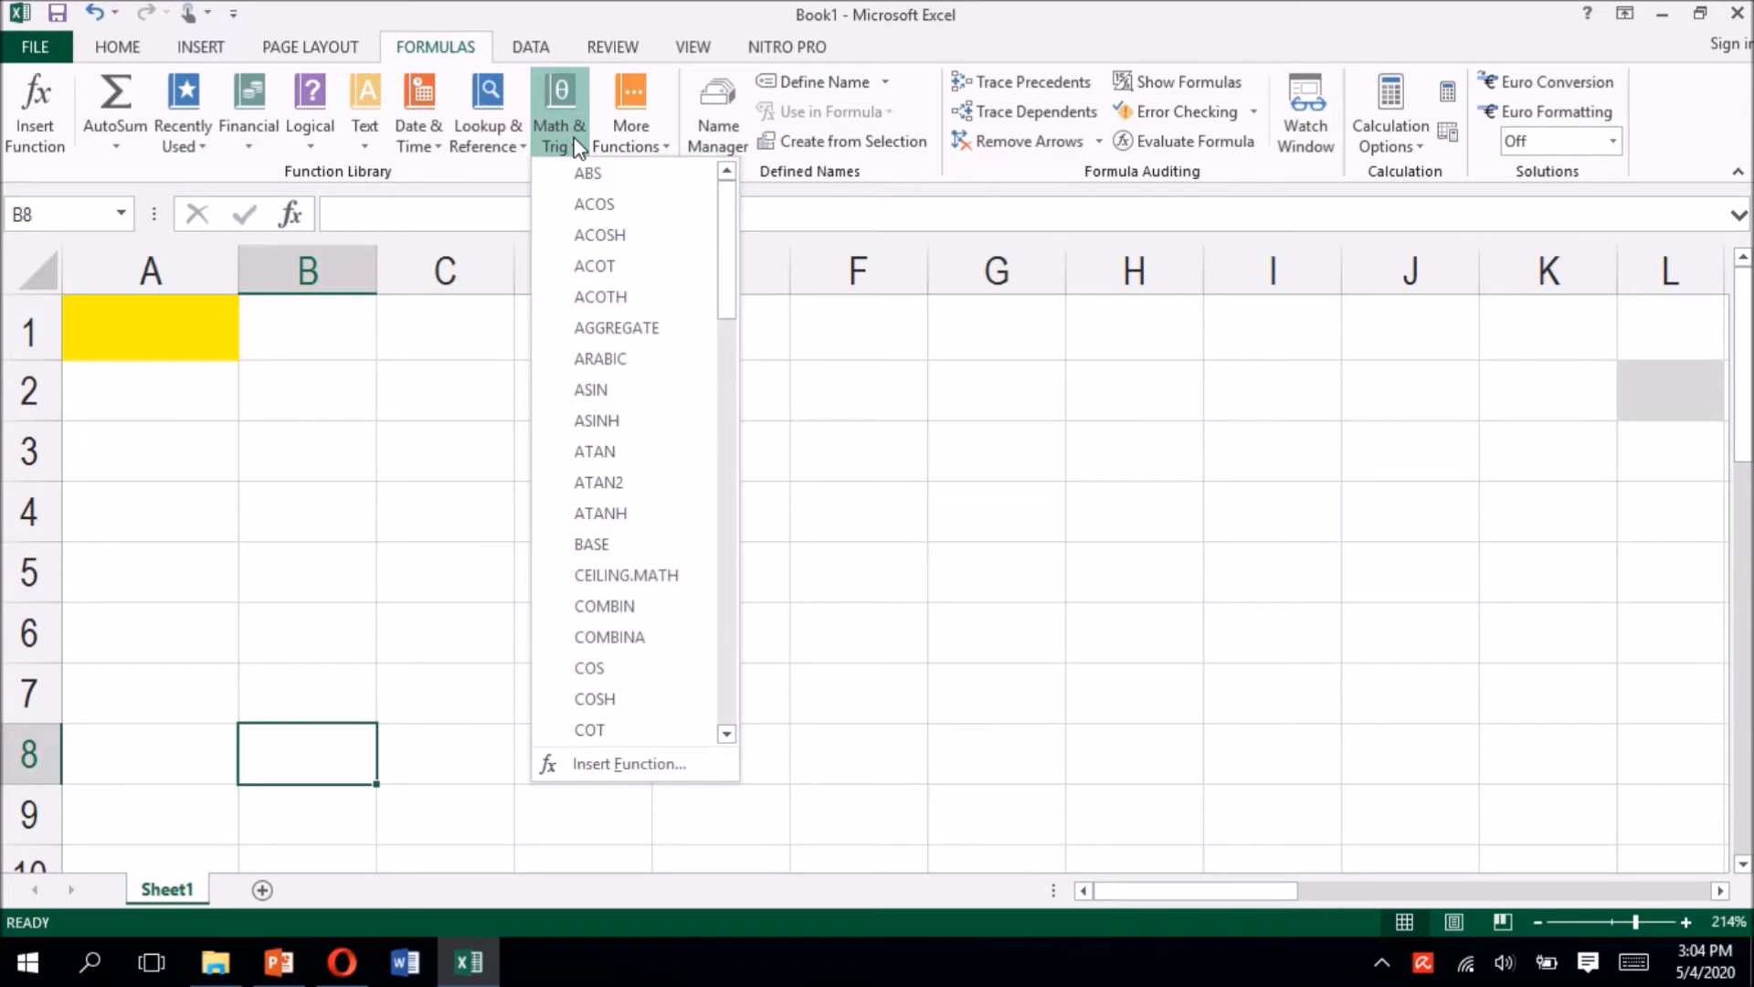
left_click_drag(731, 288, 715, 568)
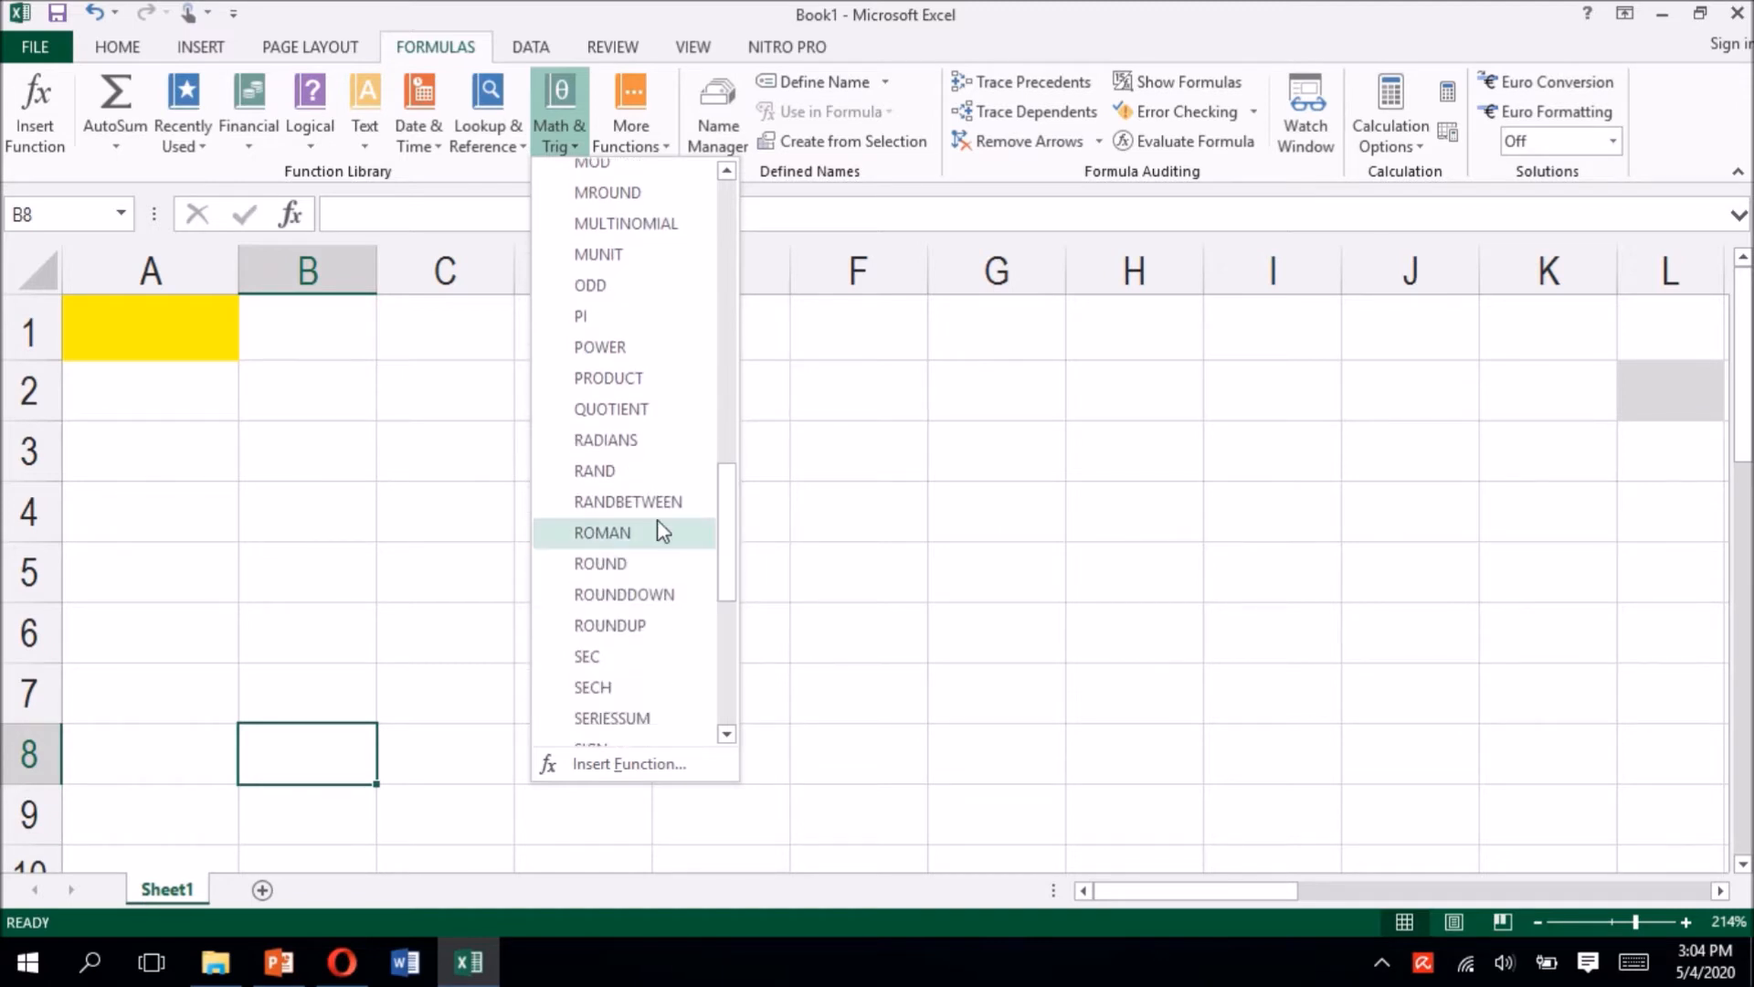
mouse_move(560, 473)
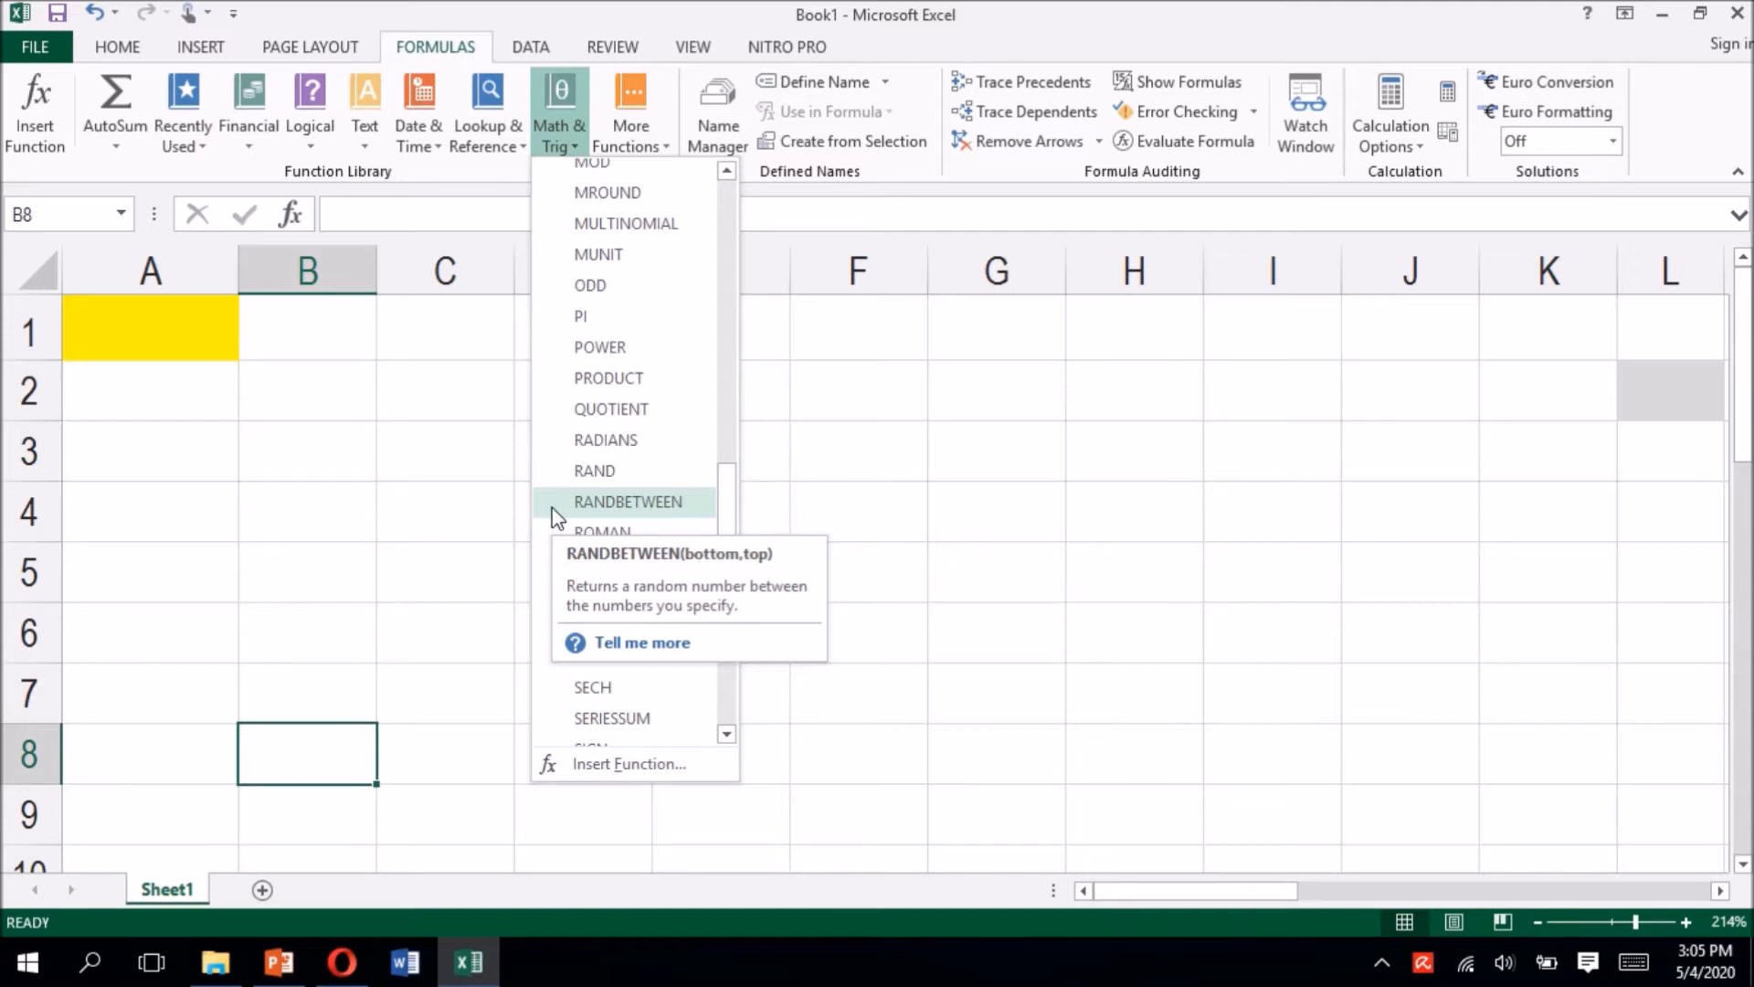
Step: Enter 1 in cell A1 and the title "Generate data simulasi dengan fungsi =RAND()" in cell B1
left_click(174, 318)
type("1")
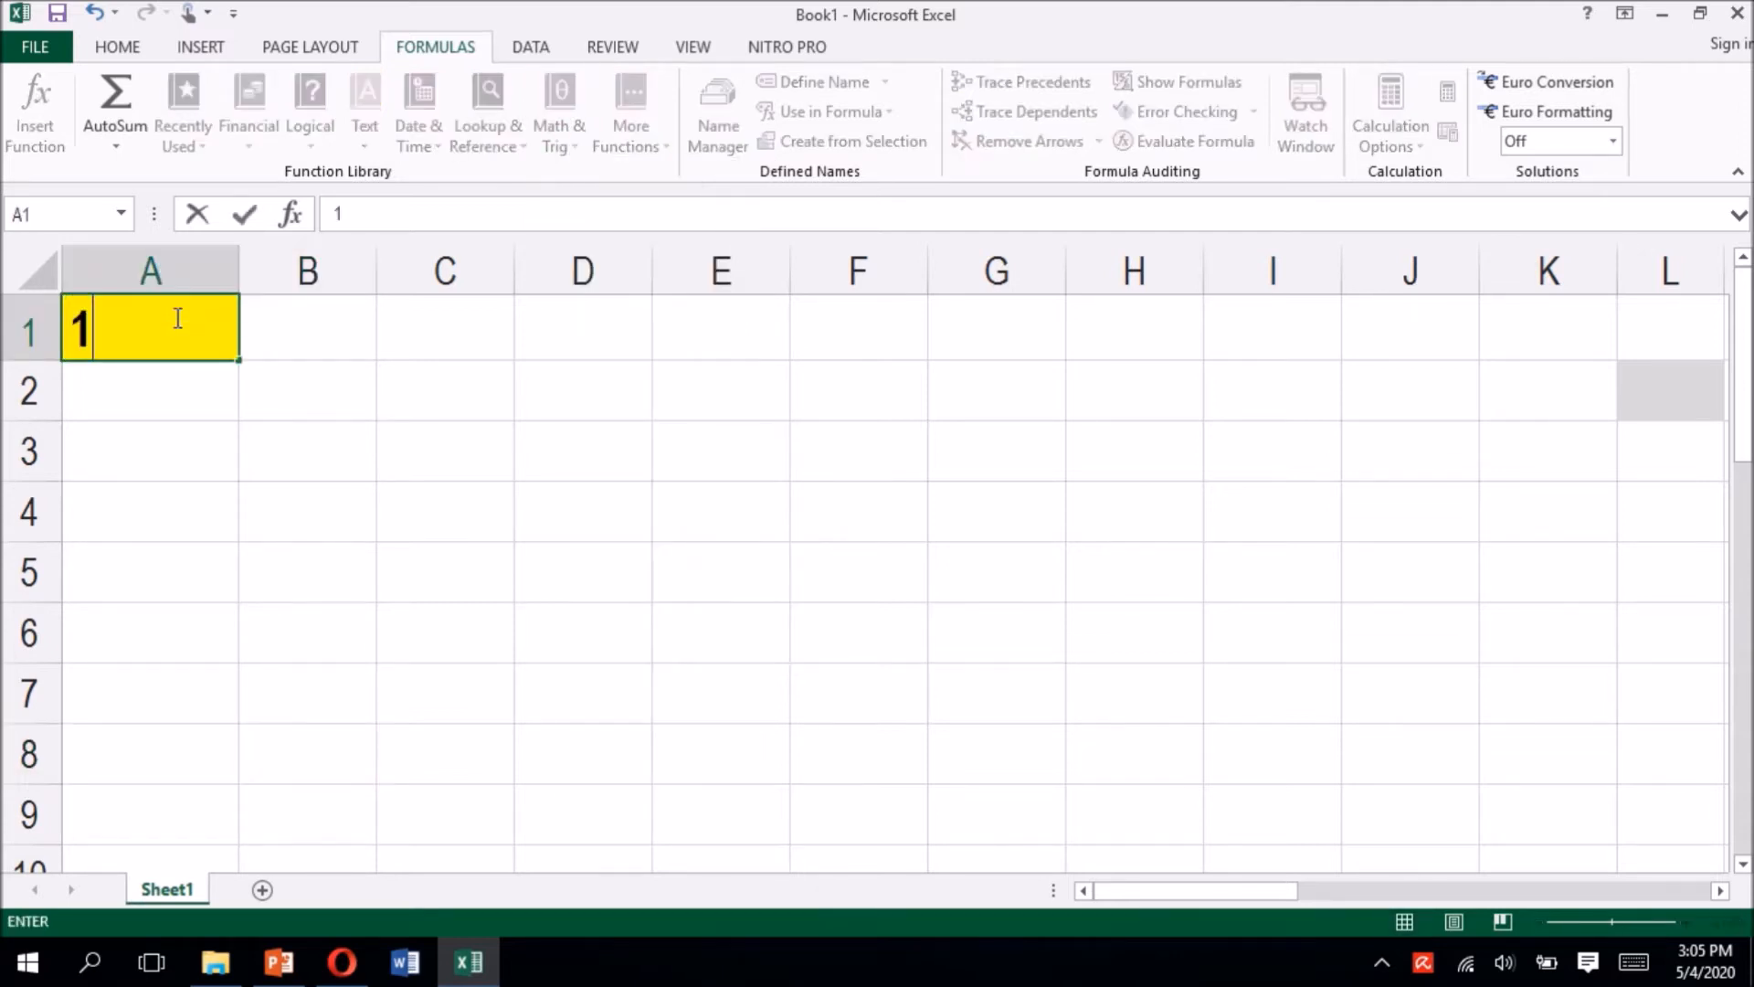
key("Return")
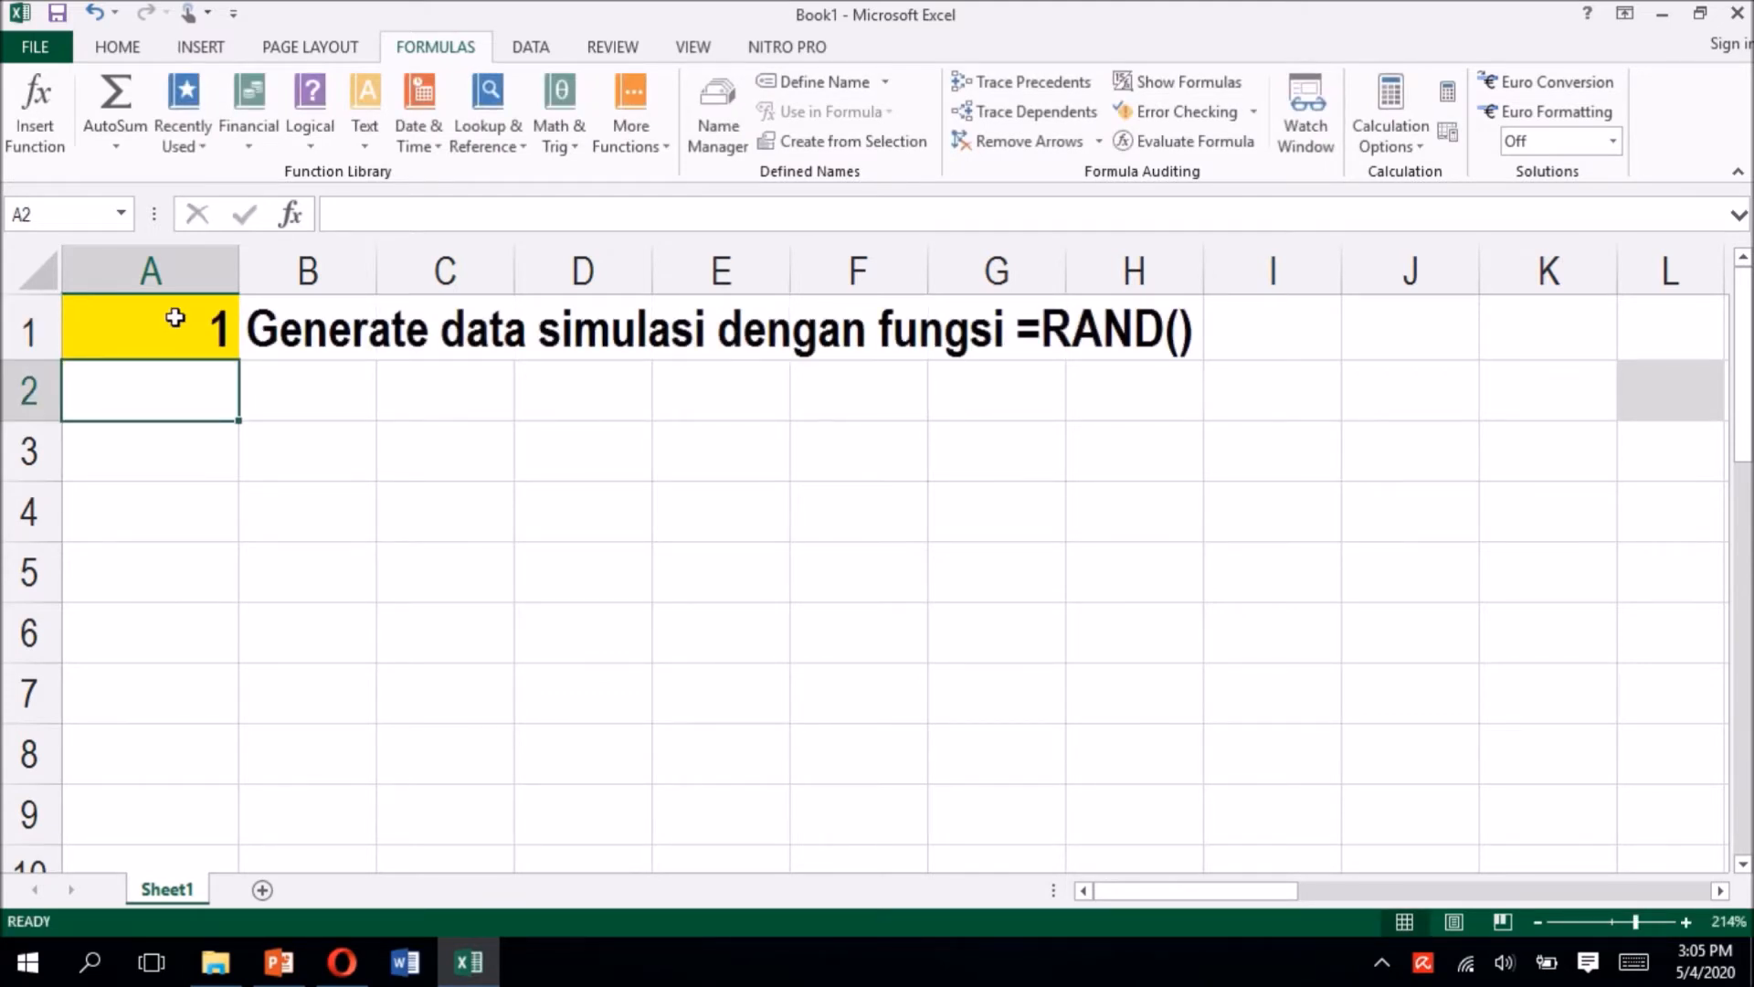
Step: Insert the RAND function into cell B2 from the Math & Trig function library
key("Right")
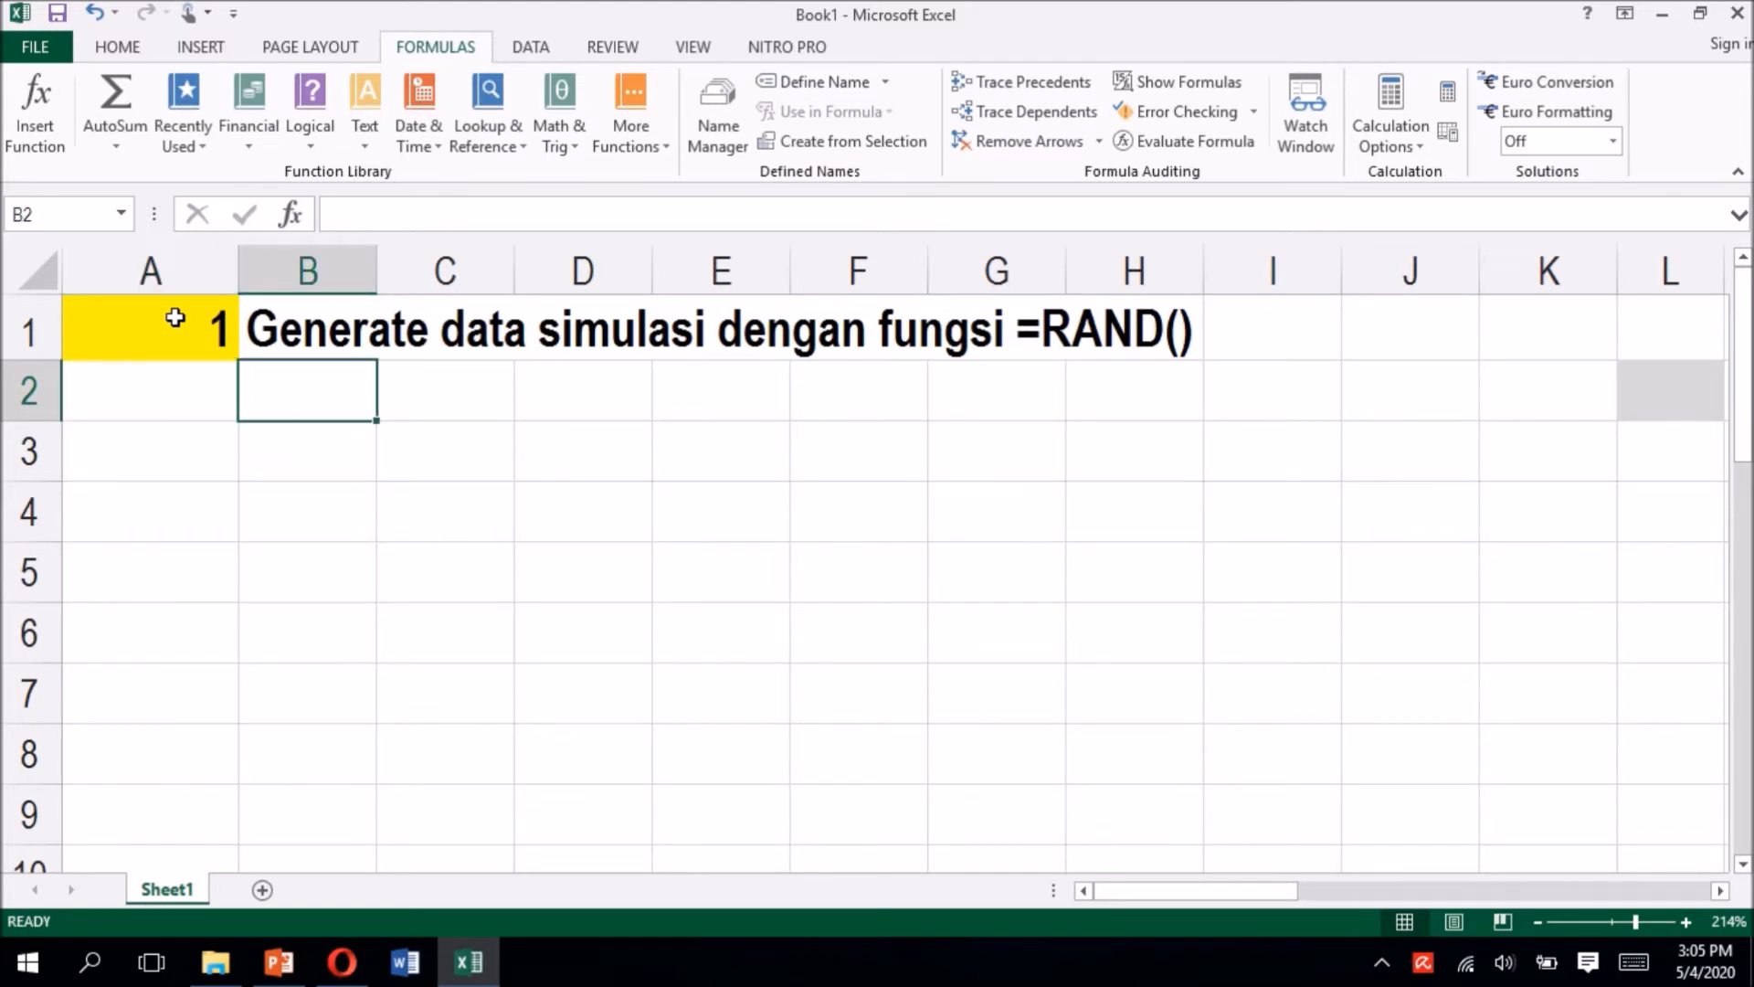
left_click(573, 146)
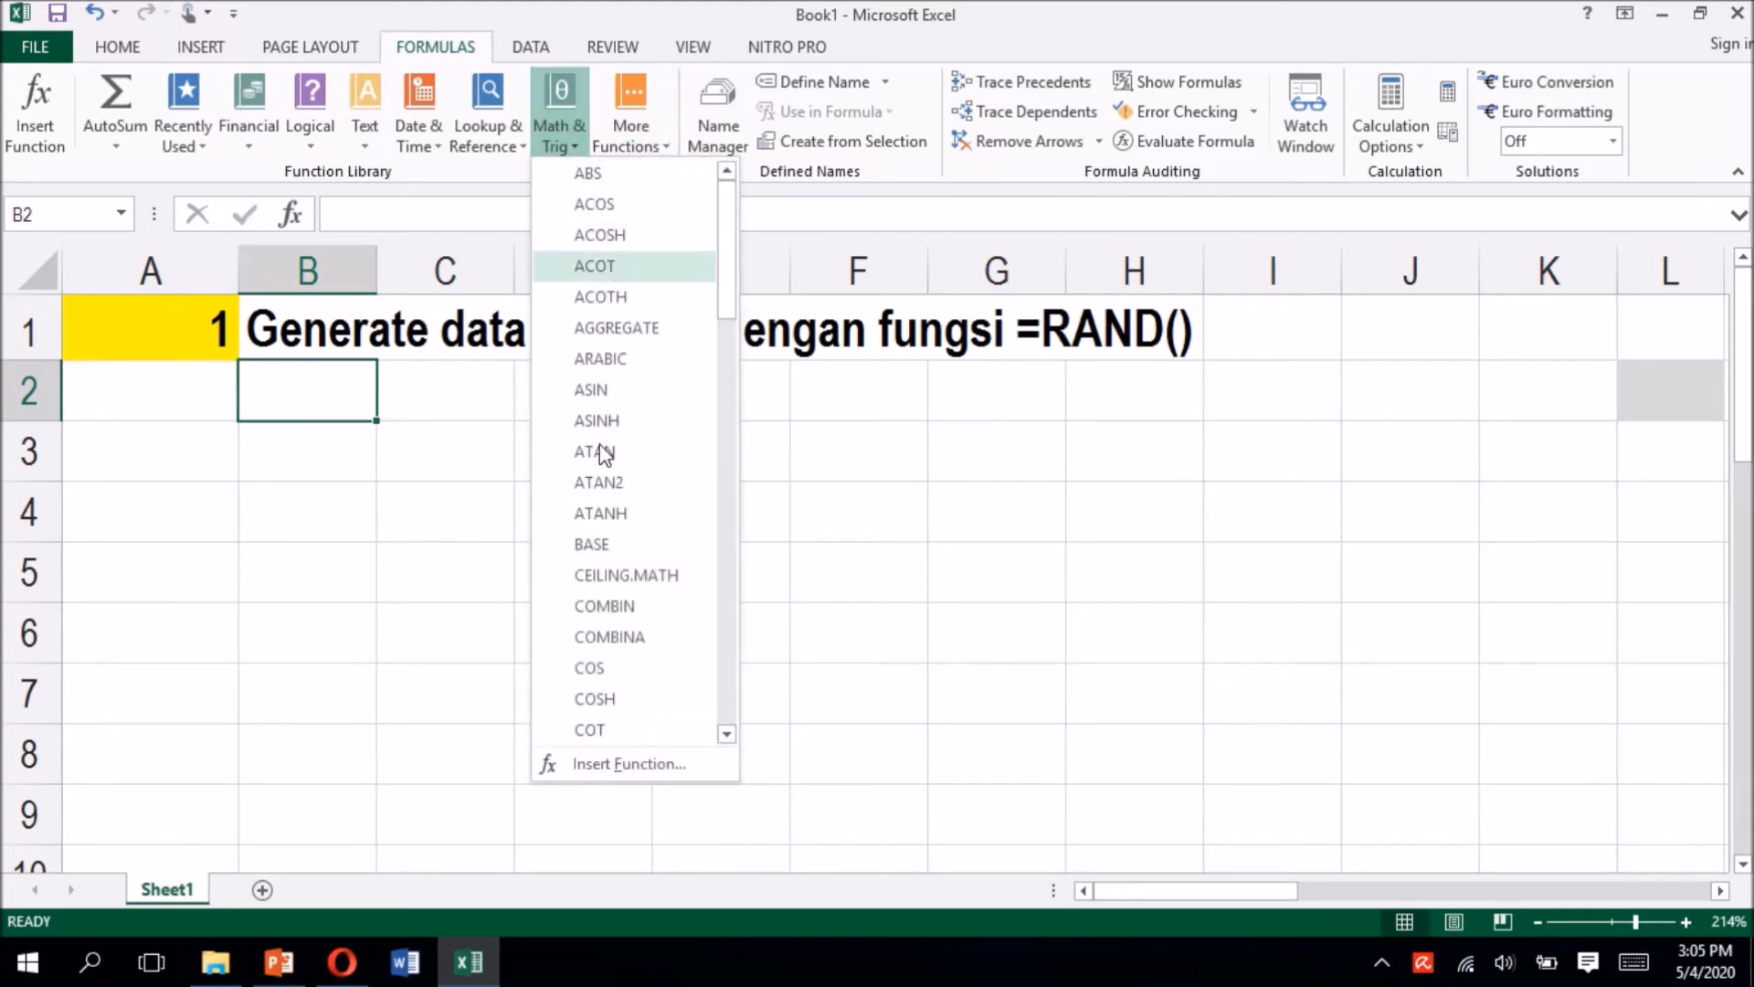
scroll(614, 498, "down", 19)
scroll(610, 502, "up", 6)
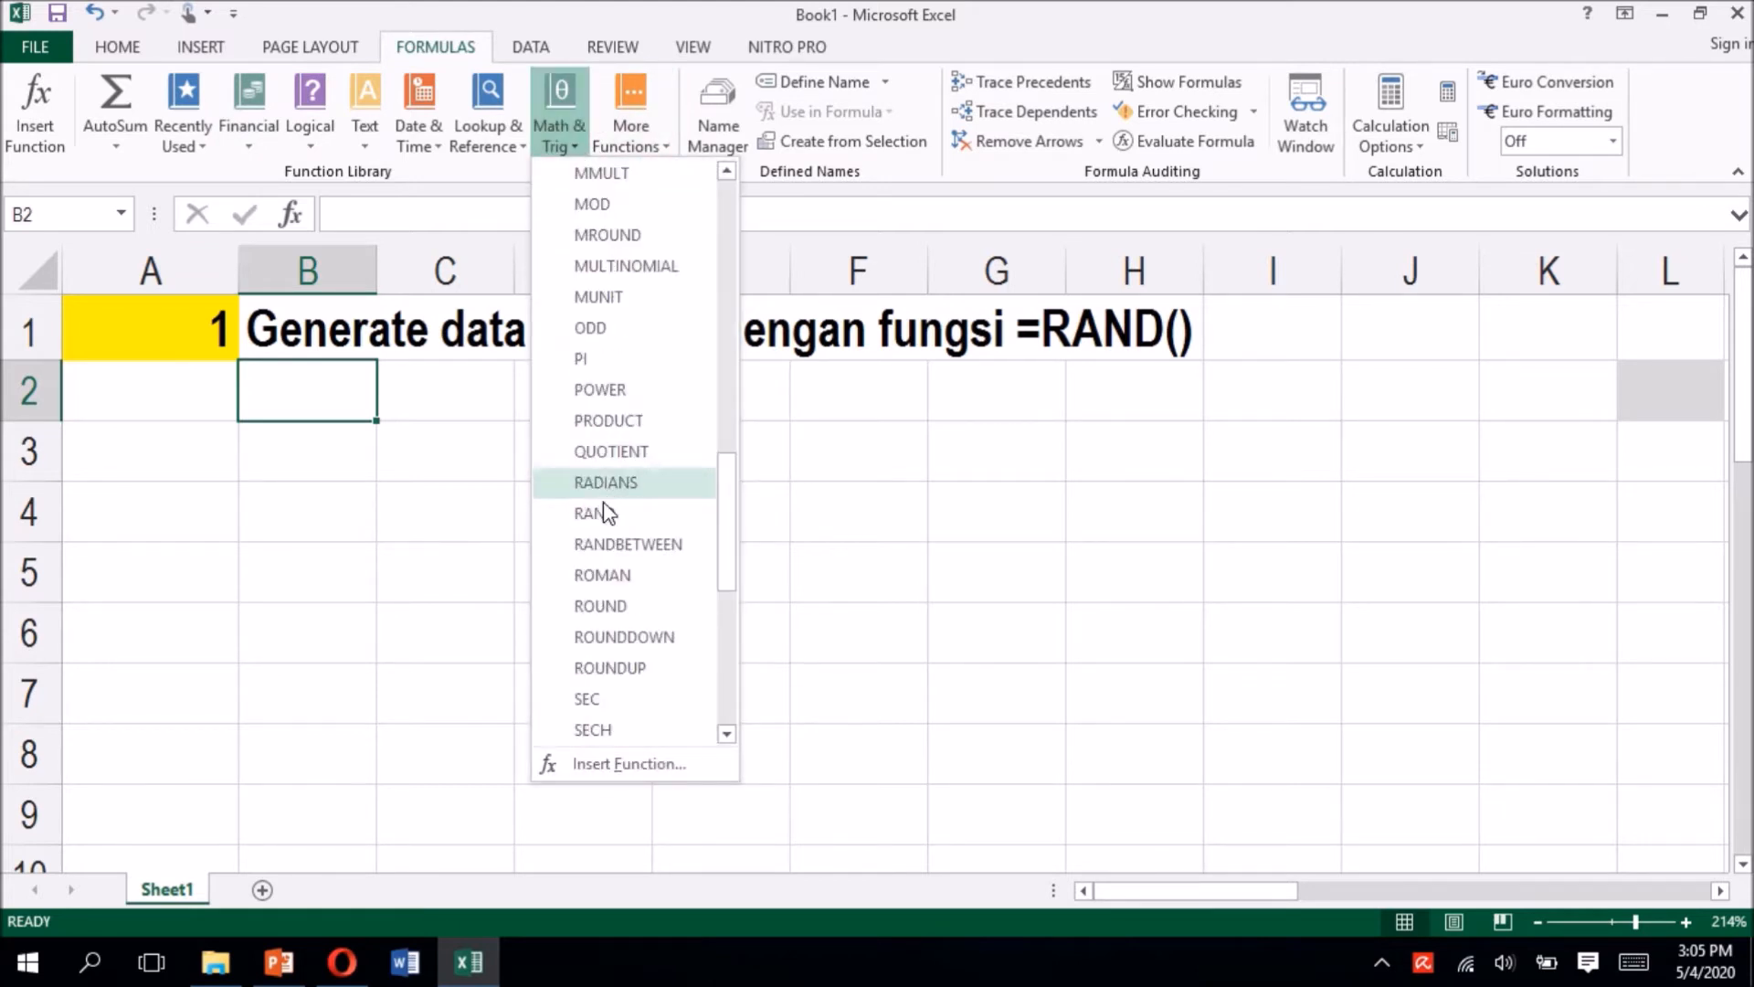
left_click(599, 513)
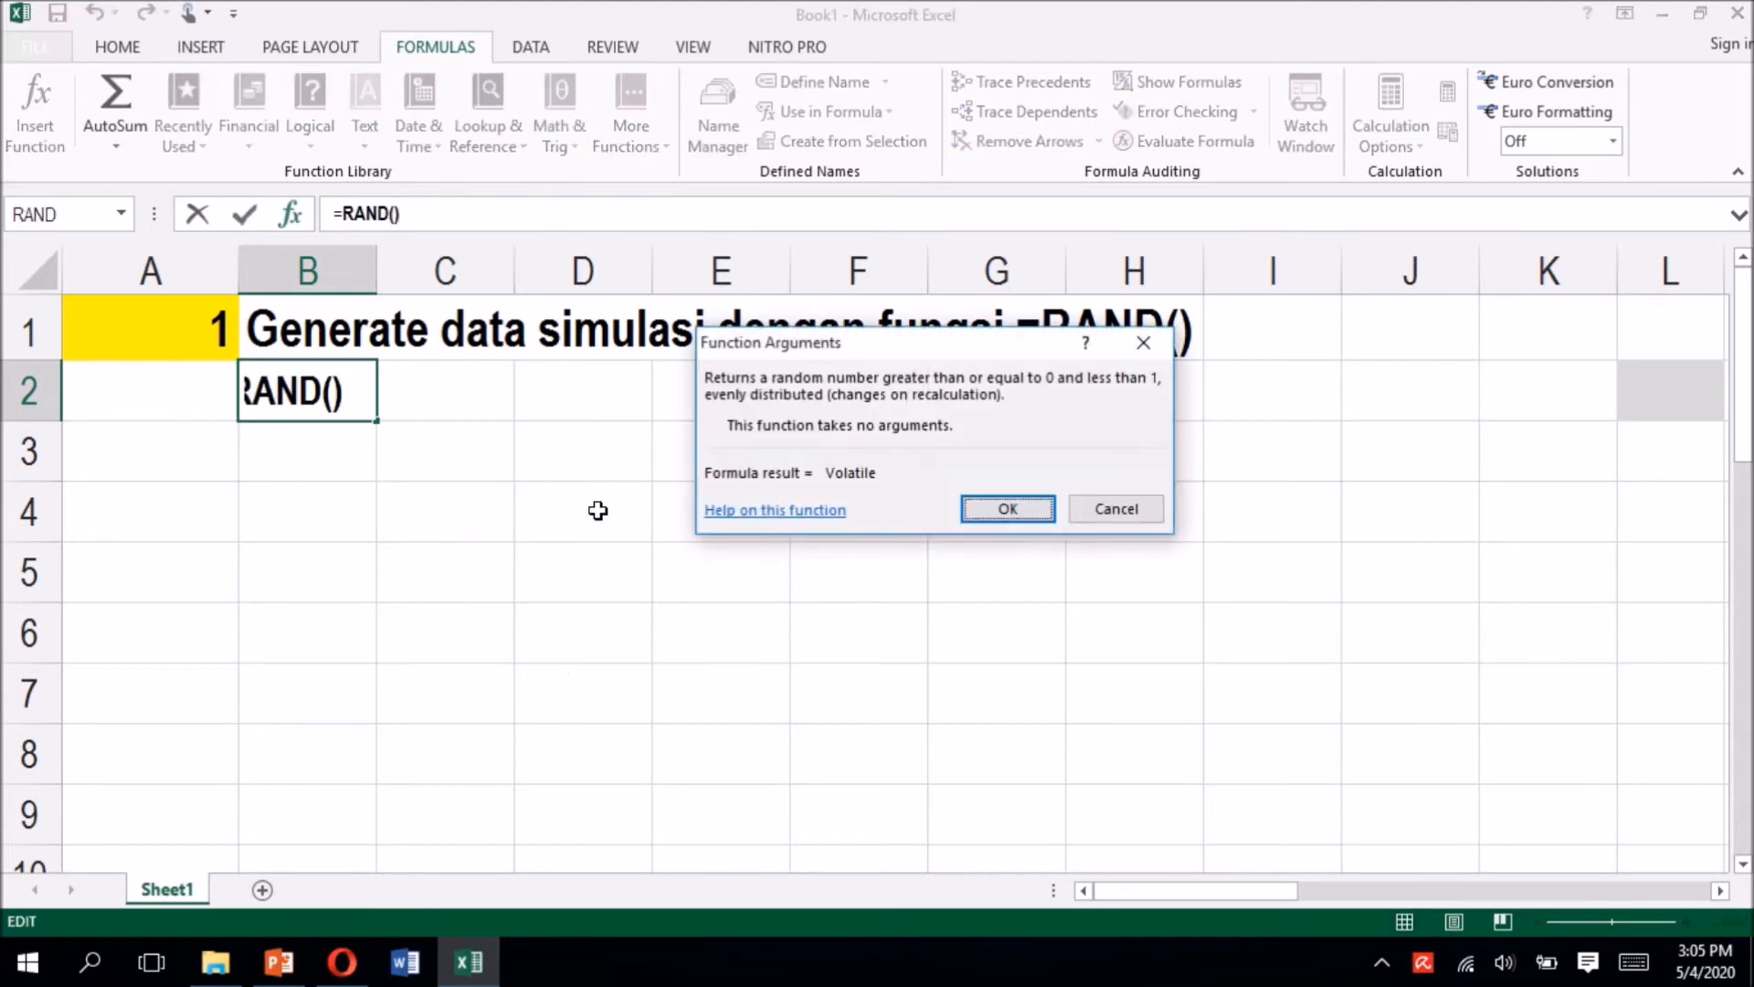
key("Return")
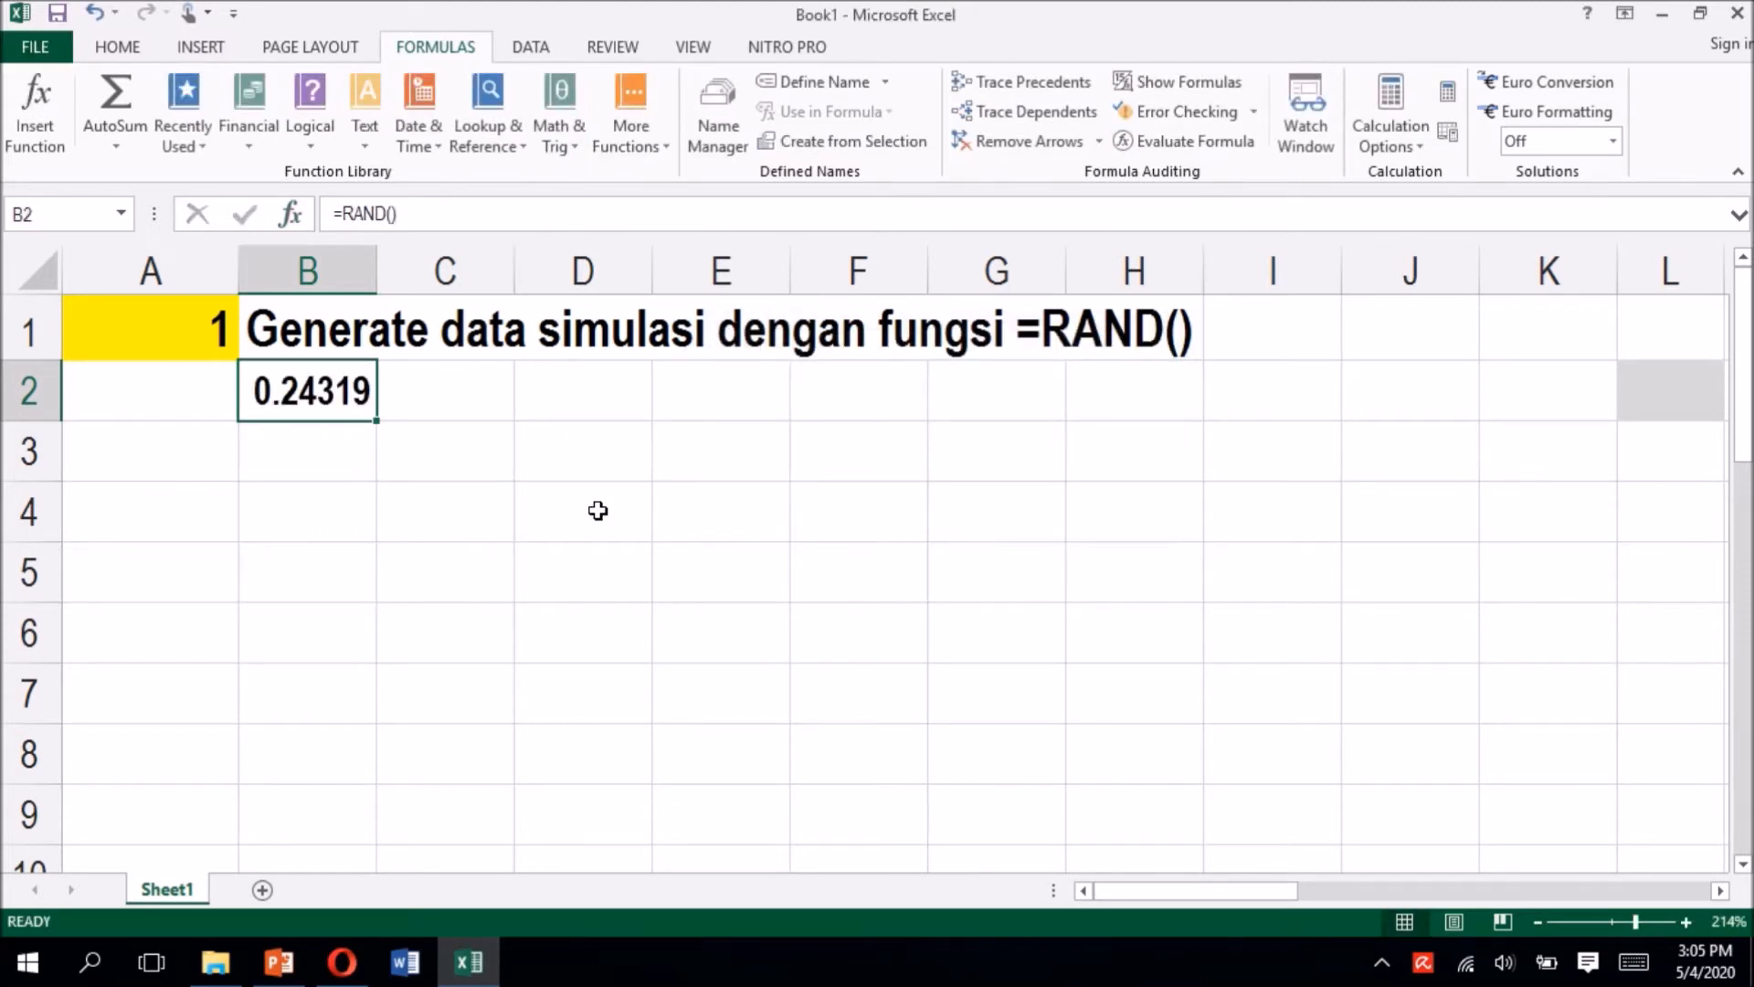
Step: Replace the contents of cell B2 with the manually written formula =rand()
key("F2")
key("BackSpace")
key("BackSpace")
key("BackSpace")
key("BackSpace")
key("BackSpace")
key("BackSpace")
type("rand")
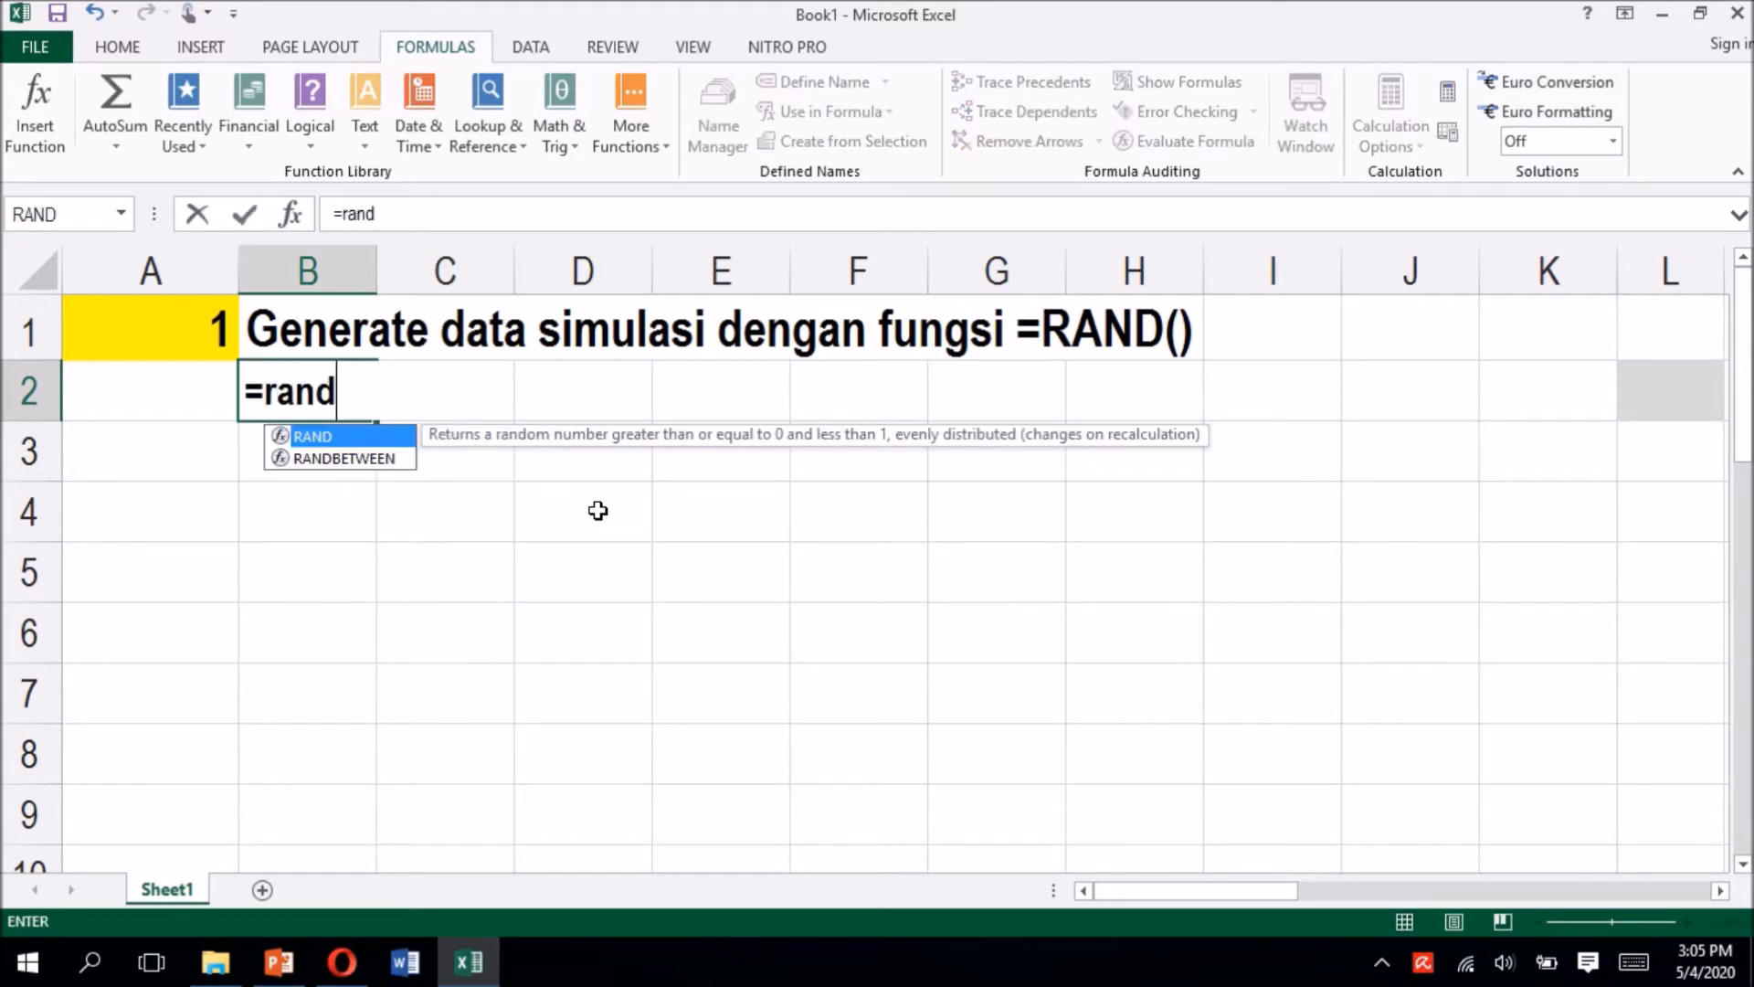
type("()")
key("Return")
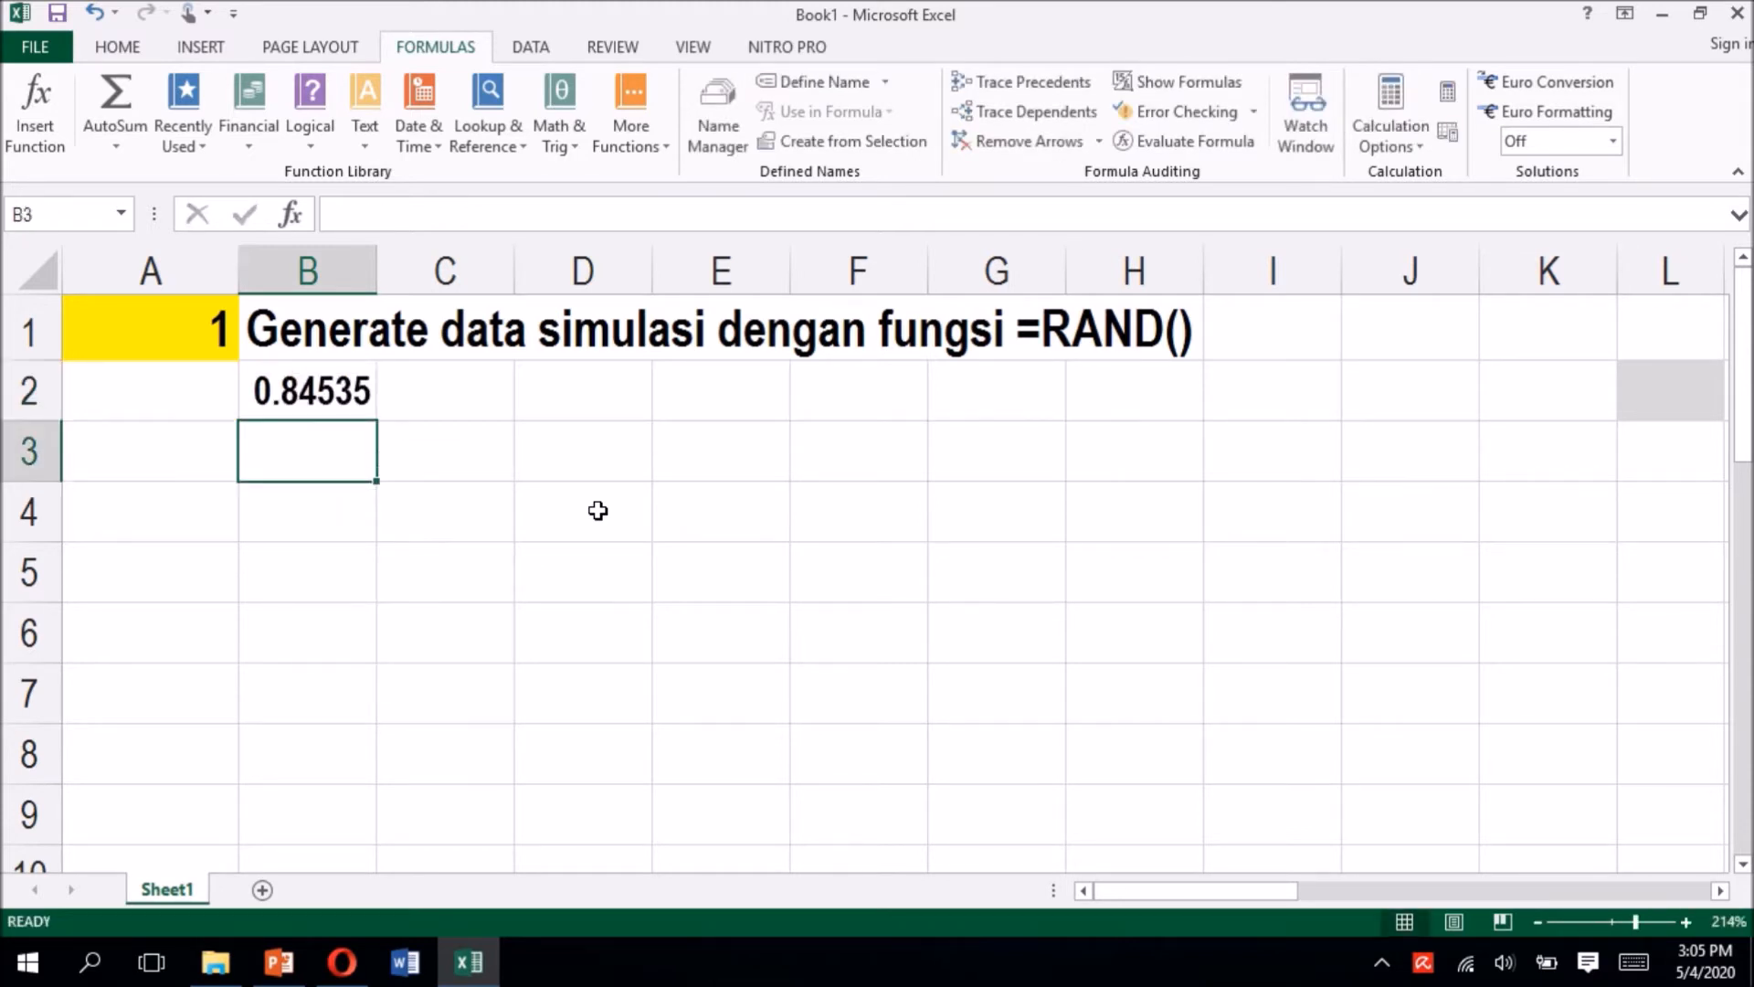
Step: Copy the RAND formula from B2 across the range B2:K4
key("Up")
key("ctrl+c")
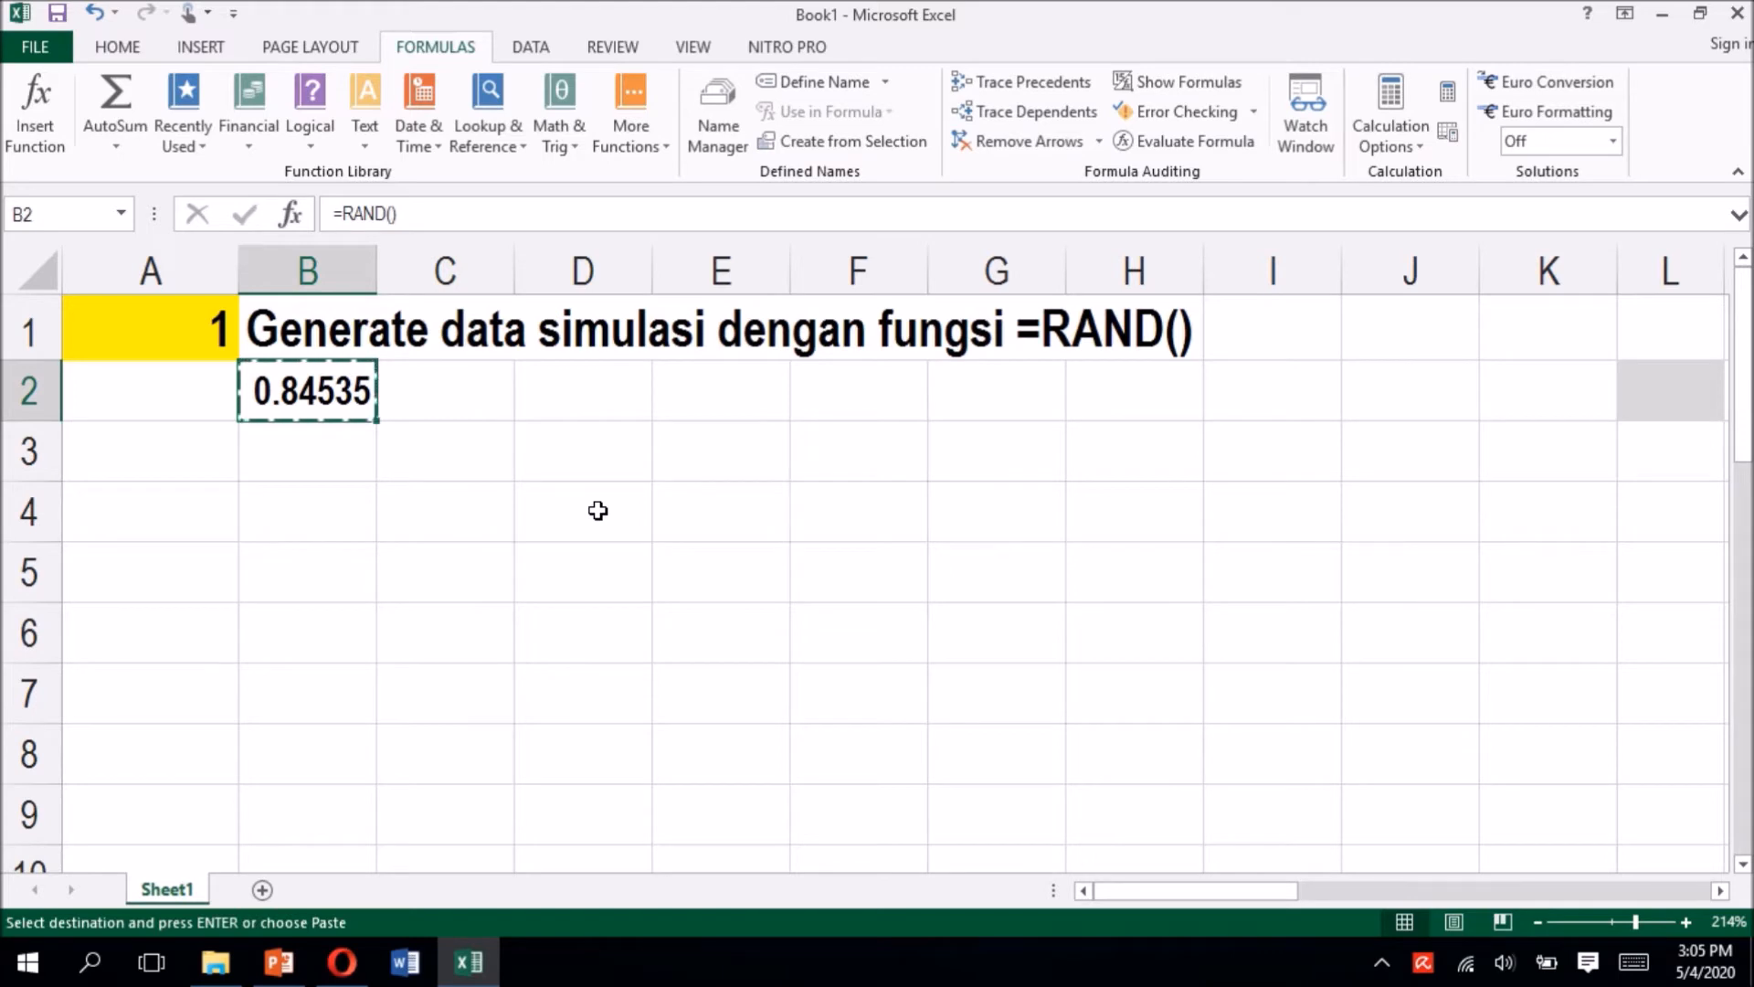
key("shift+Right")
key("shift+Right")
key("shift+Right")
key("shift+Right")
key("shift+Right")
key("shift+Right")
key("shift+Right")
key("shift+Right")
key("shift+Right")
key("shift+Down")
key("shift+Down")
key("ctrl+v")
Step: Enter 1 in cell A2 beside the first row of random numbers to trigger a recalculation
key("Left")
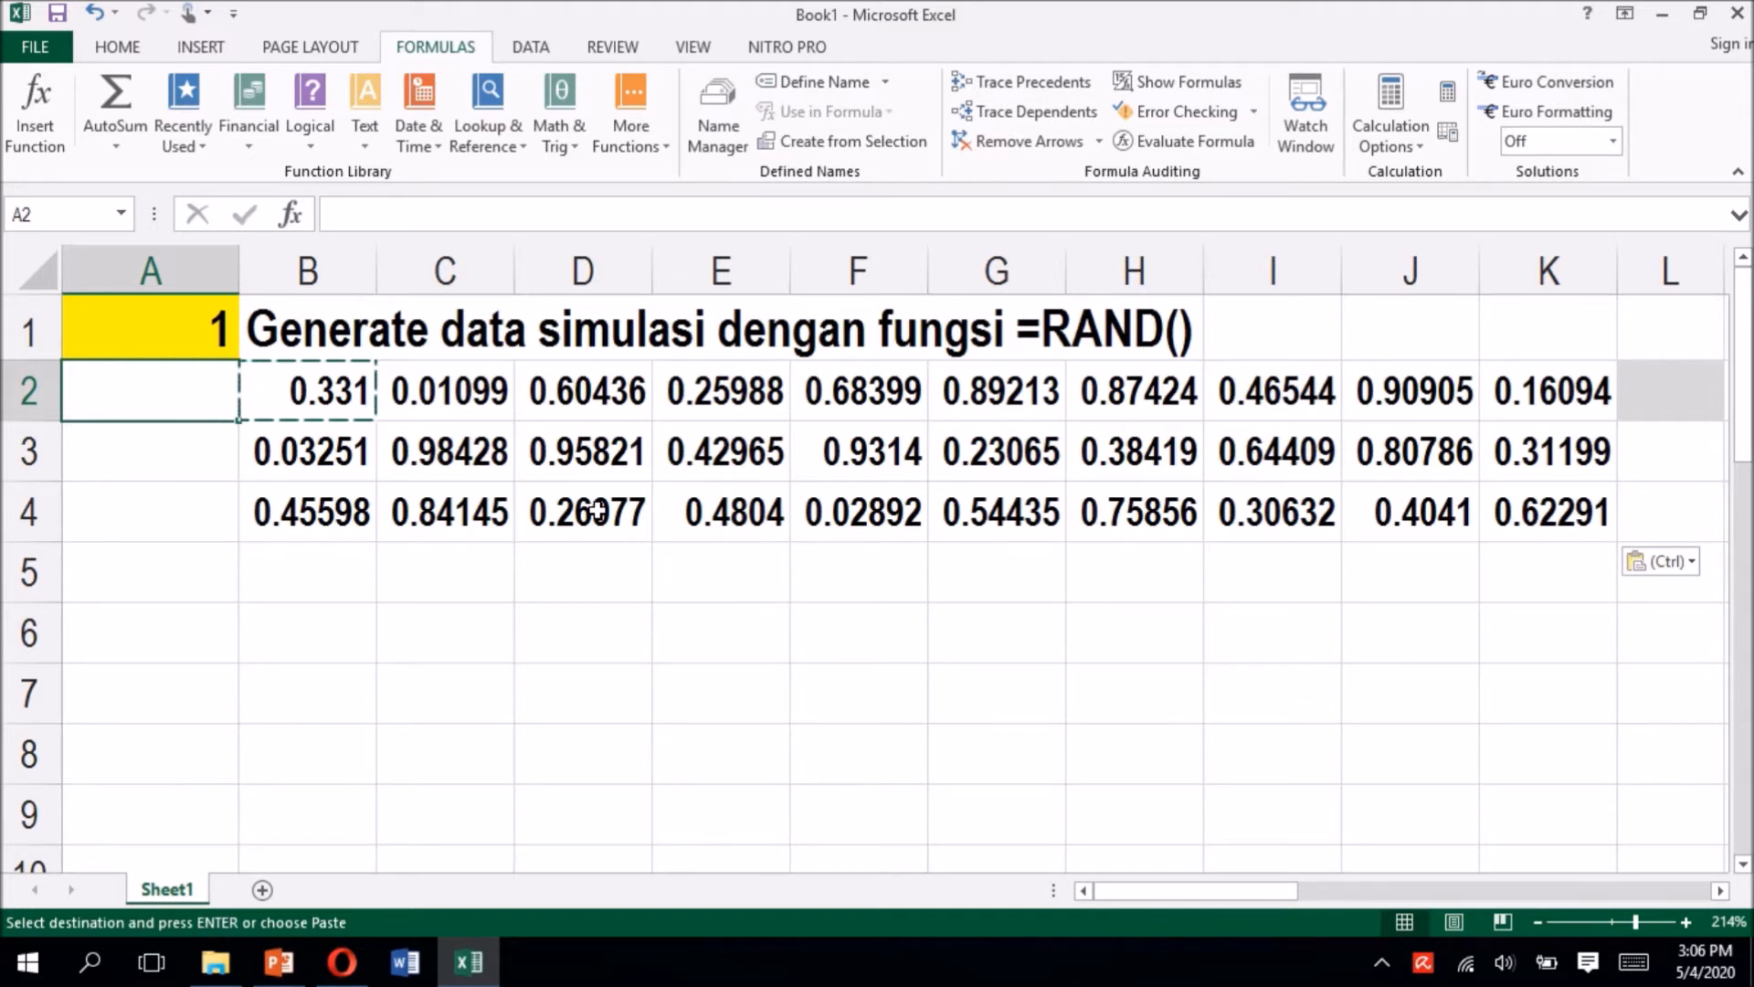
key("Right")
key("Down")
key("Down")
key("Up")
key("Up")
key("Left")
type("1")
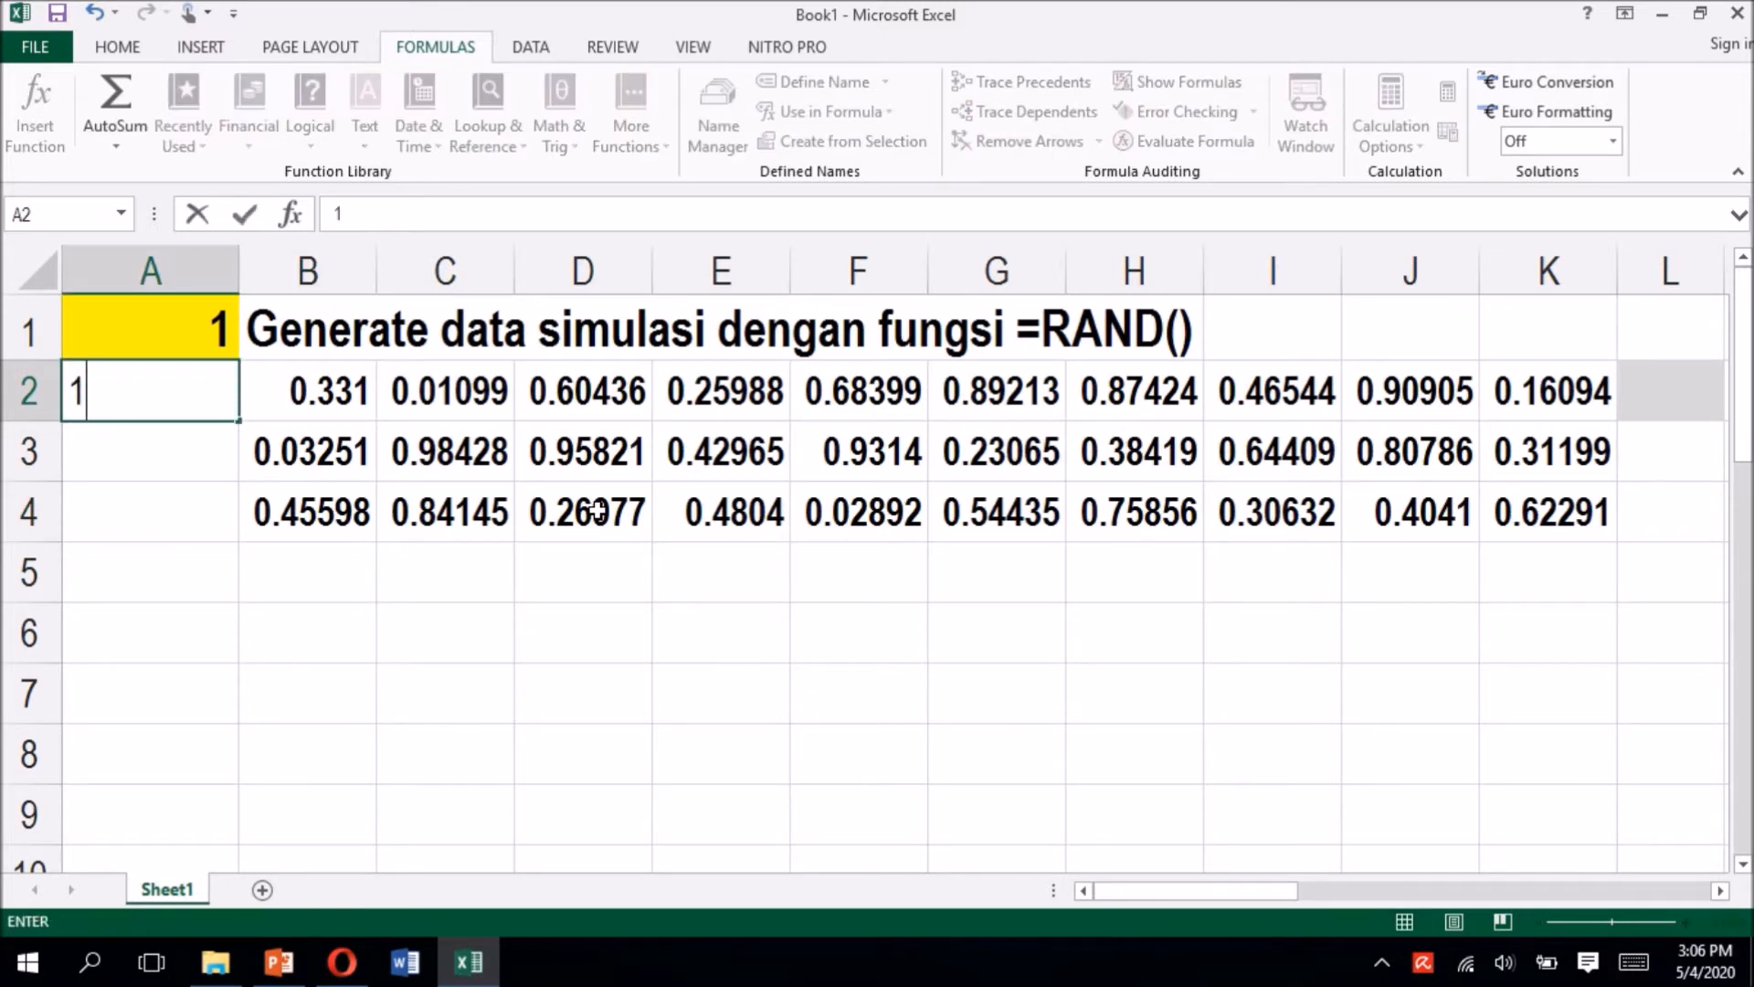
key("Return")
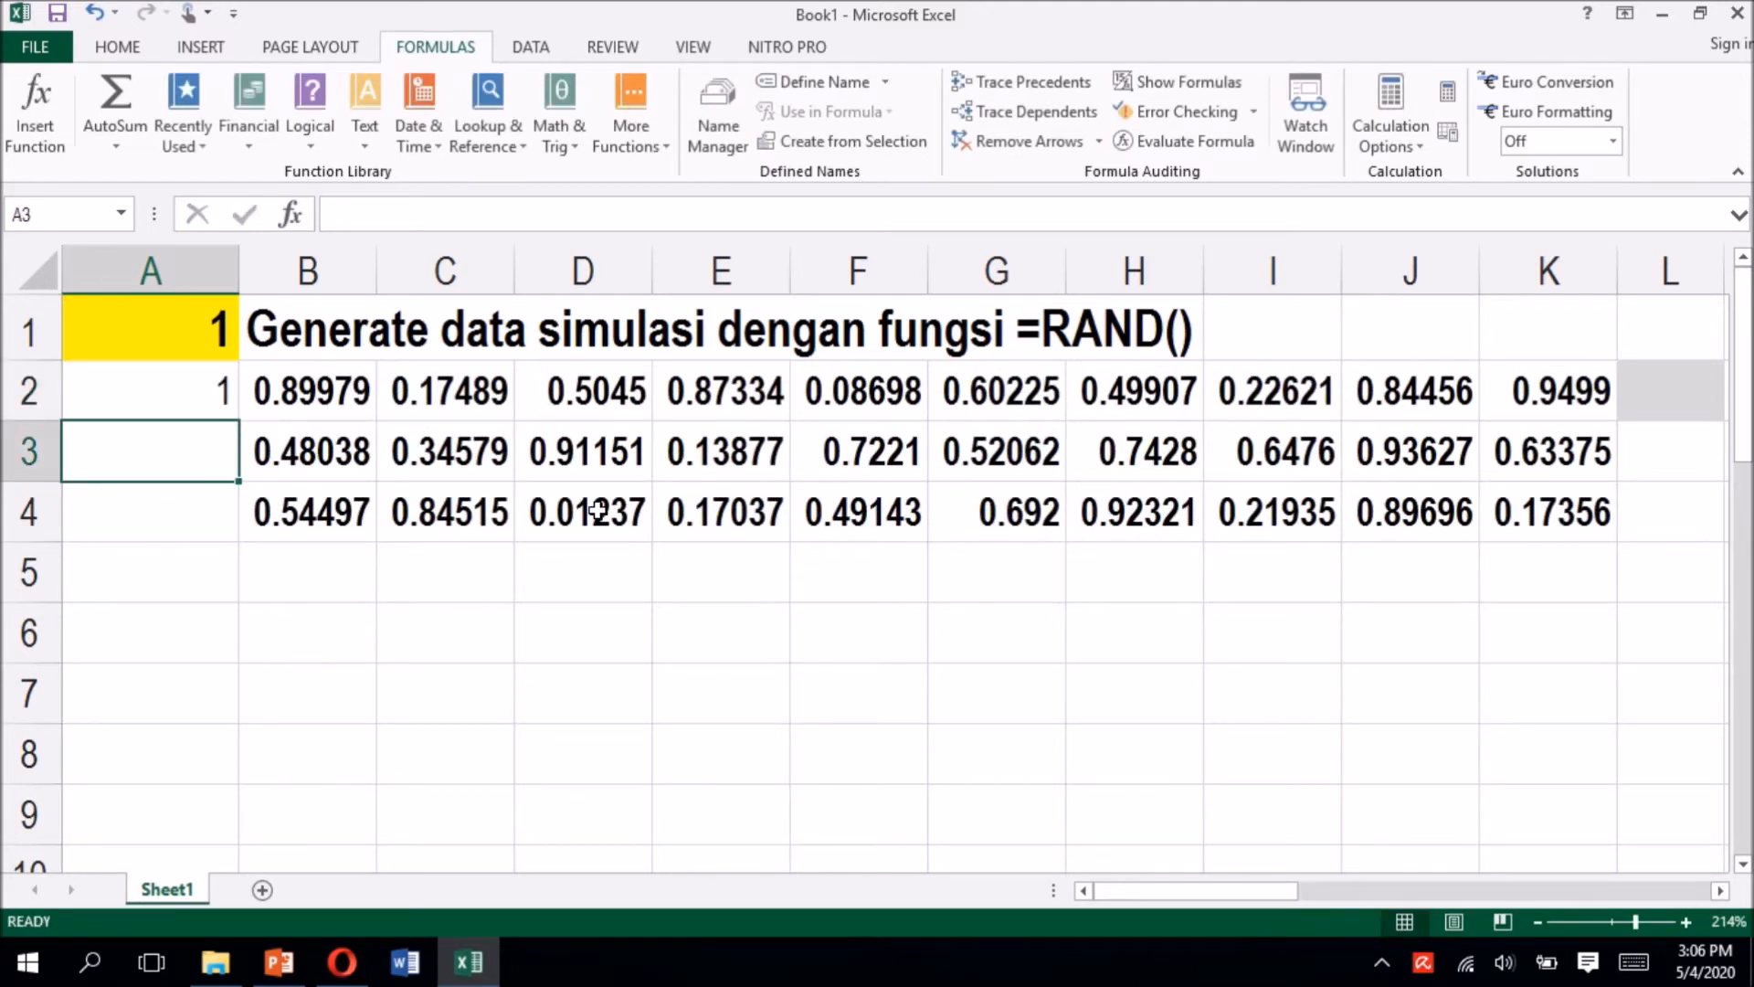
Step: Copy the random numbers in B2:K4 and paste them as values only, starting at cell B6
key("Up")
key("Right")
key("shift+Right")
key("shift+Right")
key("shift+Right")
key("shift+Right")
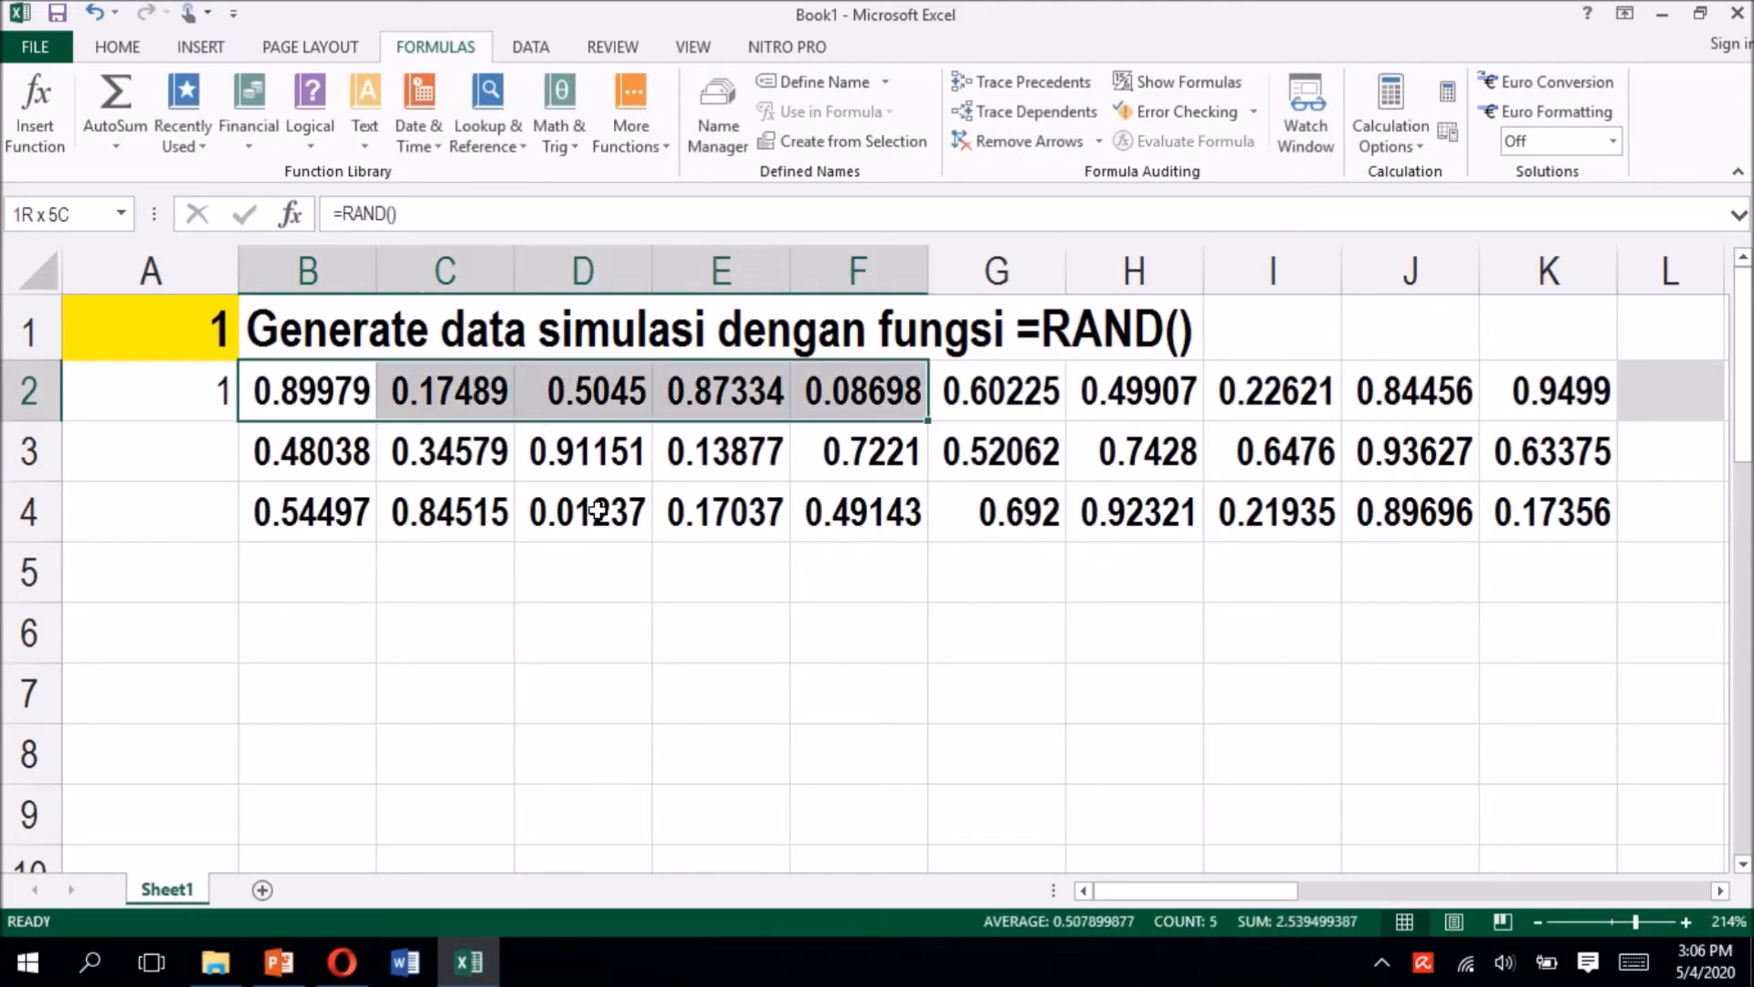
key("shift+Right")
key("shift+Right")
key("shift+Right")
key("shift+Right")
key("shift+Right")
key("shift+Down")
key("shift+Down")
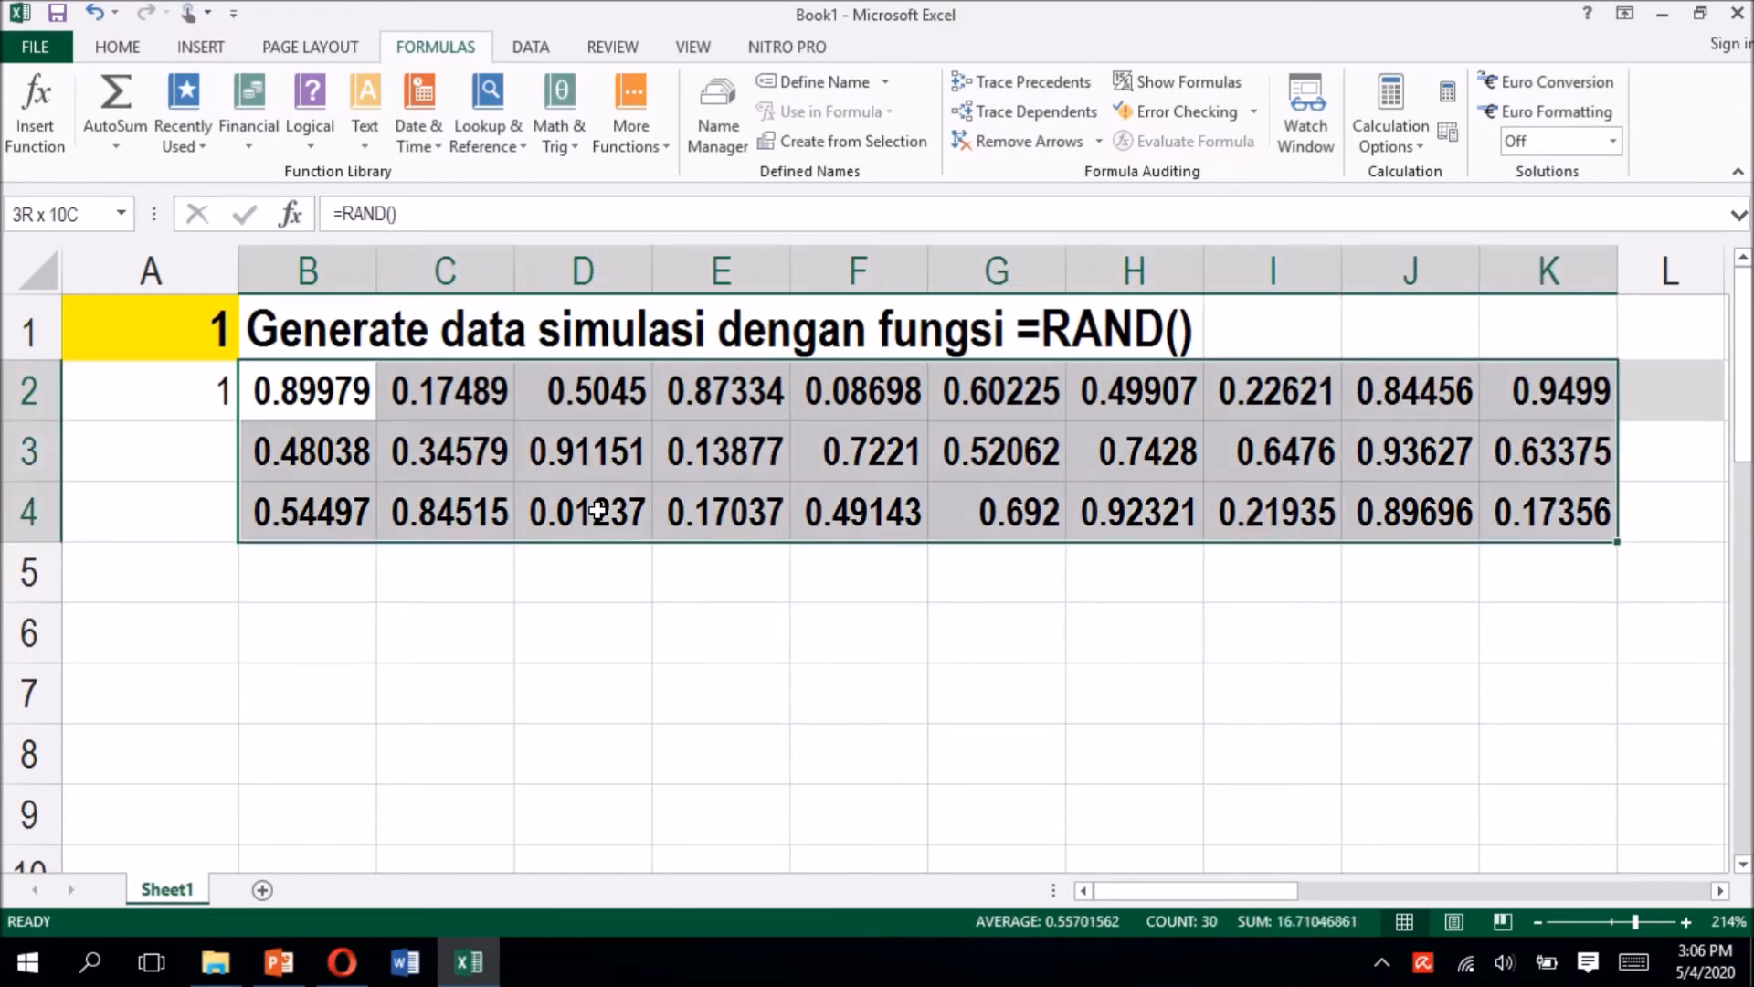
key("ctrl+c")
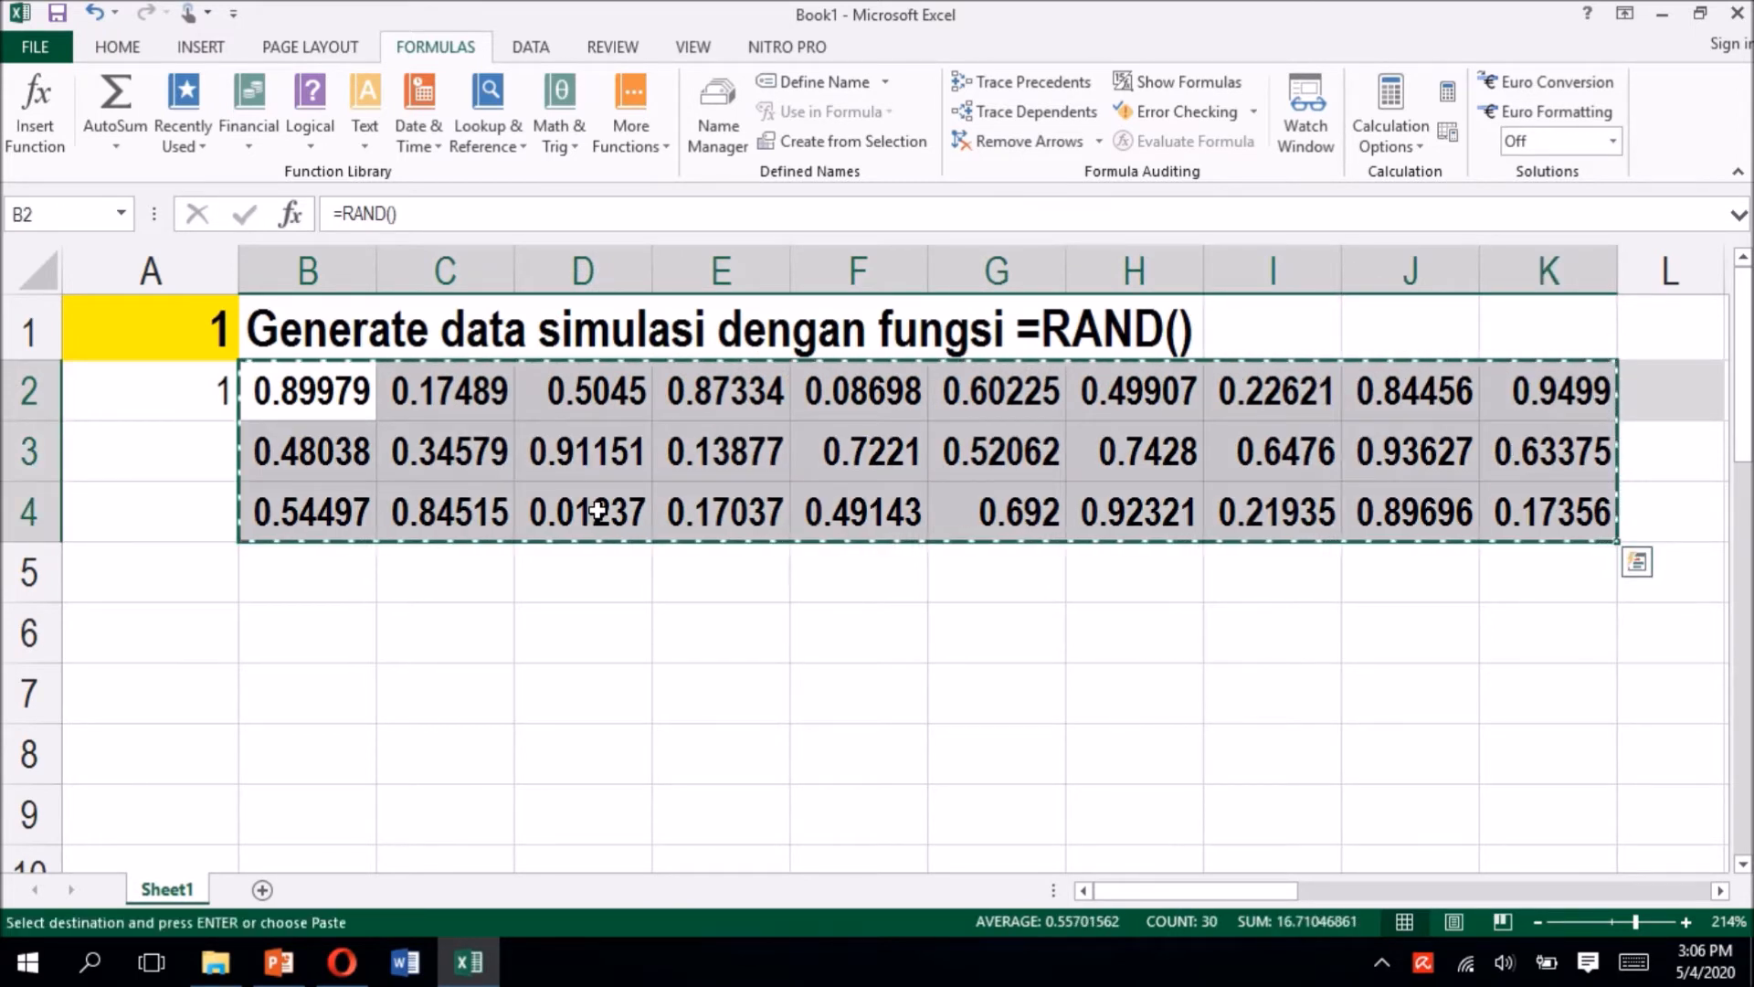
left_click(327, 623)
right_click(331, 640)
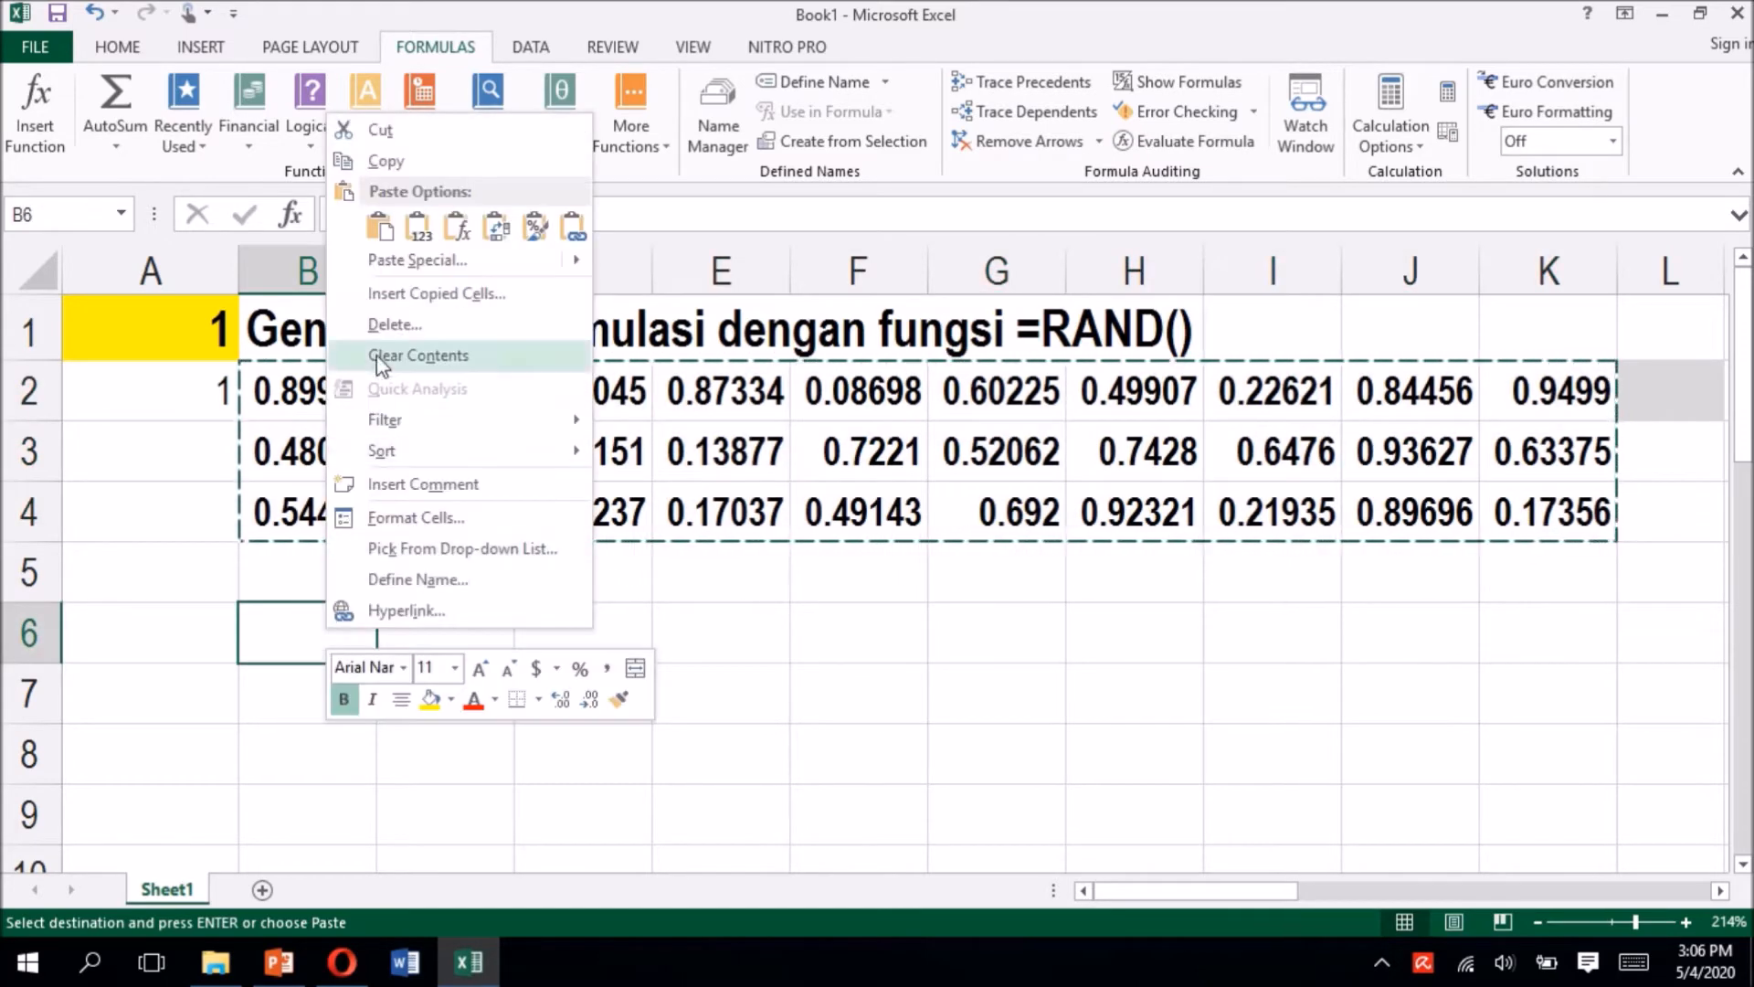
left_click(417, 228)
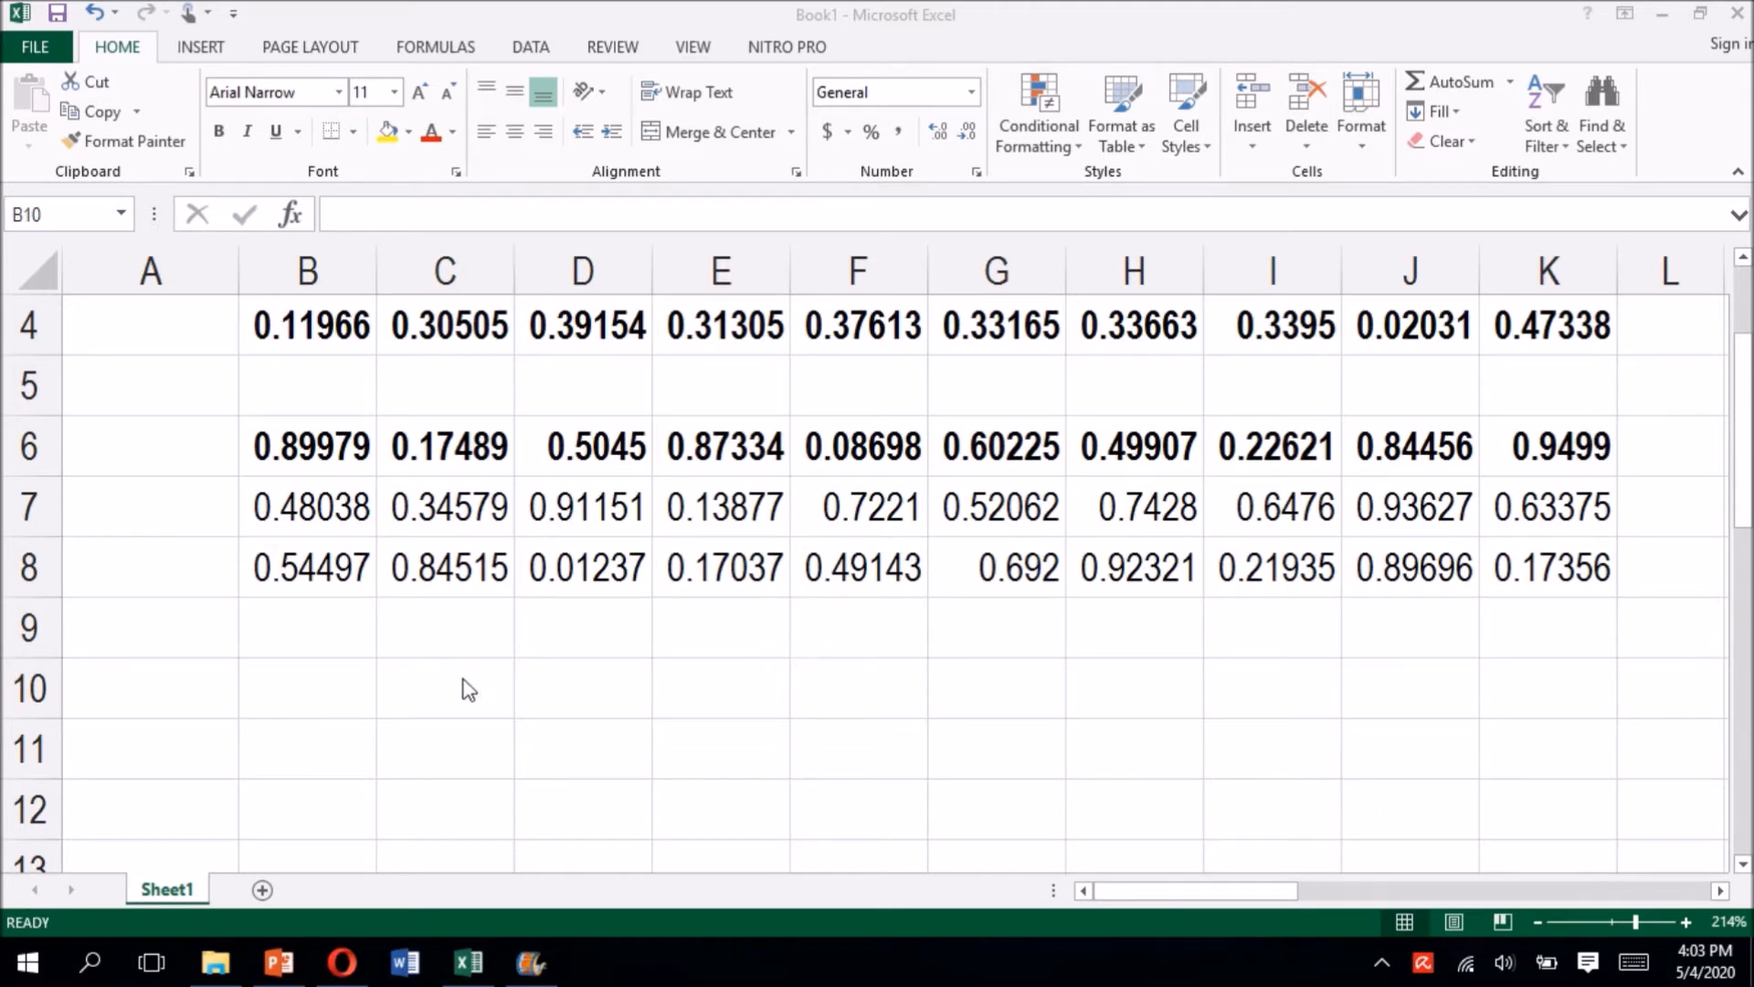
Step: Enter the formula =B6*100 in cell B10 to scale the first pasted value
left_click(341, 696)
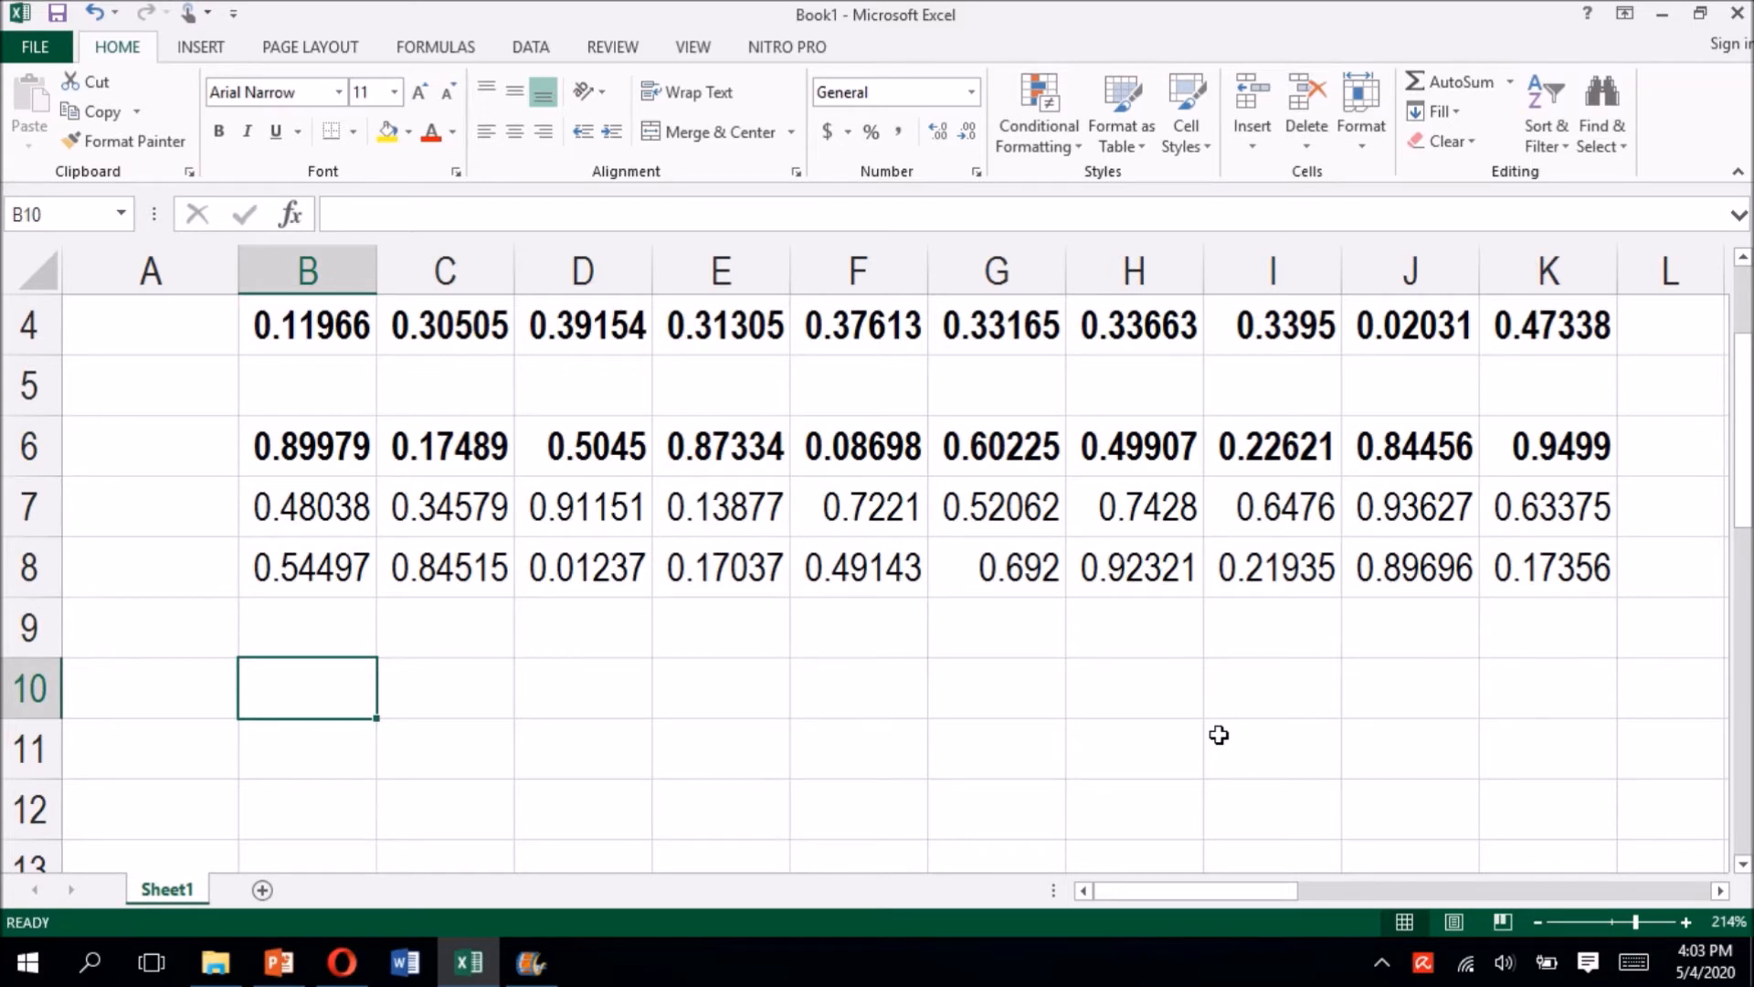
type("=")
key("Up")
key("Up")
key("Up")
key("Up")
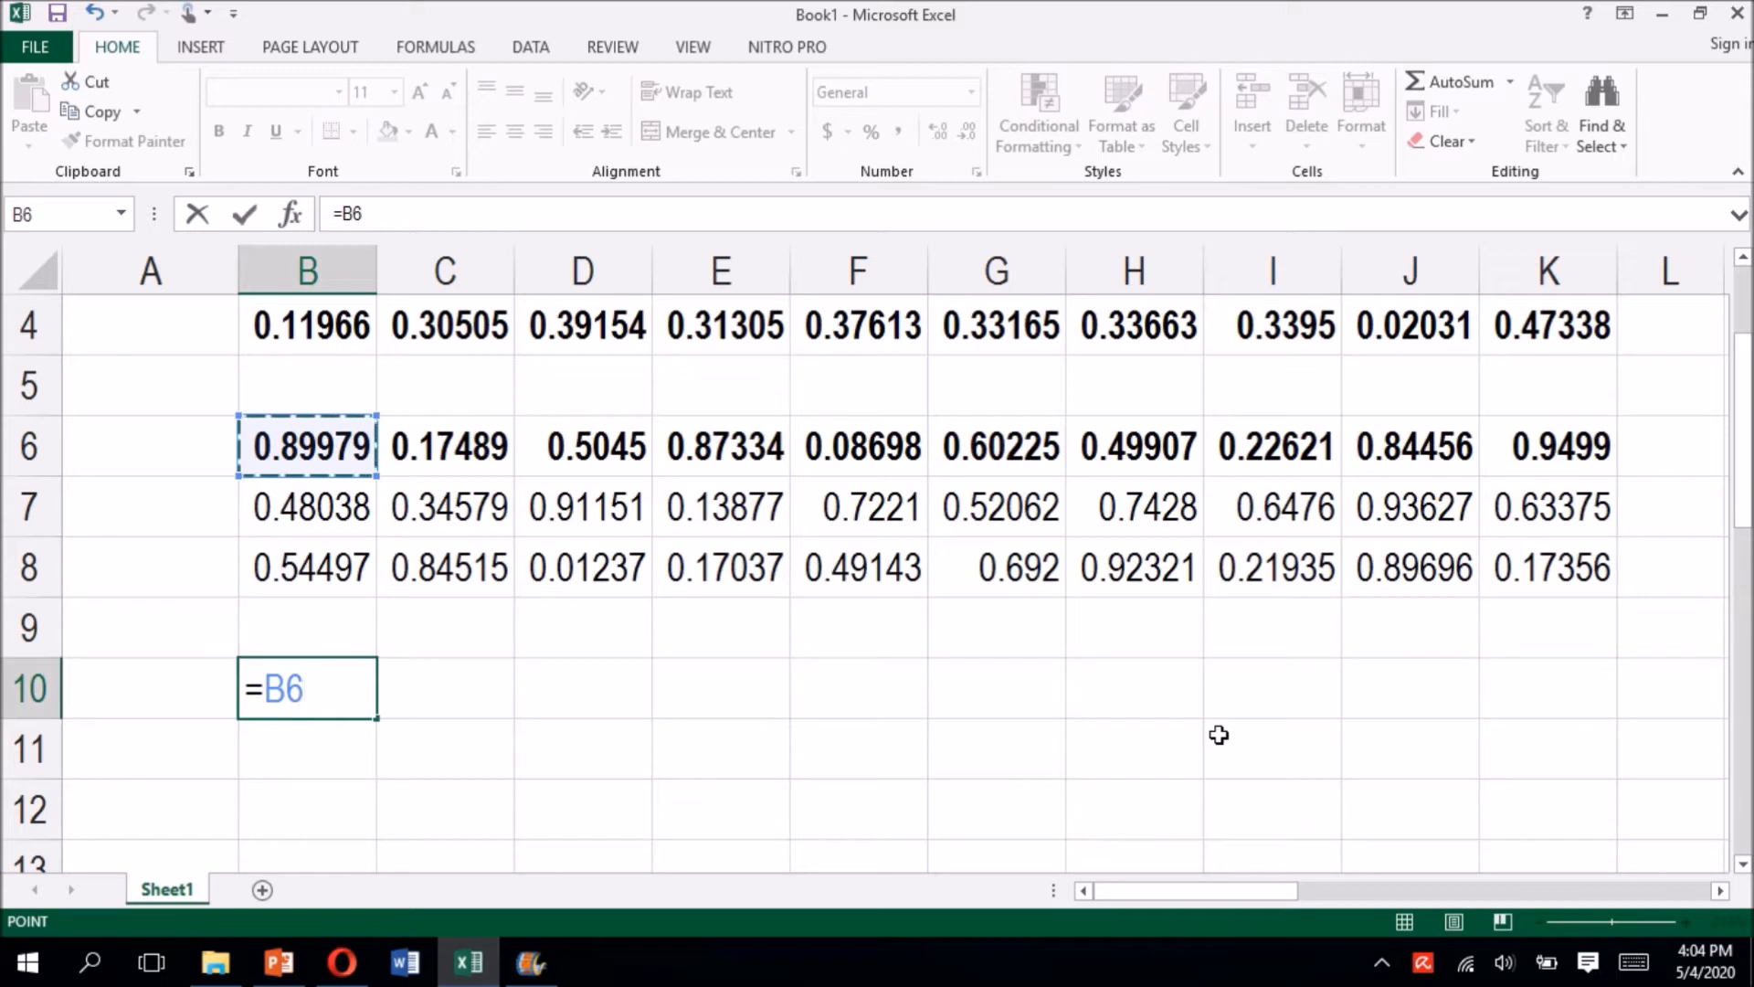
type("*100")
key("Return")
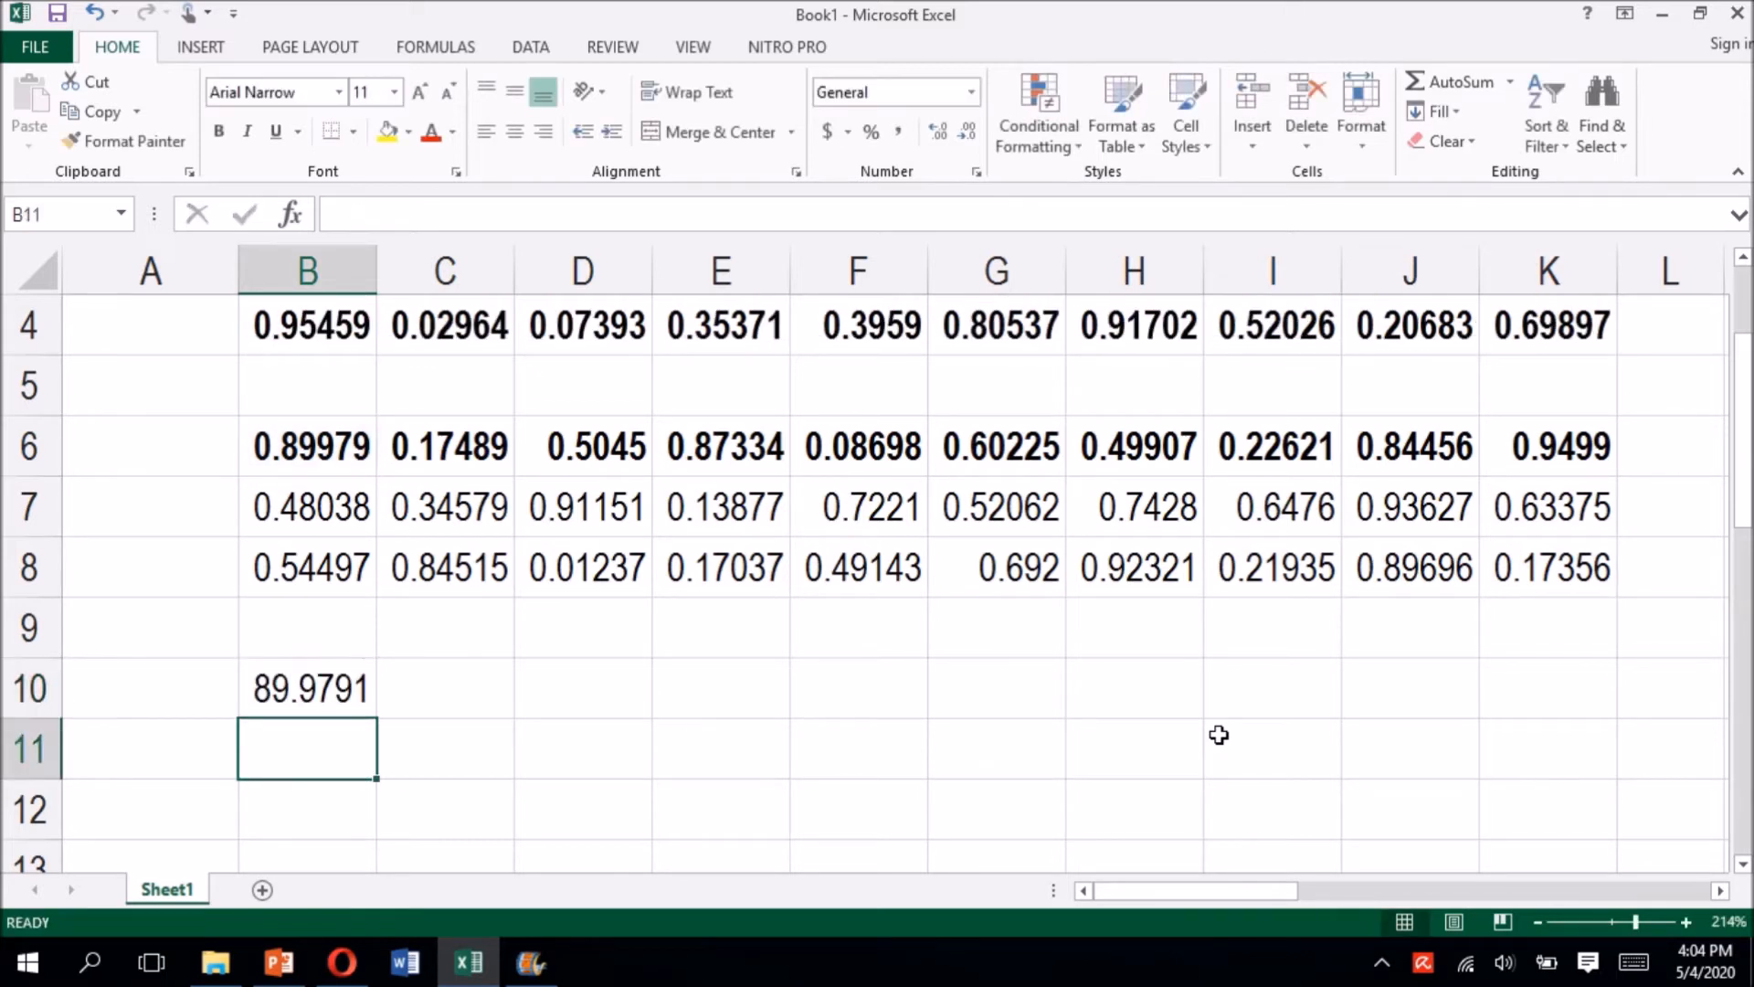
Step: Wrap the formula in B10 in ROUND with two decimal digits, making it =round(B6*100,2)
key("Up")
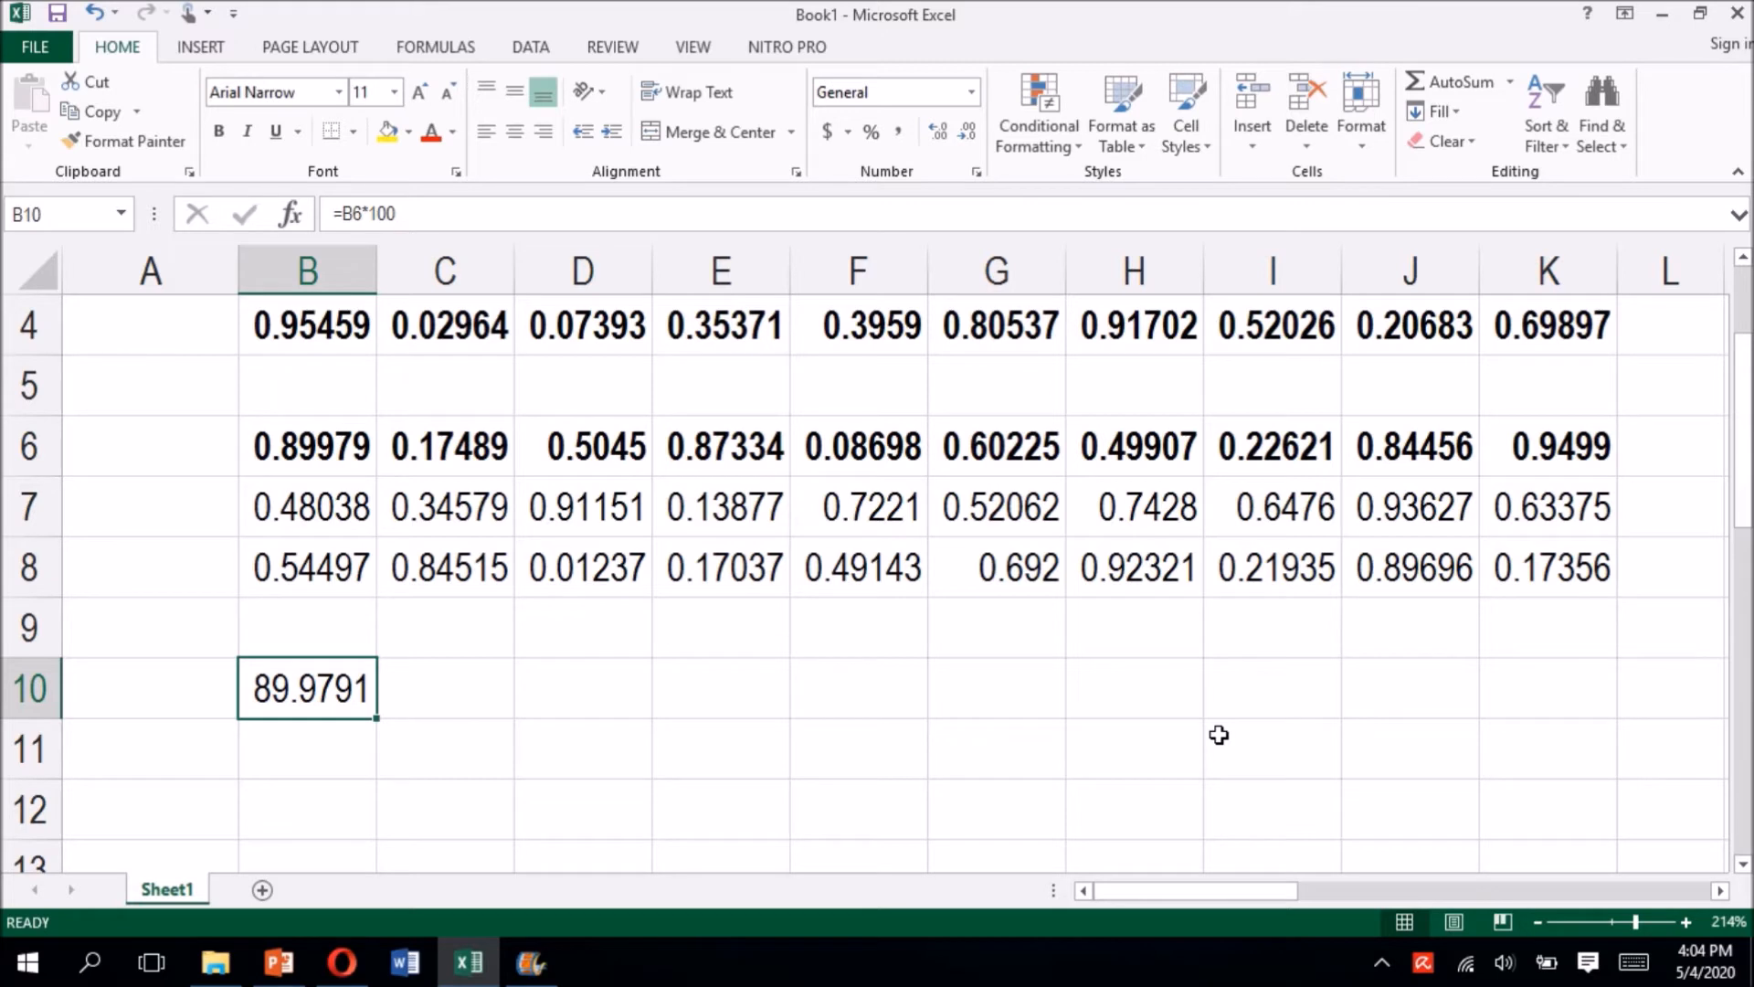
key("F2")
key("Left")
key("Left")
key("Left")
key("Left")
key("Left")
key("Left")
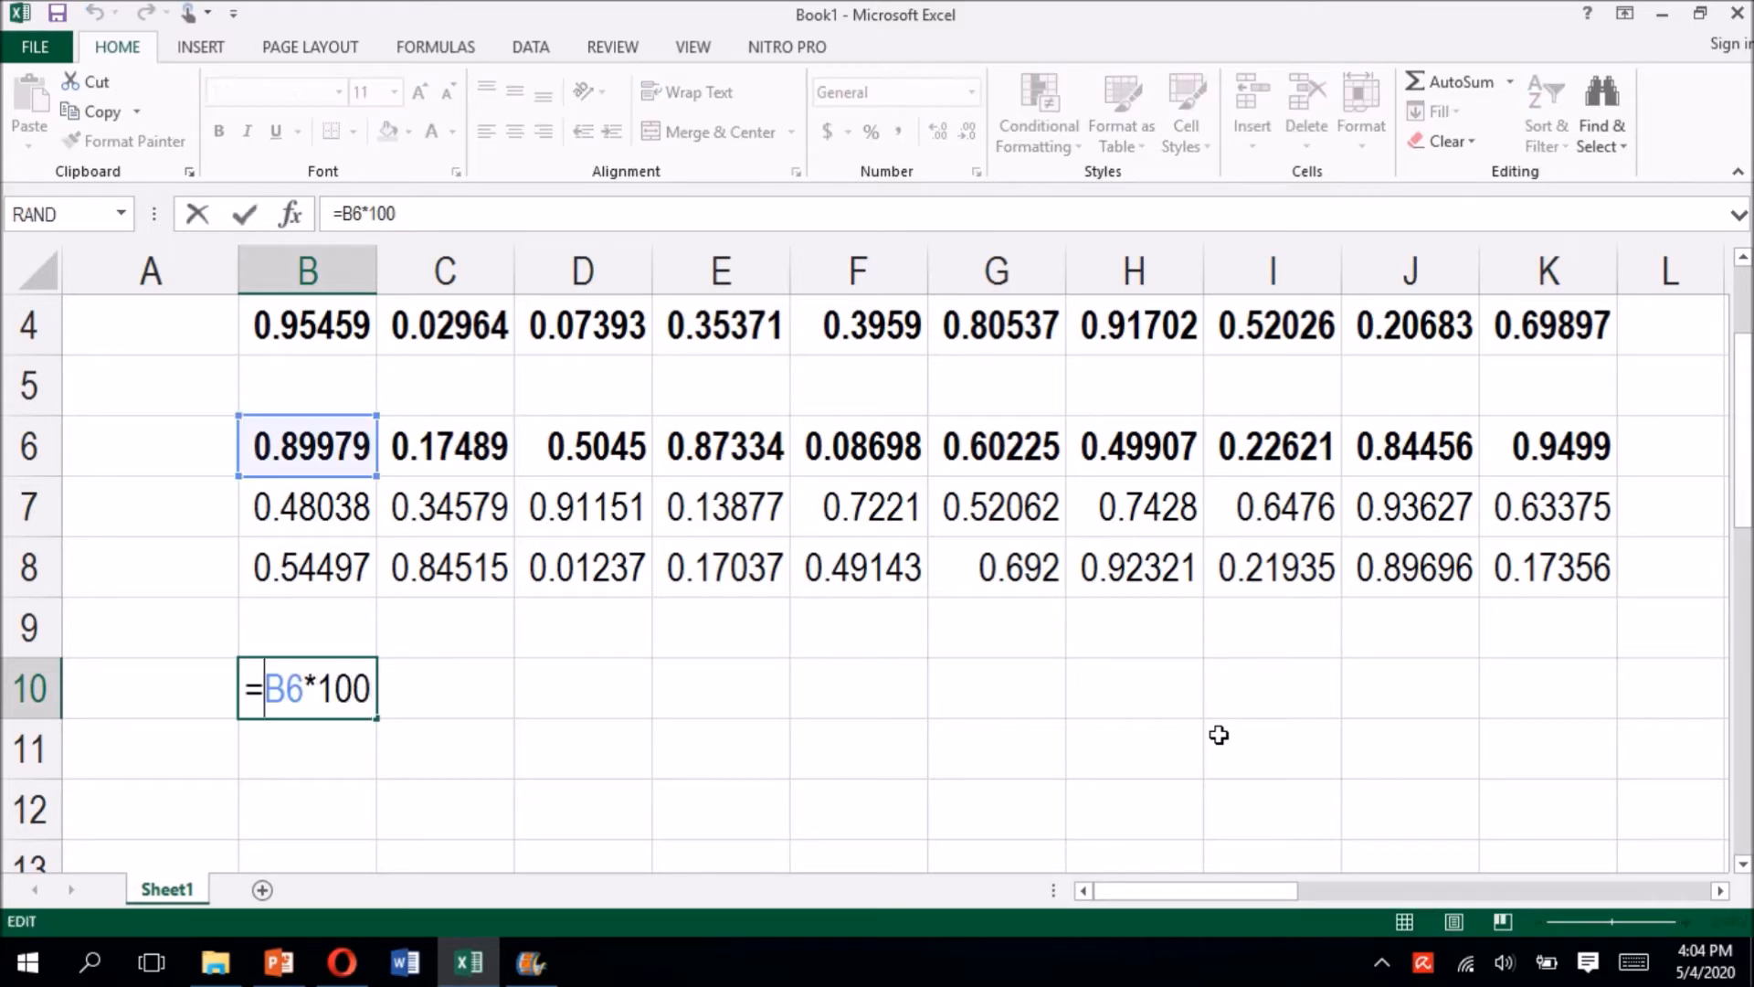
type("roun")
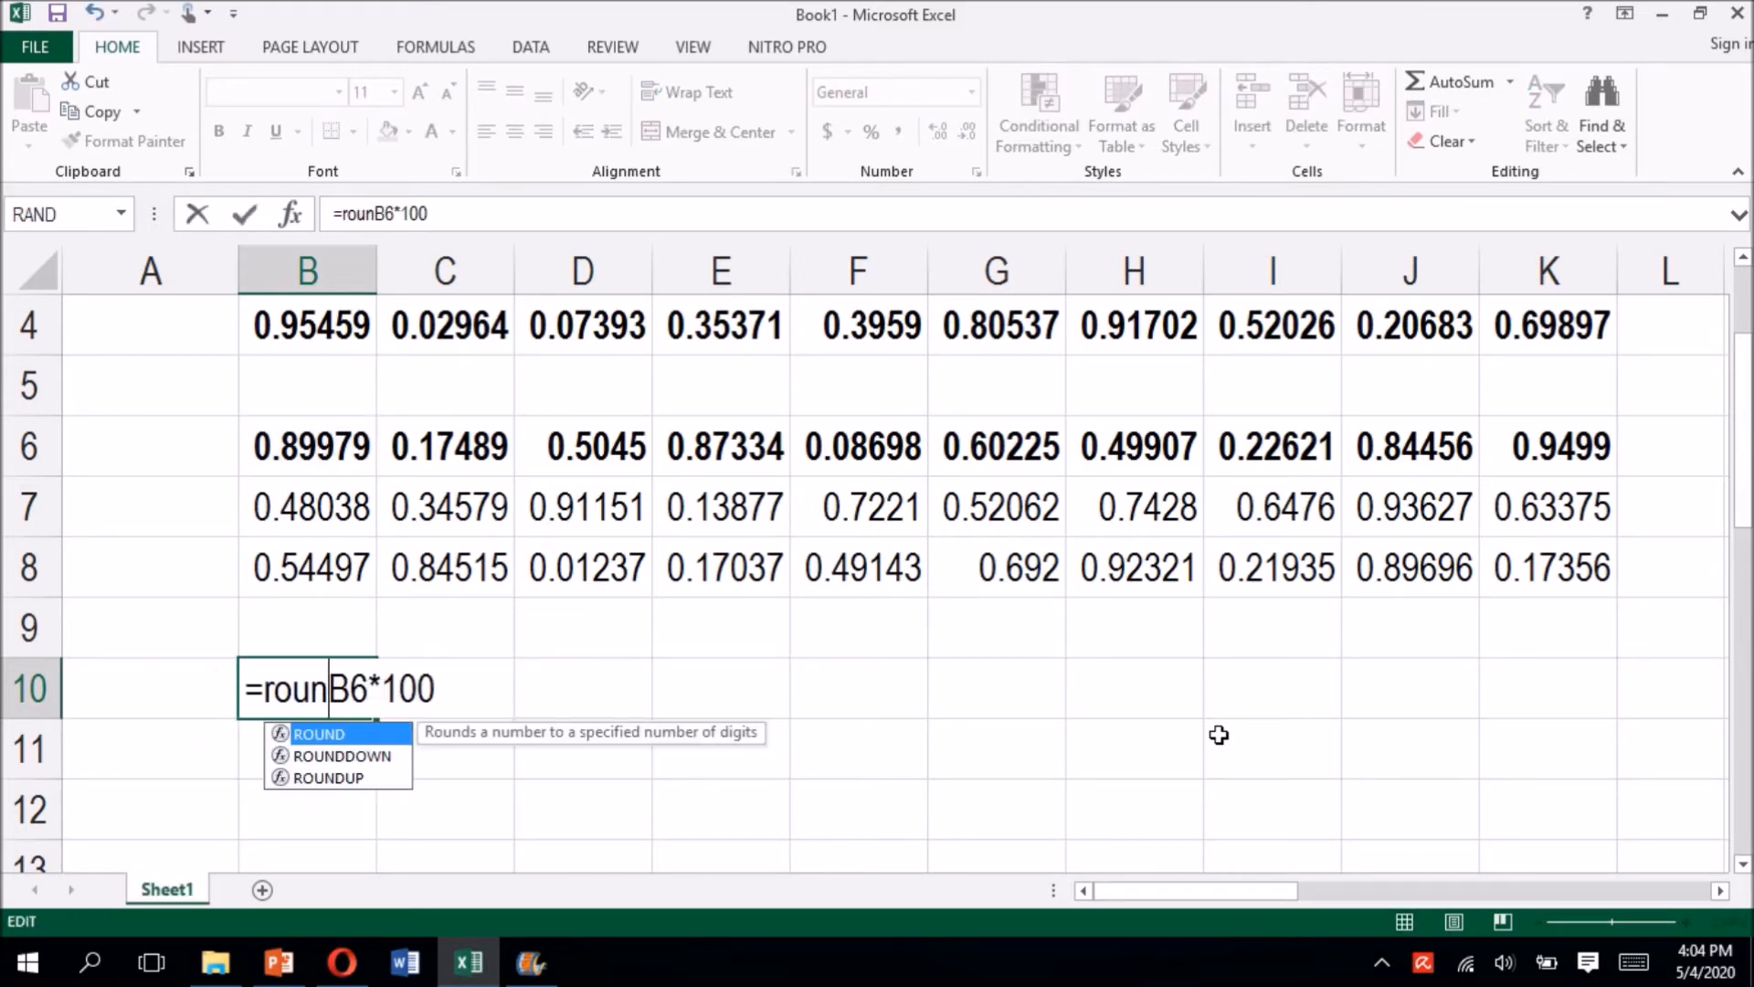
type("d")
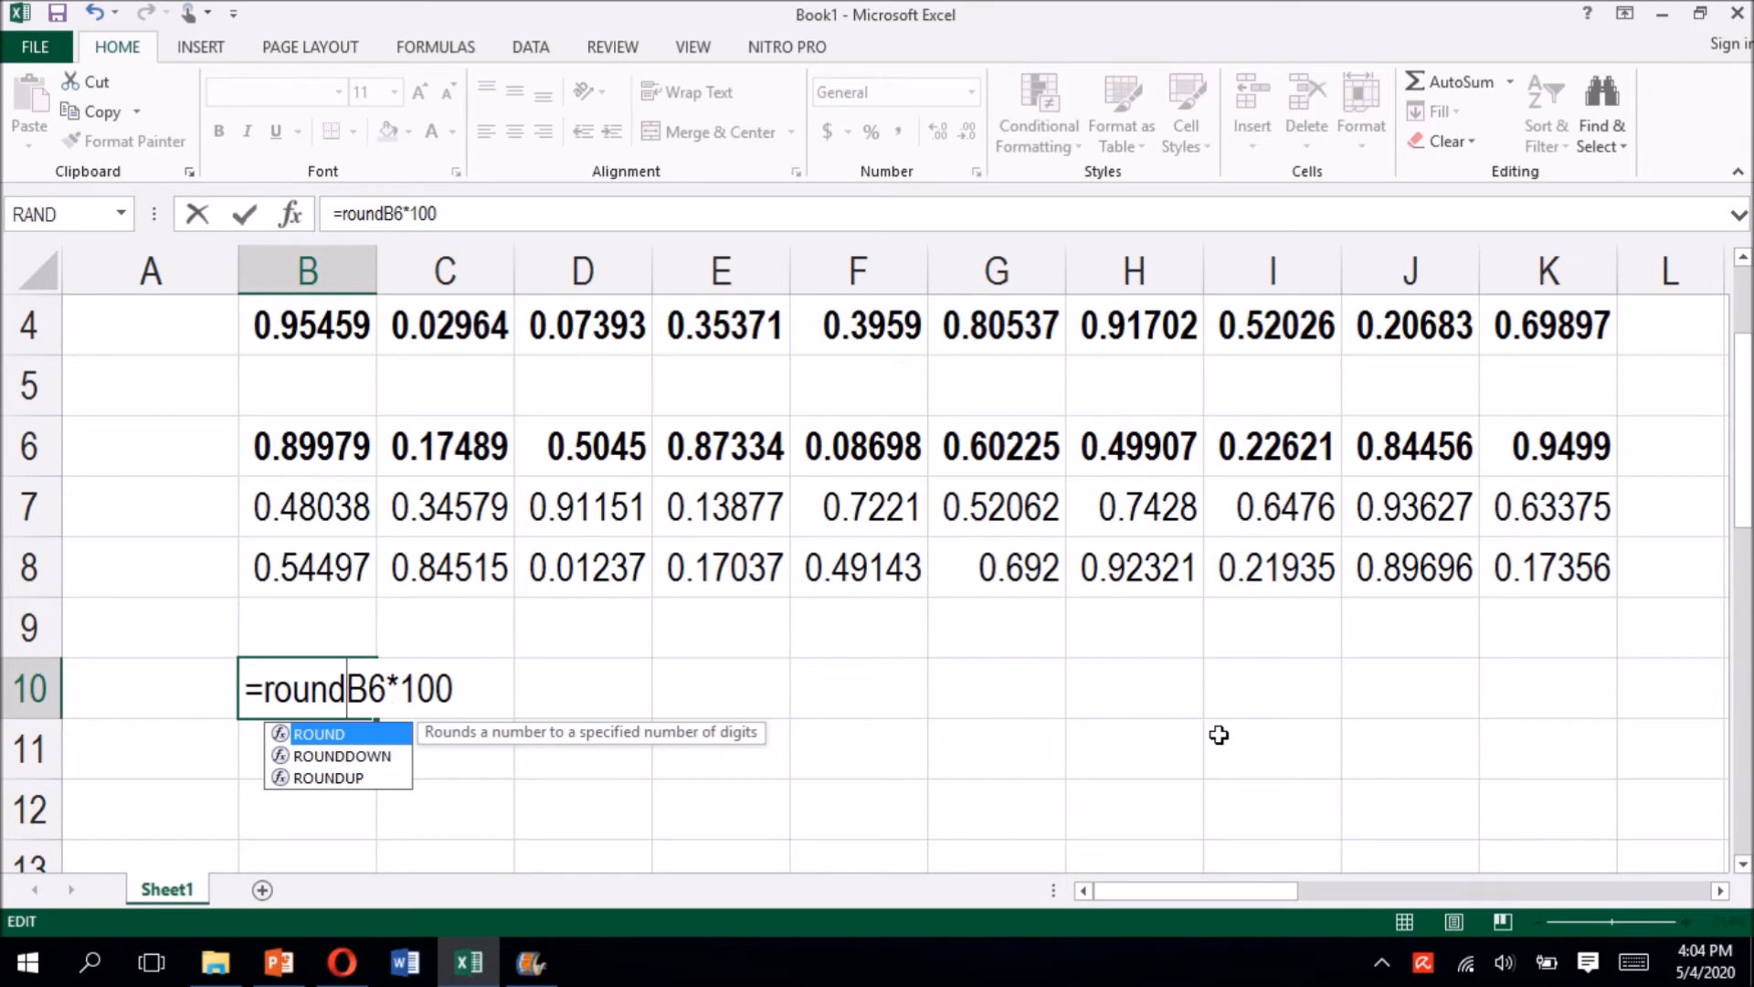
type("(")
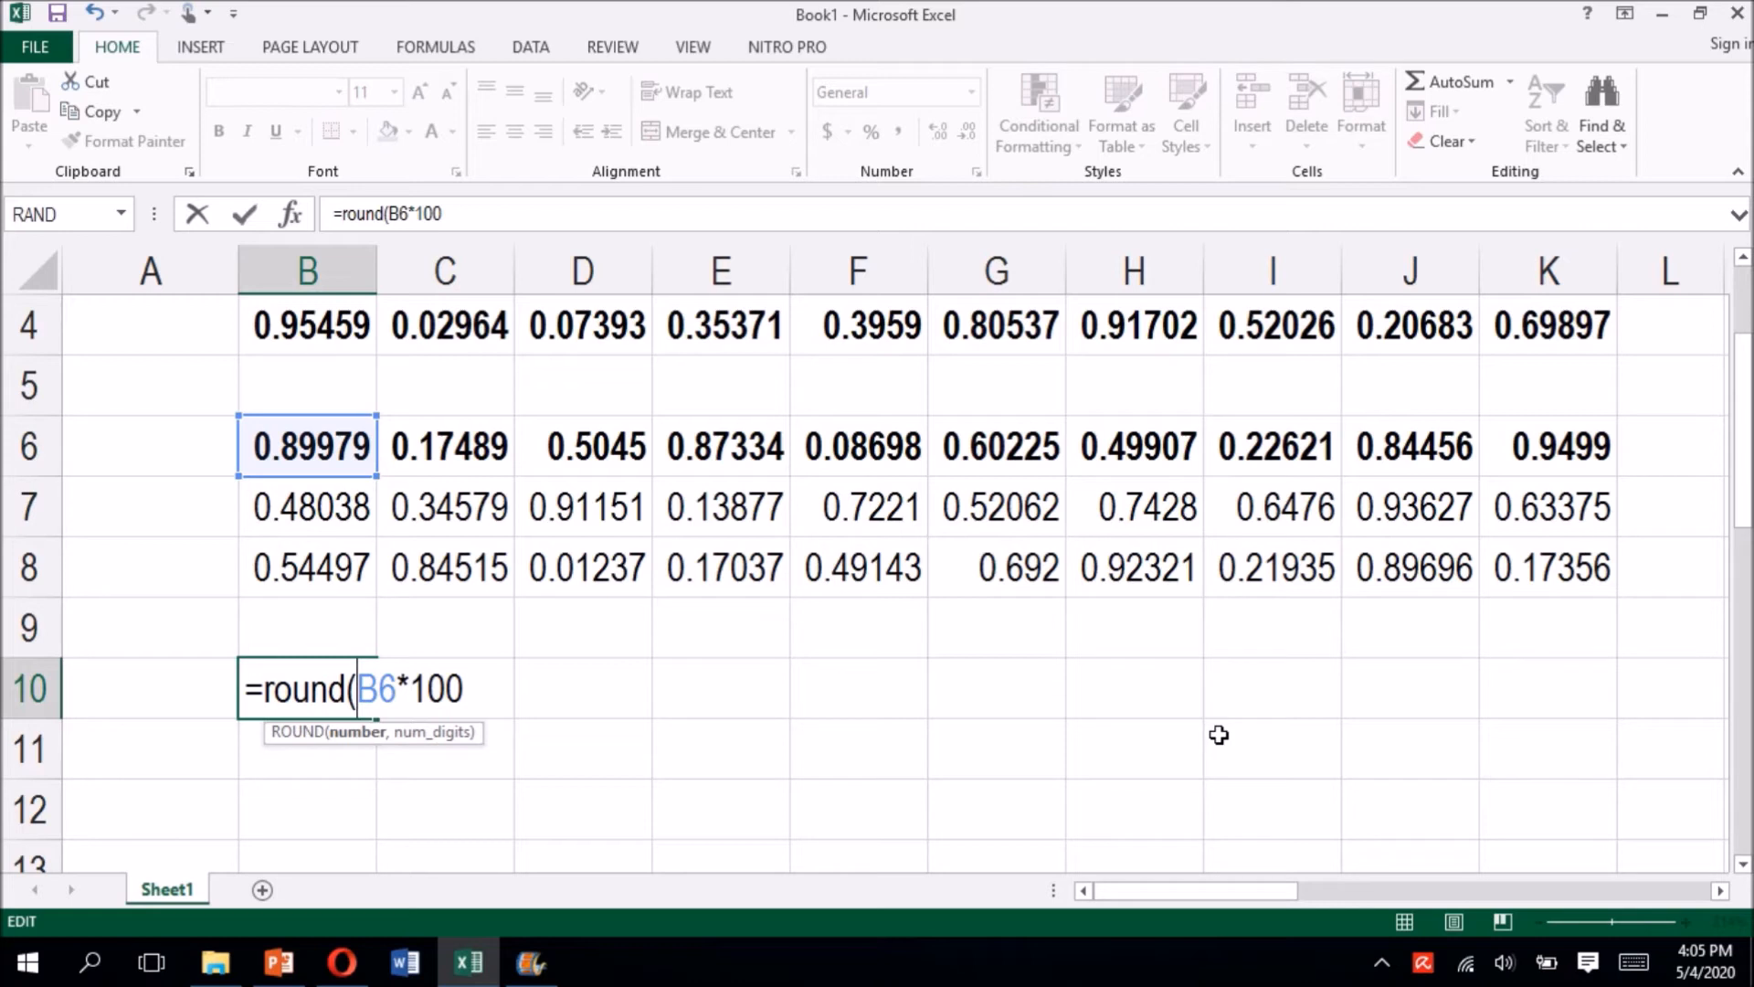
key("Right")
key("Right")
key("Right")
key("Right")
key("Right")
key("Right")
type(",1")
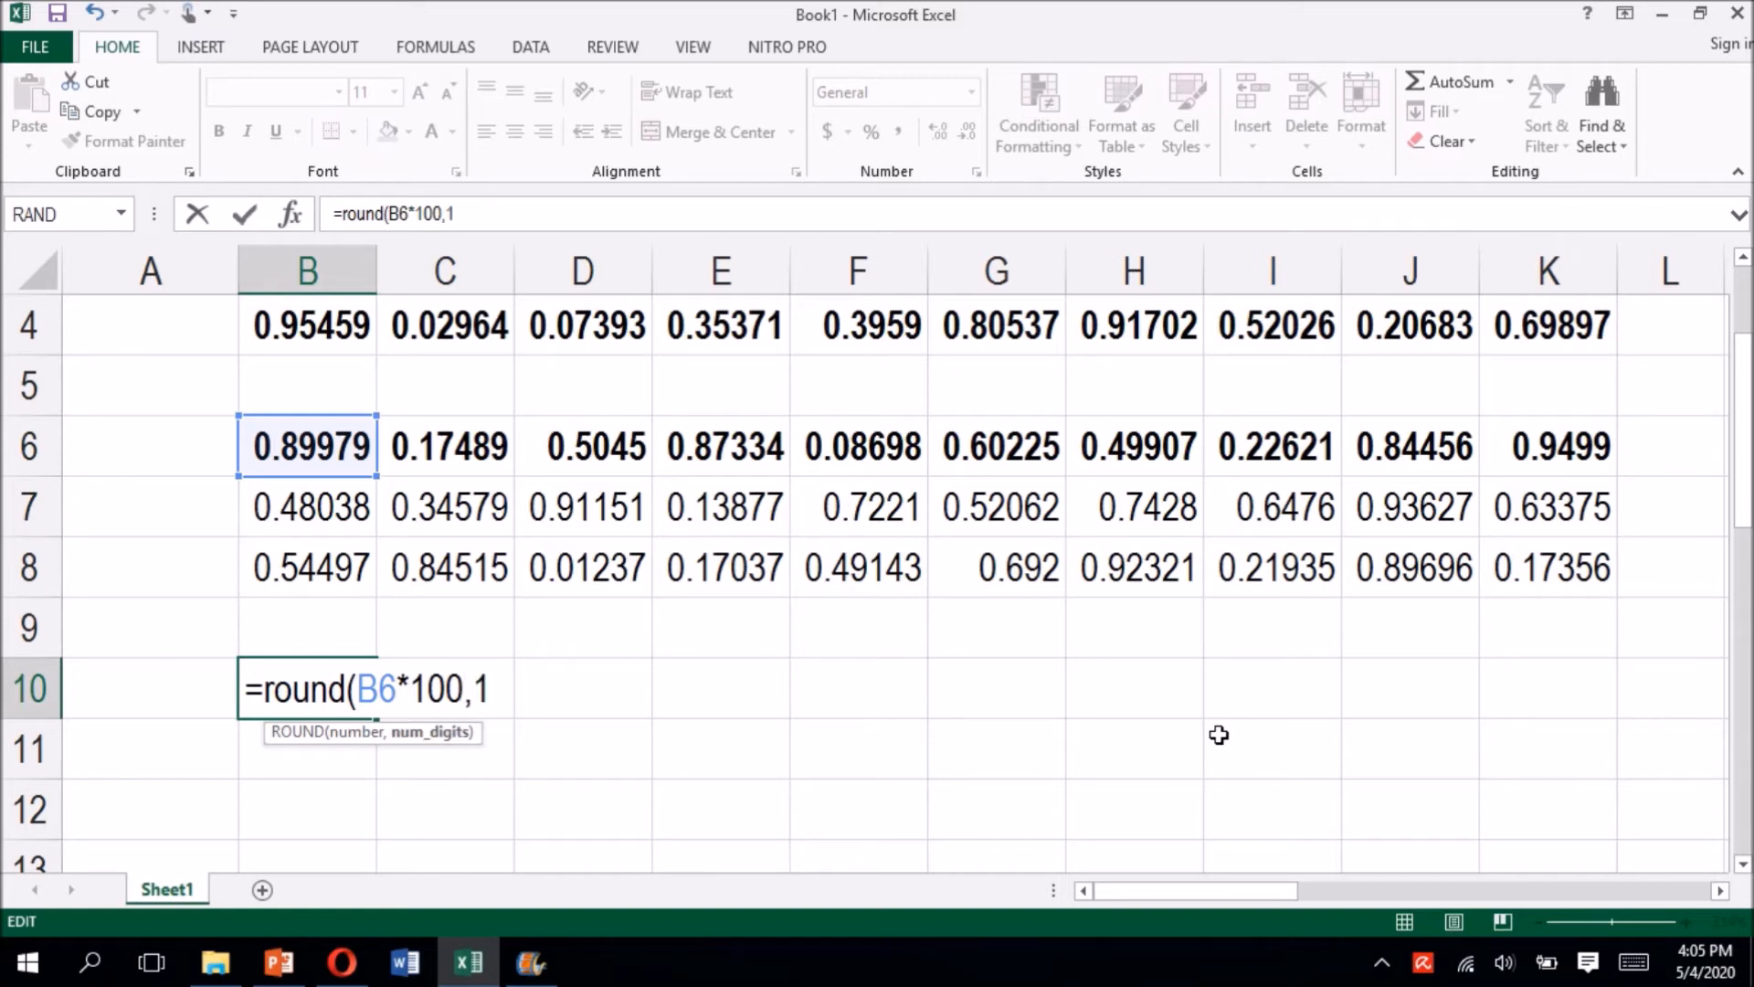
key("BackSpace")
type("2)")
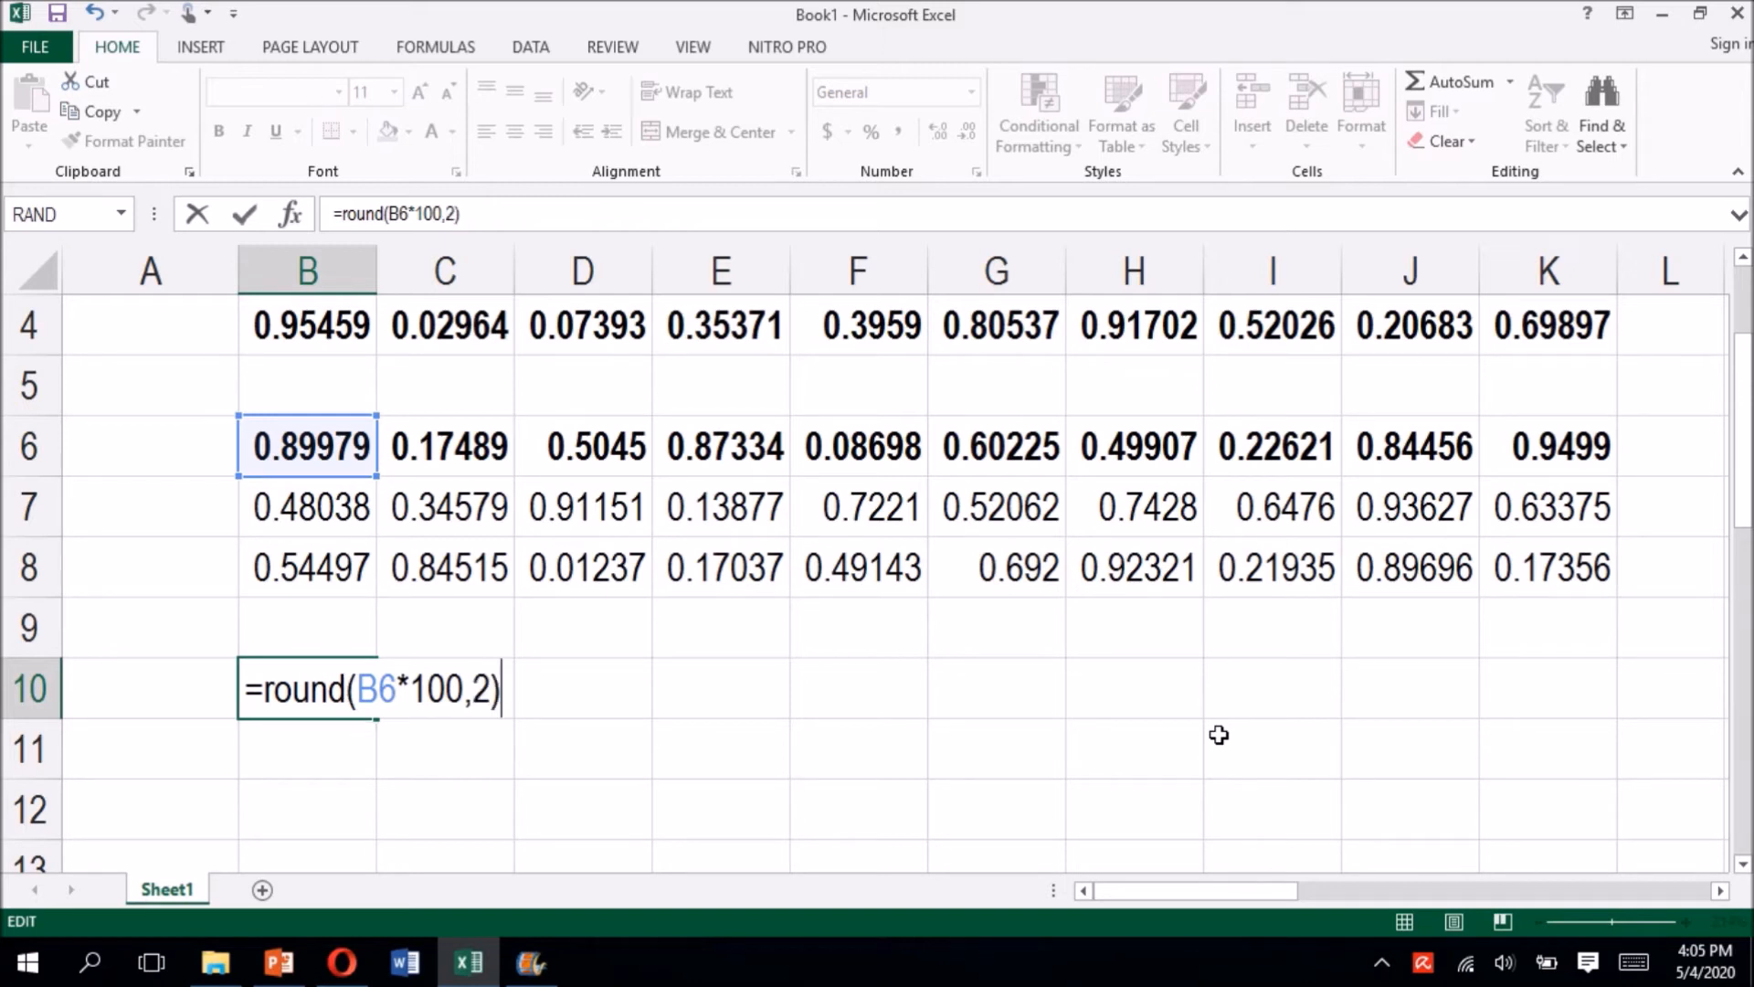
key("ctrl+Return")
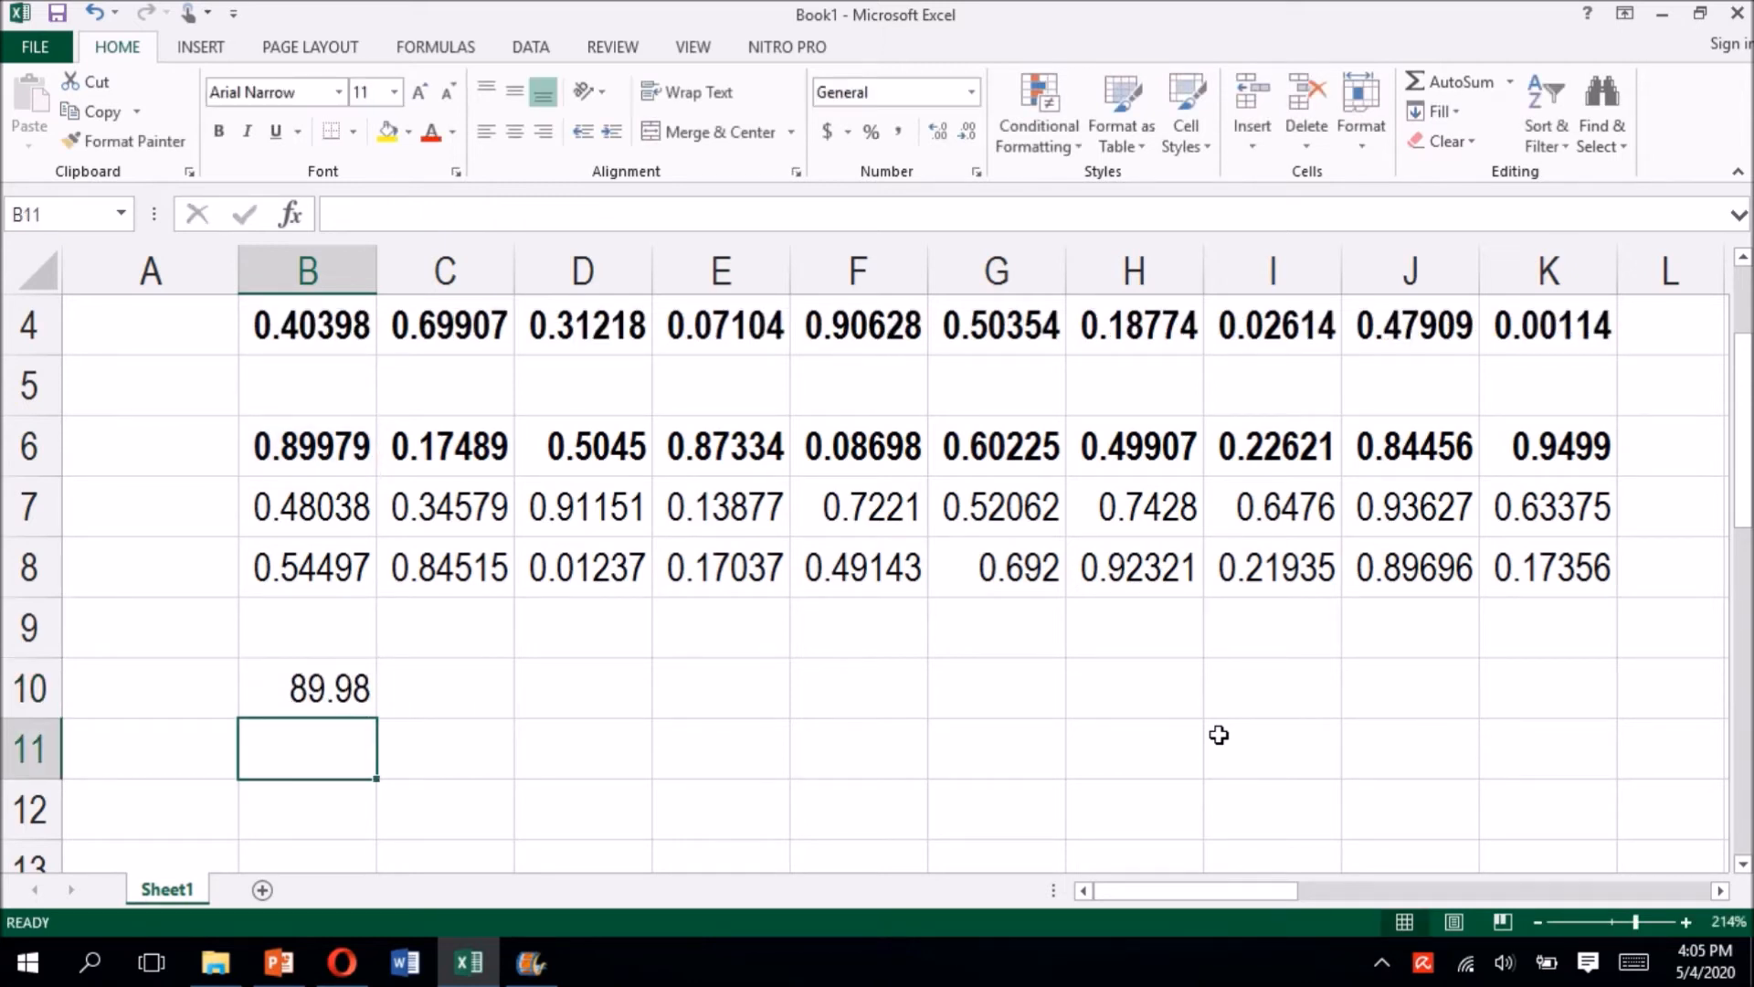
Step: Copy the rounded scaling formula from B10 into the whole range B10:K12
key("Up")
key("ctrl+c")
key("shift+Down")
key("shift+Down")
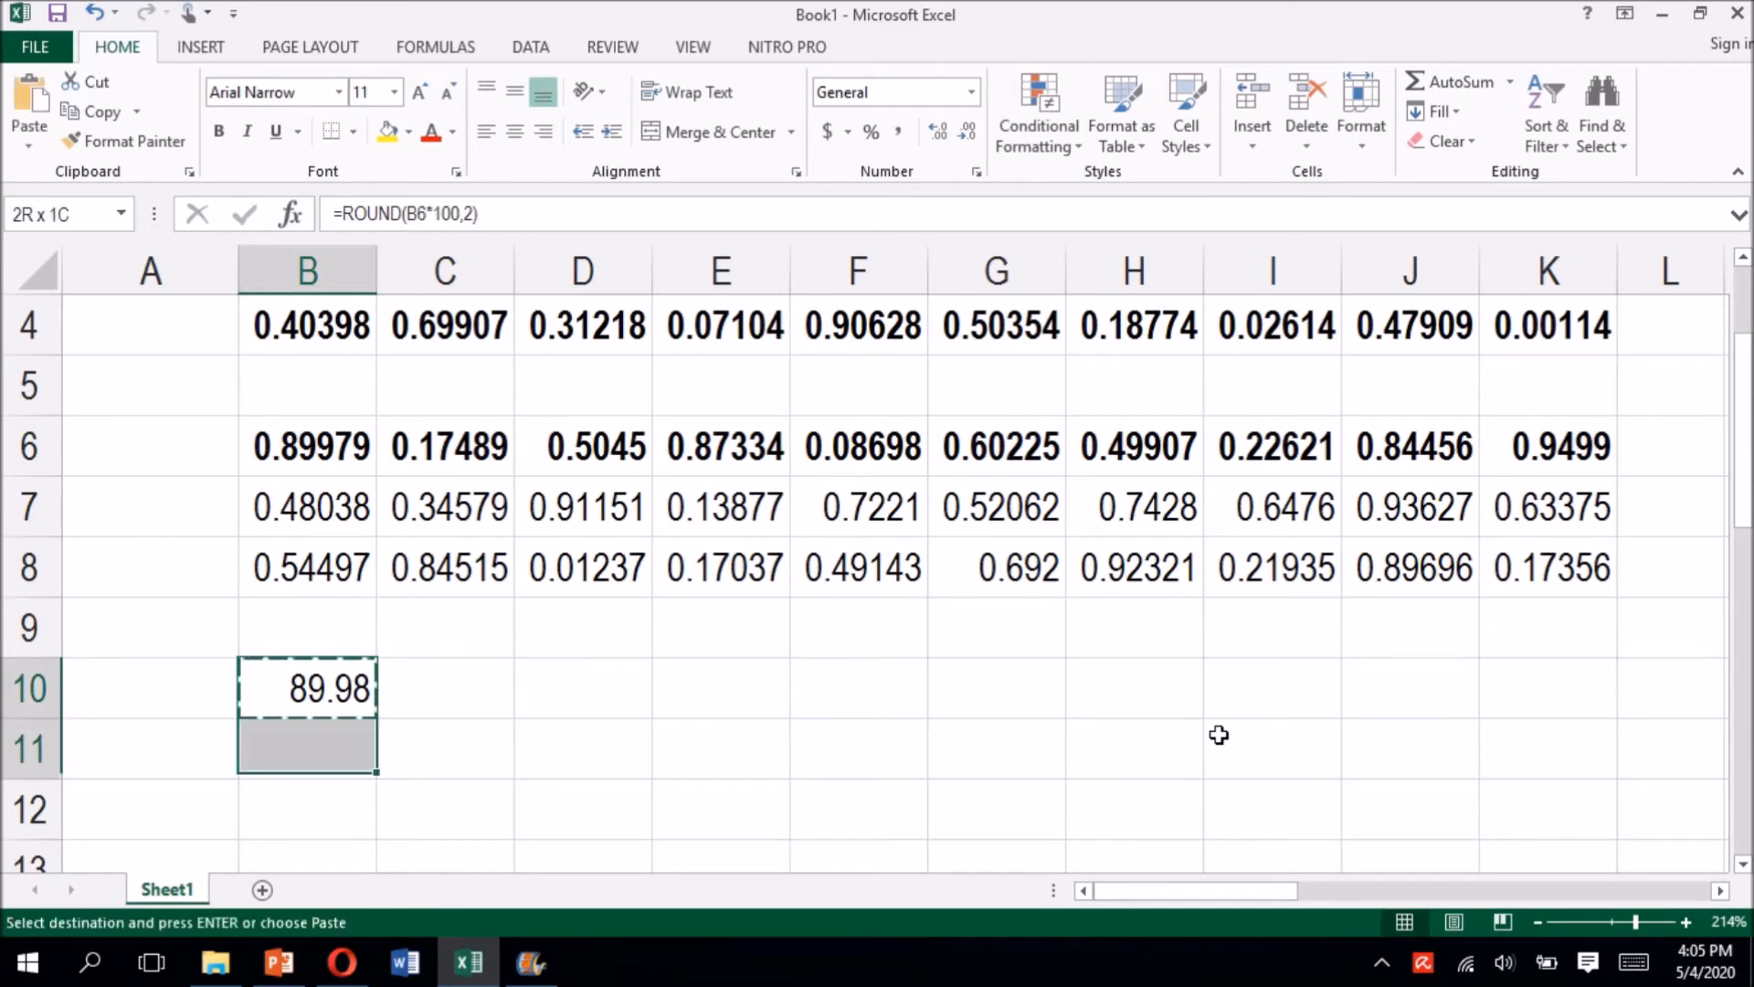
key("shift+Right")
key("shift+Right")
key("shift+Right")
key("shift+Right")
key("shift+Right")
key("shift+Right")
key("shift+Right")
key("shift+Right")
key("shift+Right")
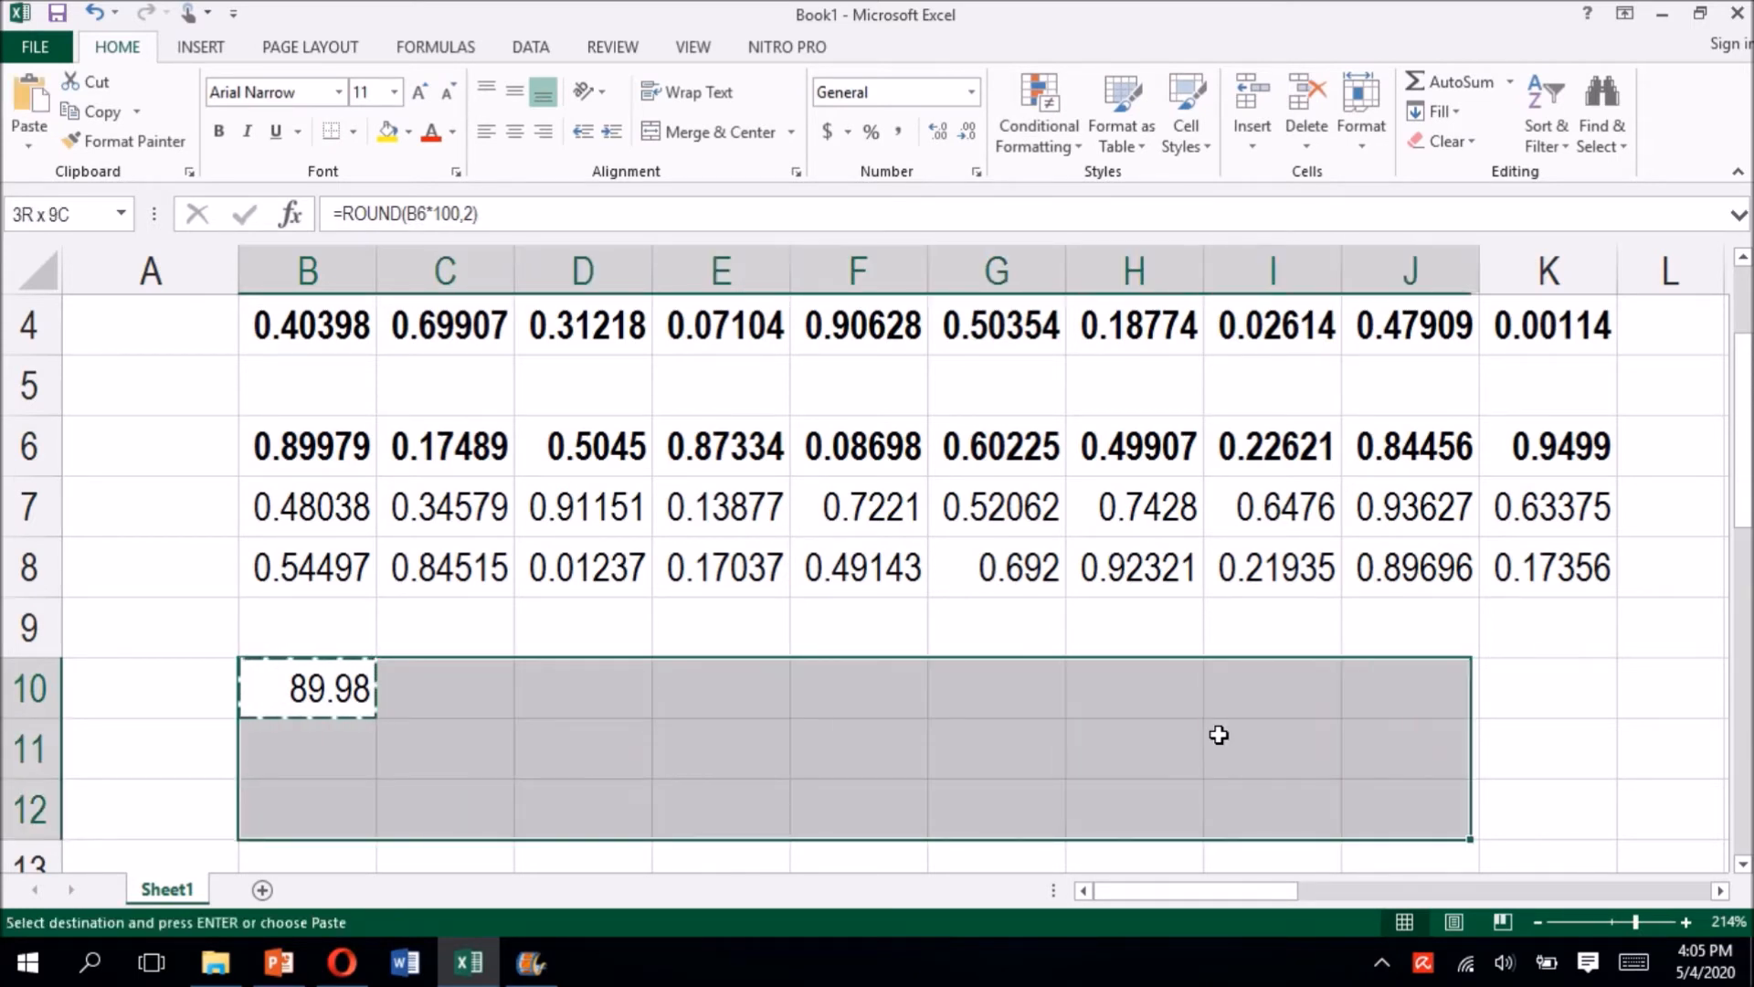
key("ctrl+v")
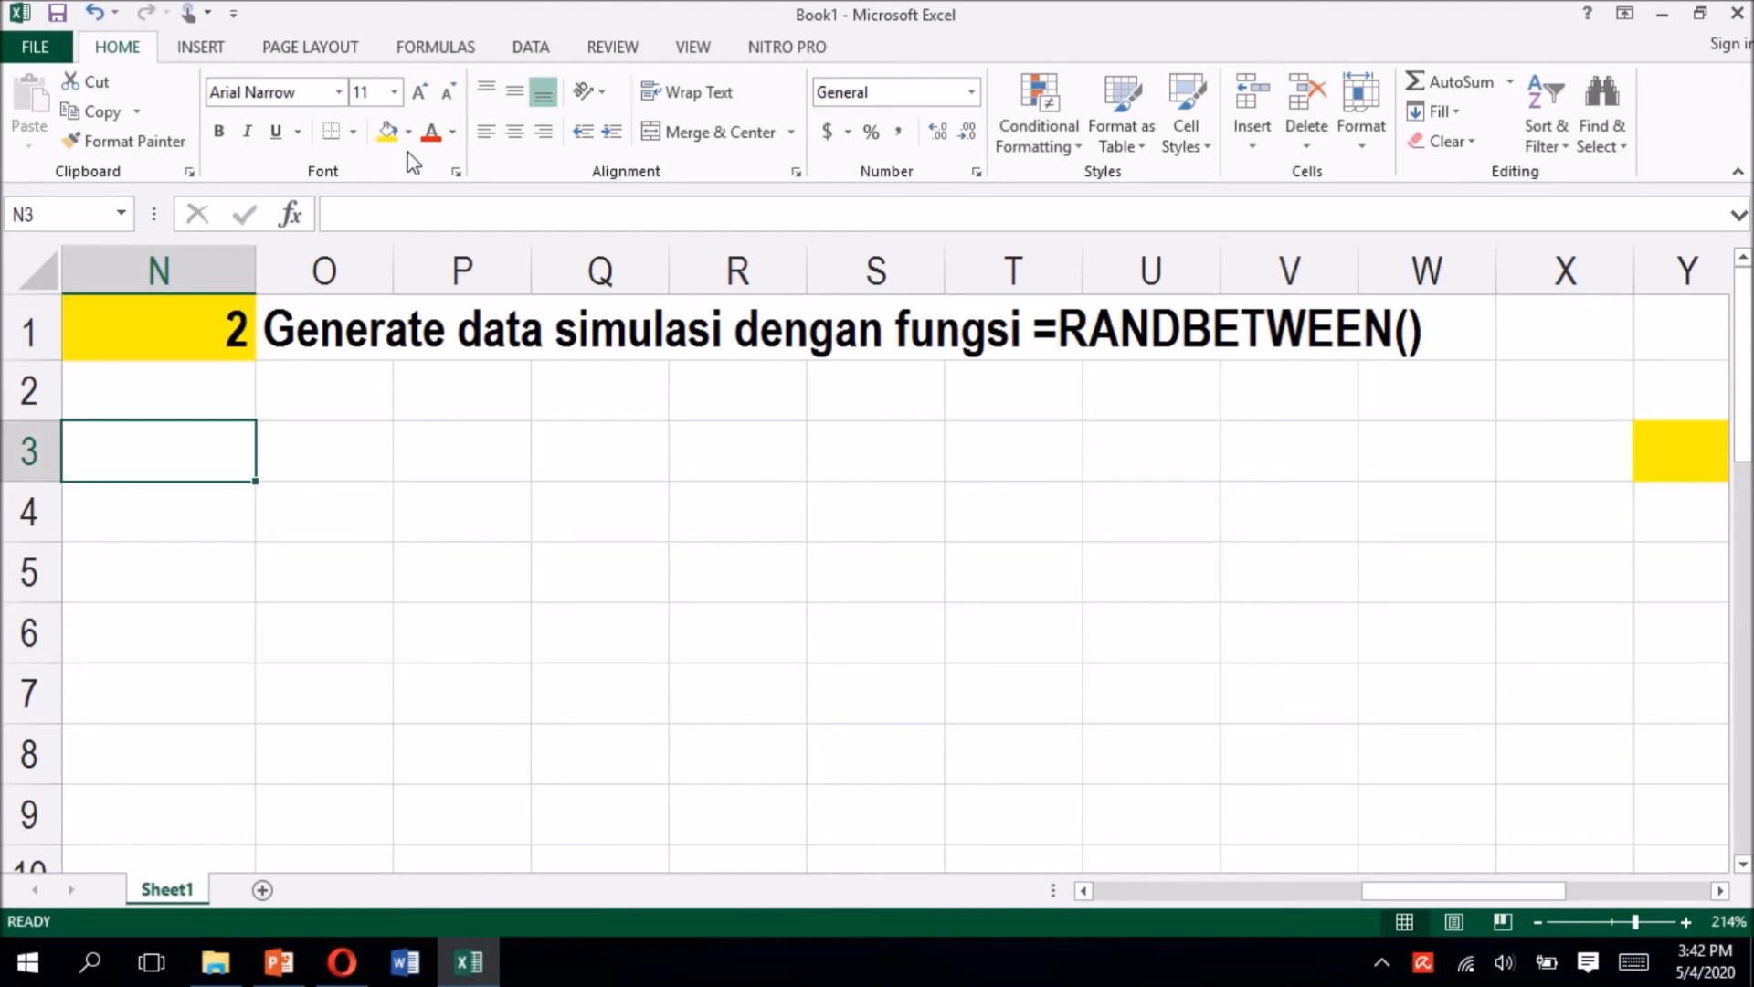
Step: Enter the label Bawah in cell N3 and the label Atas in cell N5
type("Bawa")
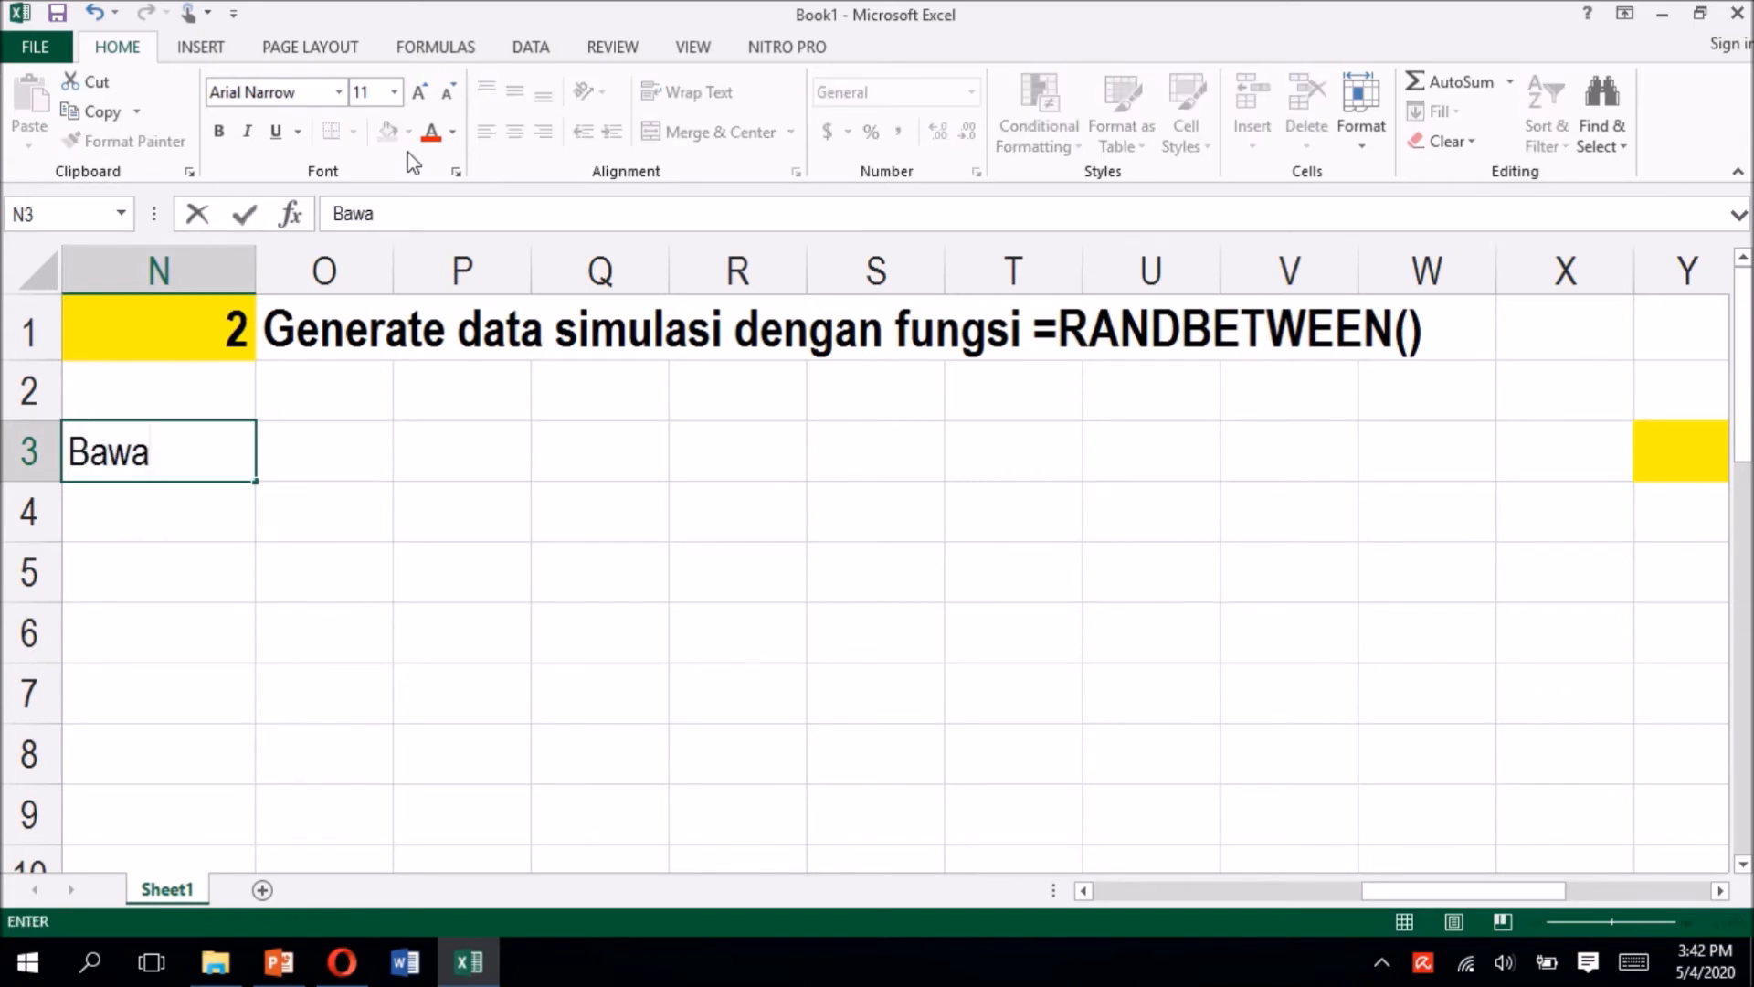
type("h")
key("Return")
key("Down")
key("Down")
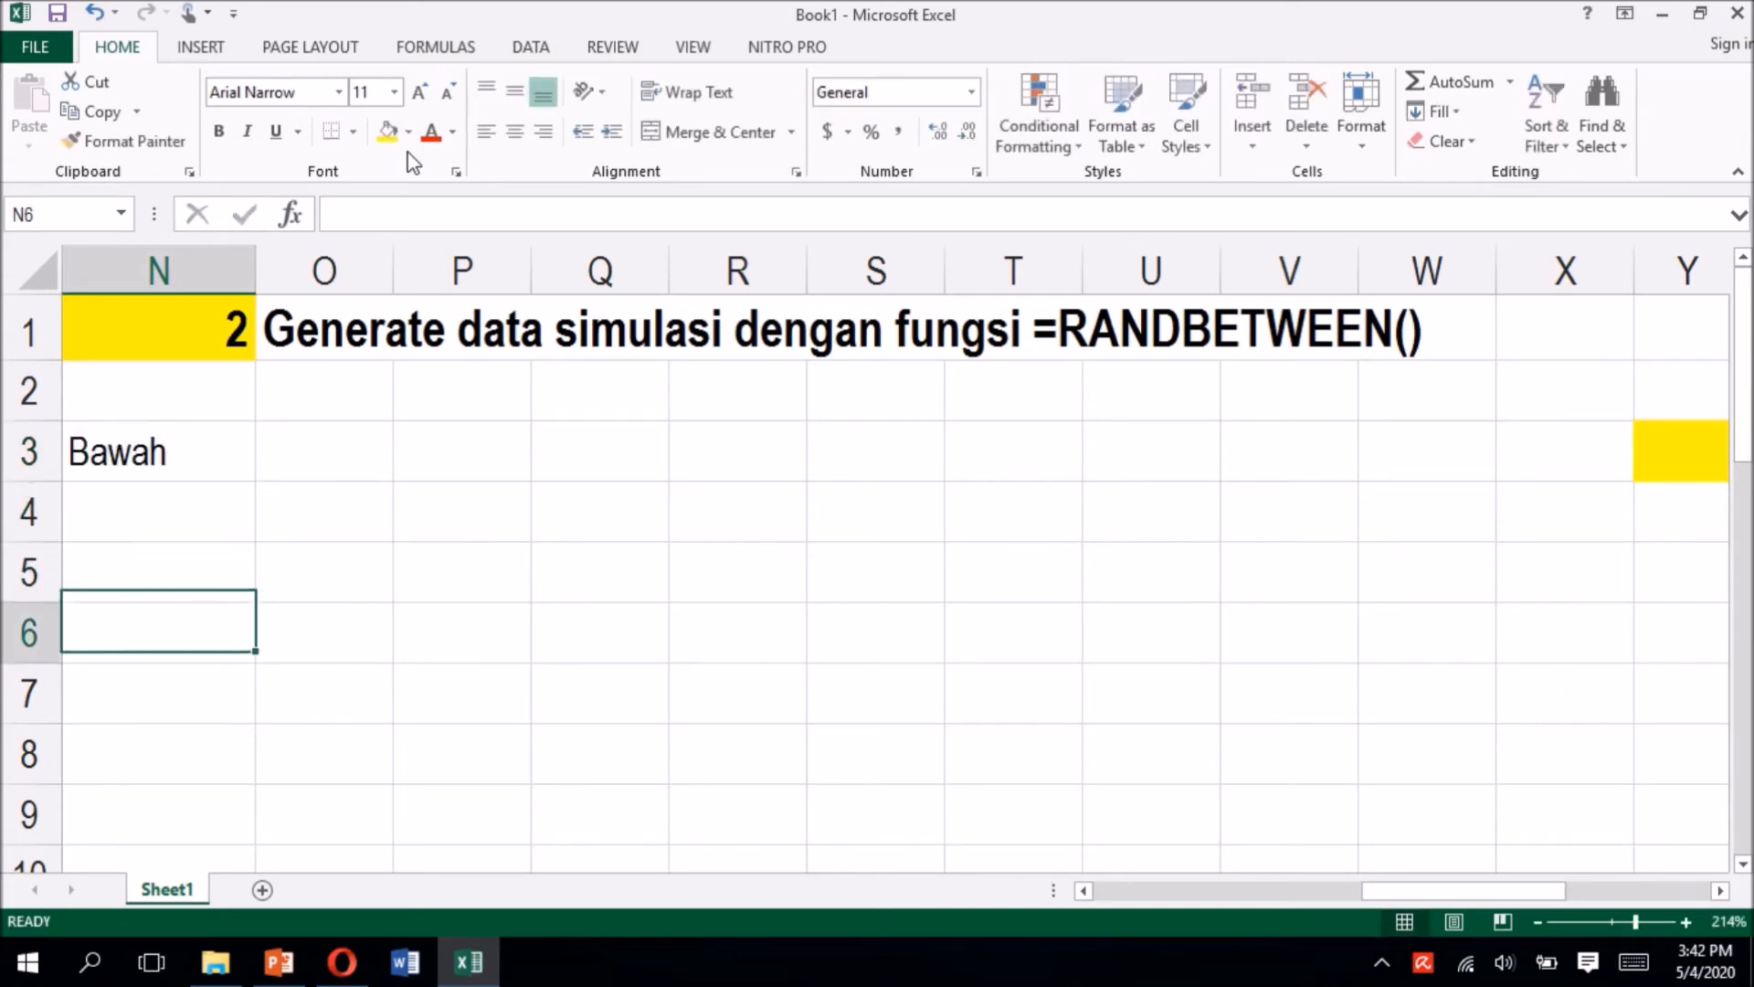
key("Up")
type("Atas")
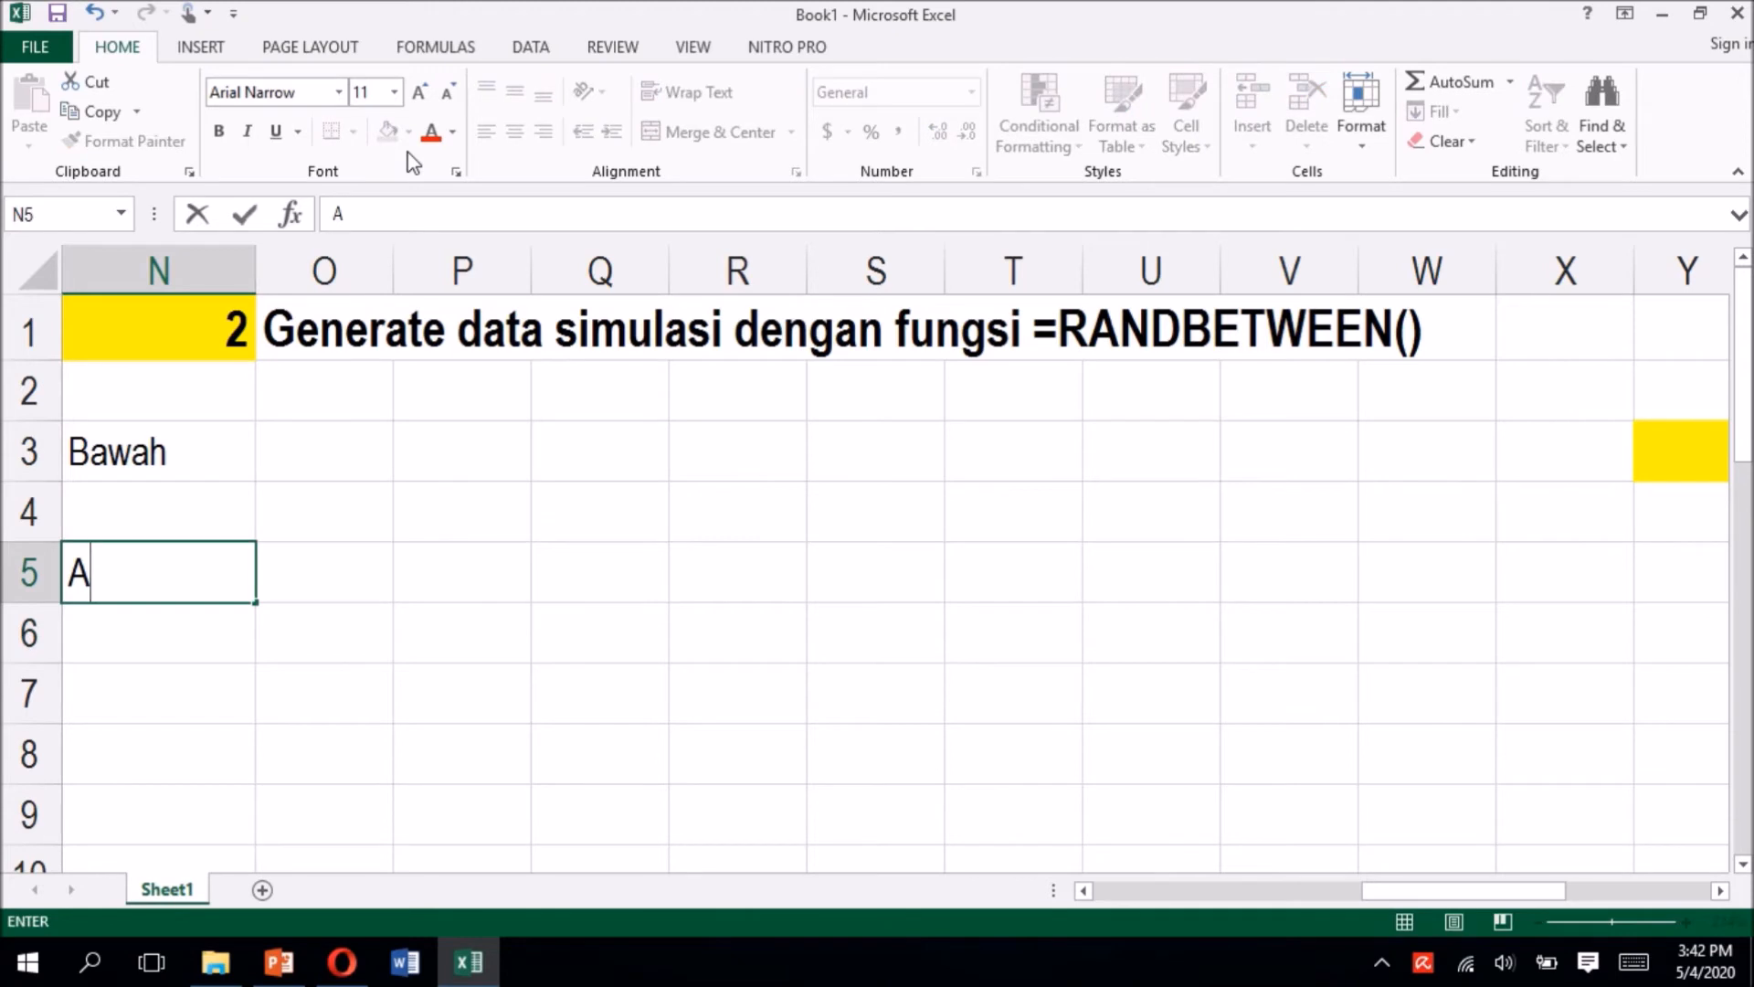
key("Return")
Step: Enter the lower bound 35 in cell N4 and the upper bound 125 in cell N6
key("Up")
key("Up")
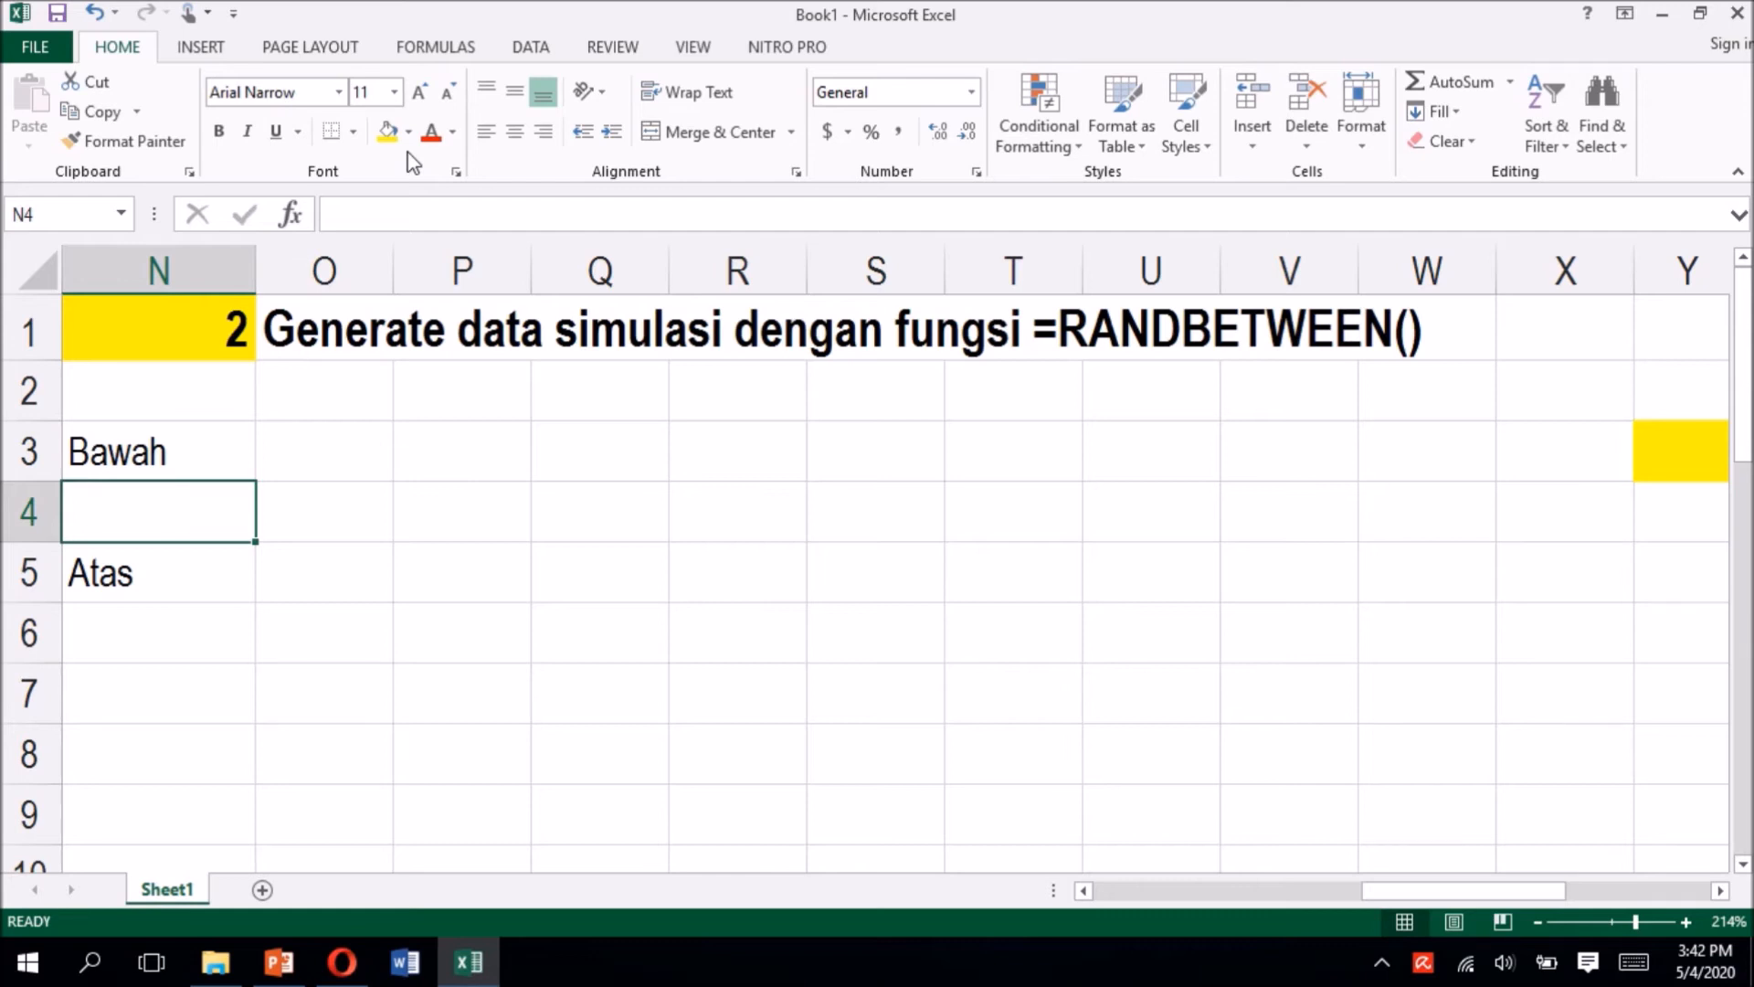
type("35")
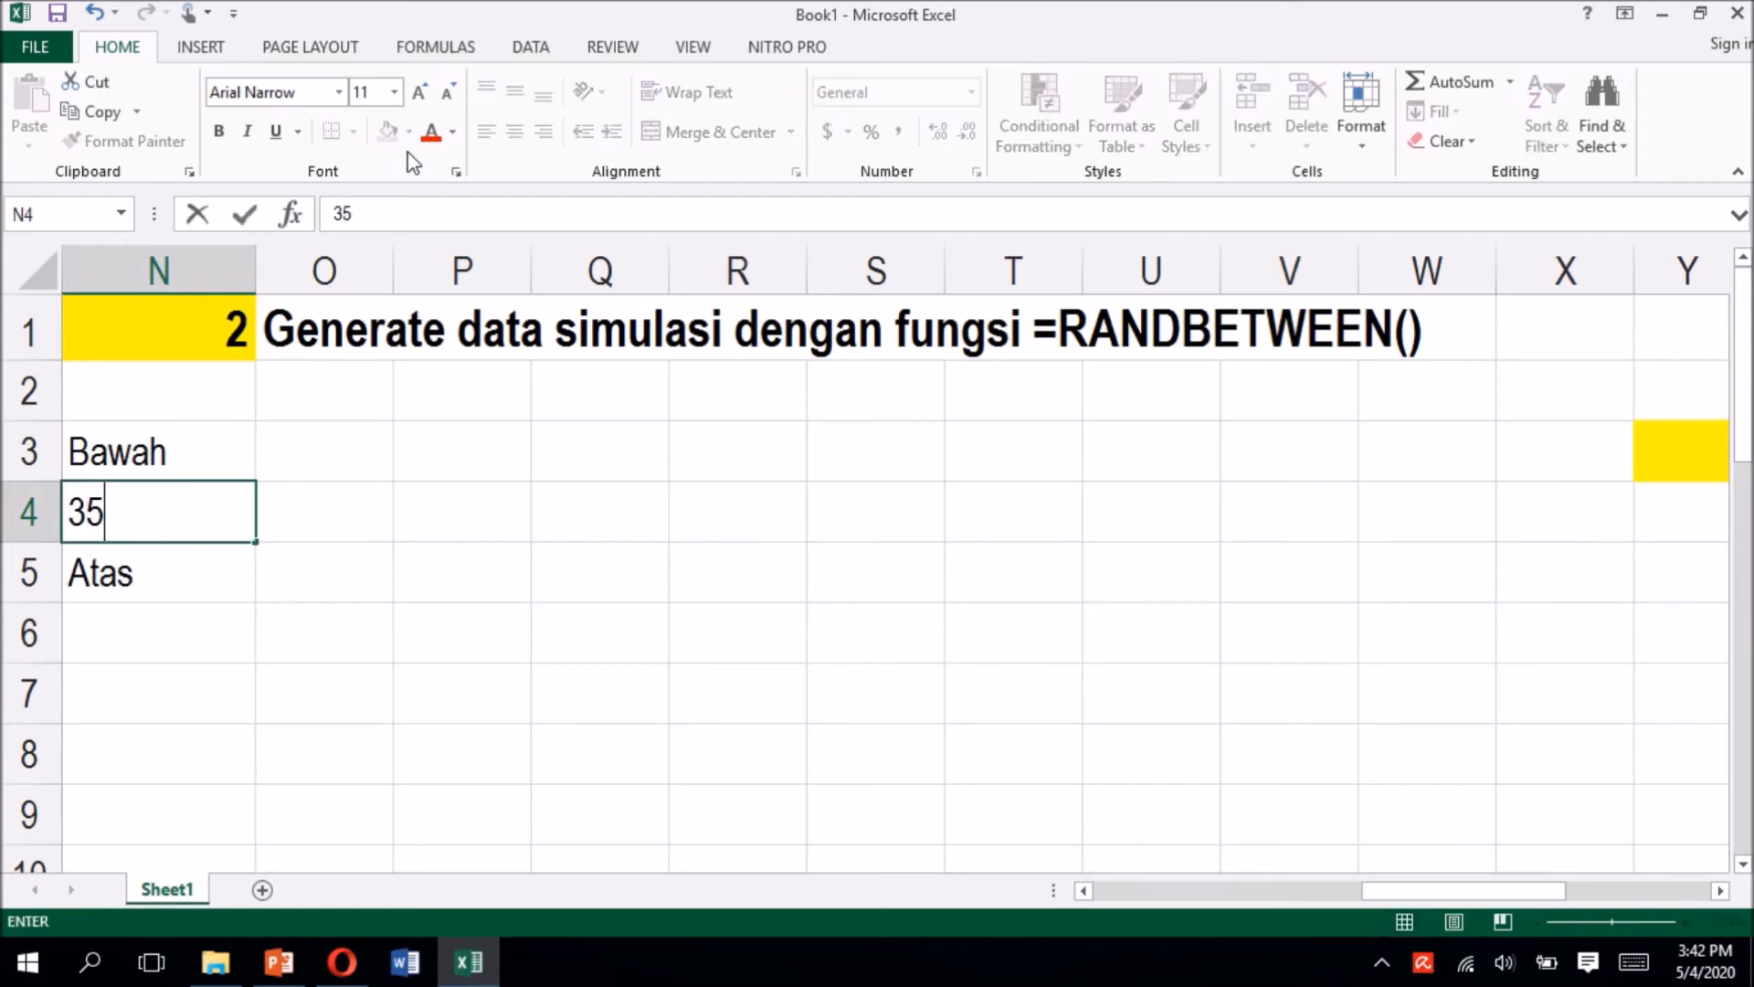
key("Return")
key("Return")
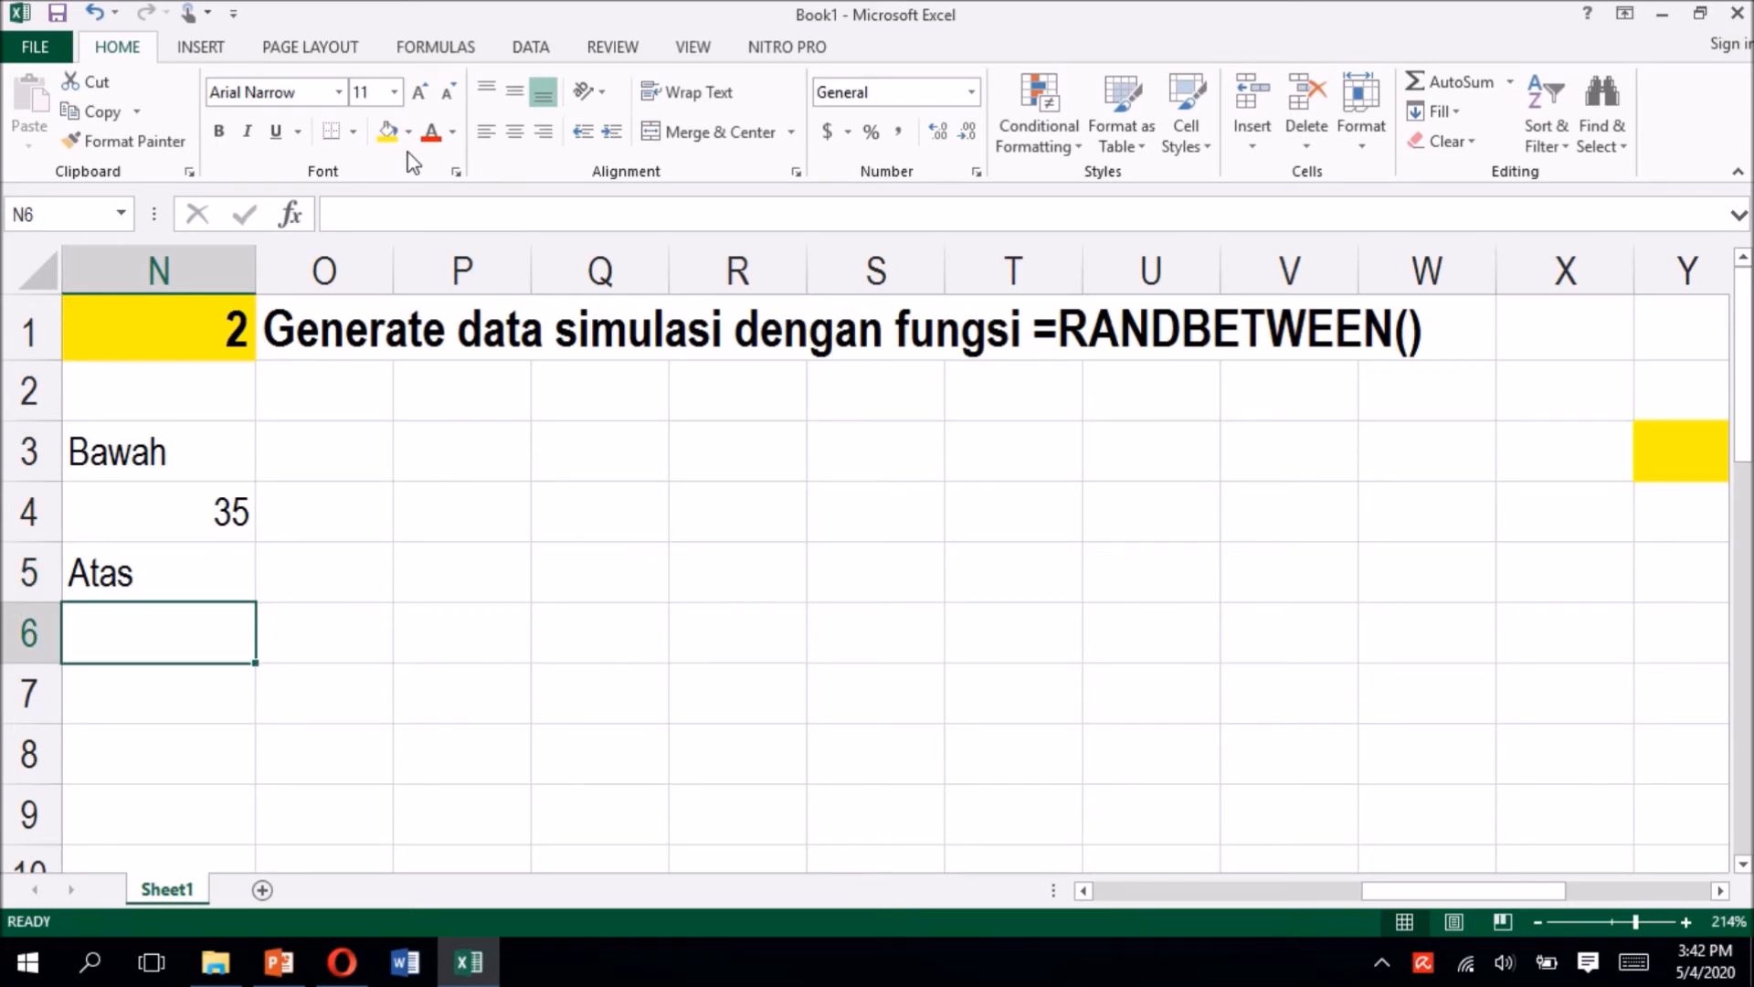
type("125")
key("Return")
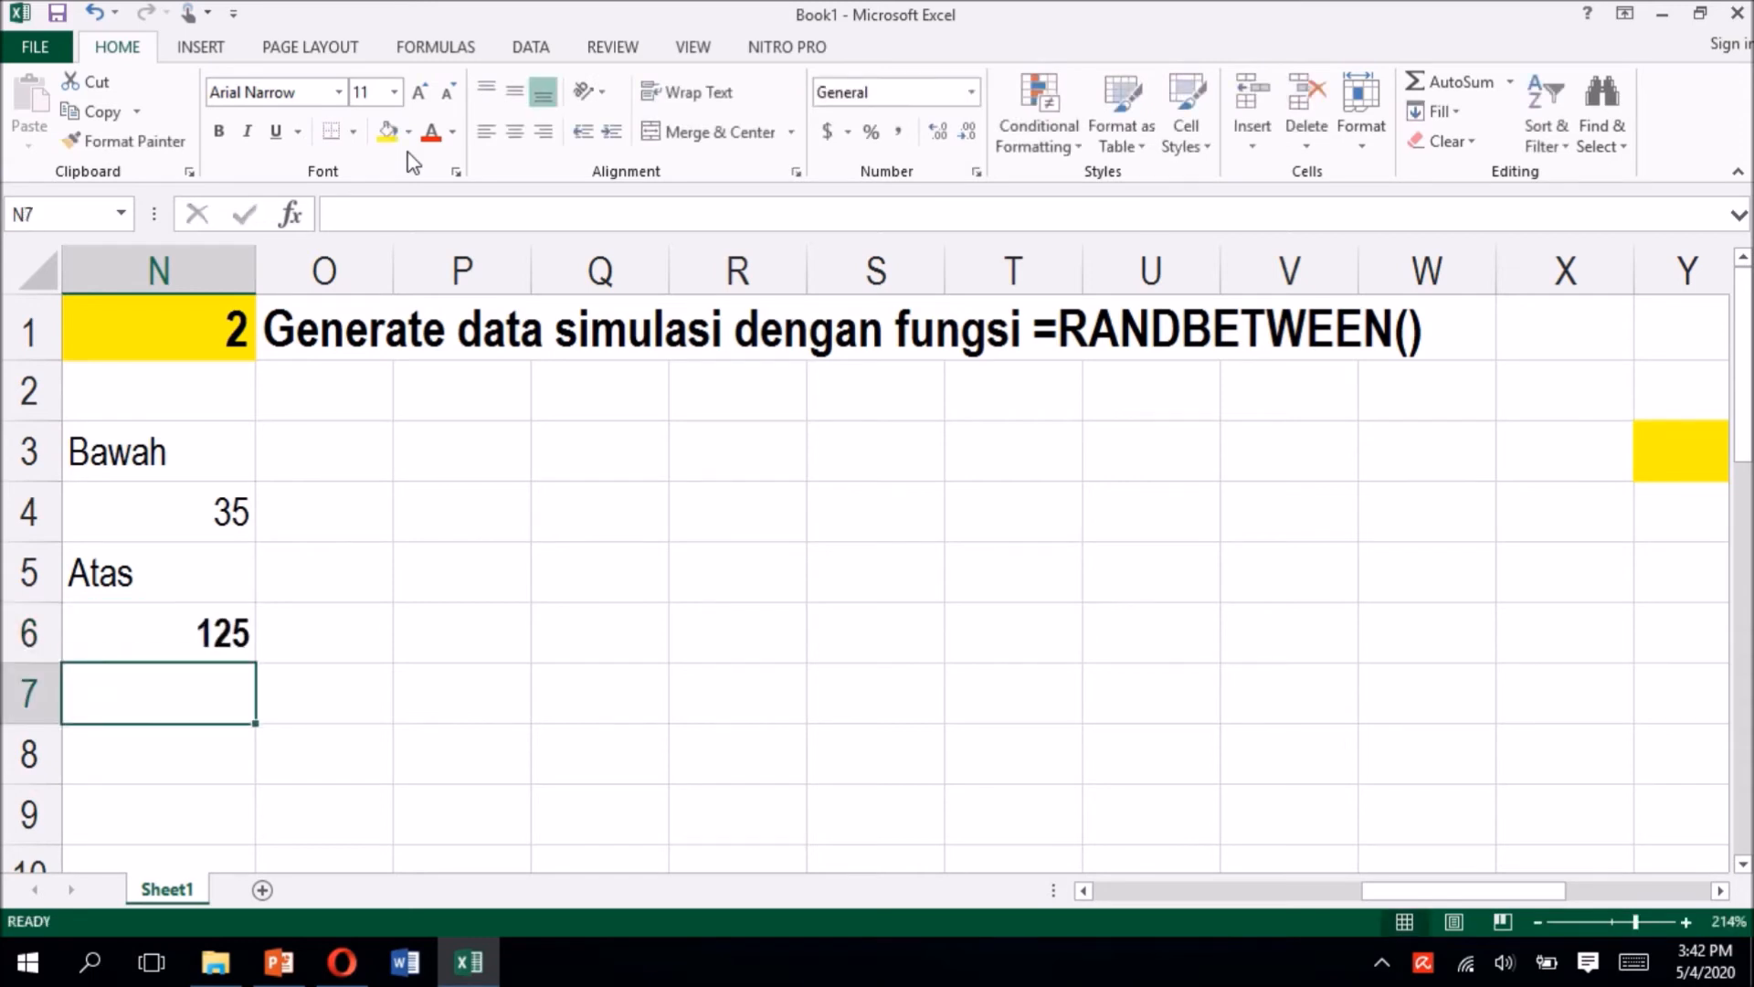
Step: Enter a RANDBETWEEN formula in cell O2 with N4 as the bottom and N6 as the top value
key("Right")
key("Up")
key("Up")
key("Up")
key("Up")
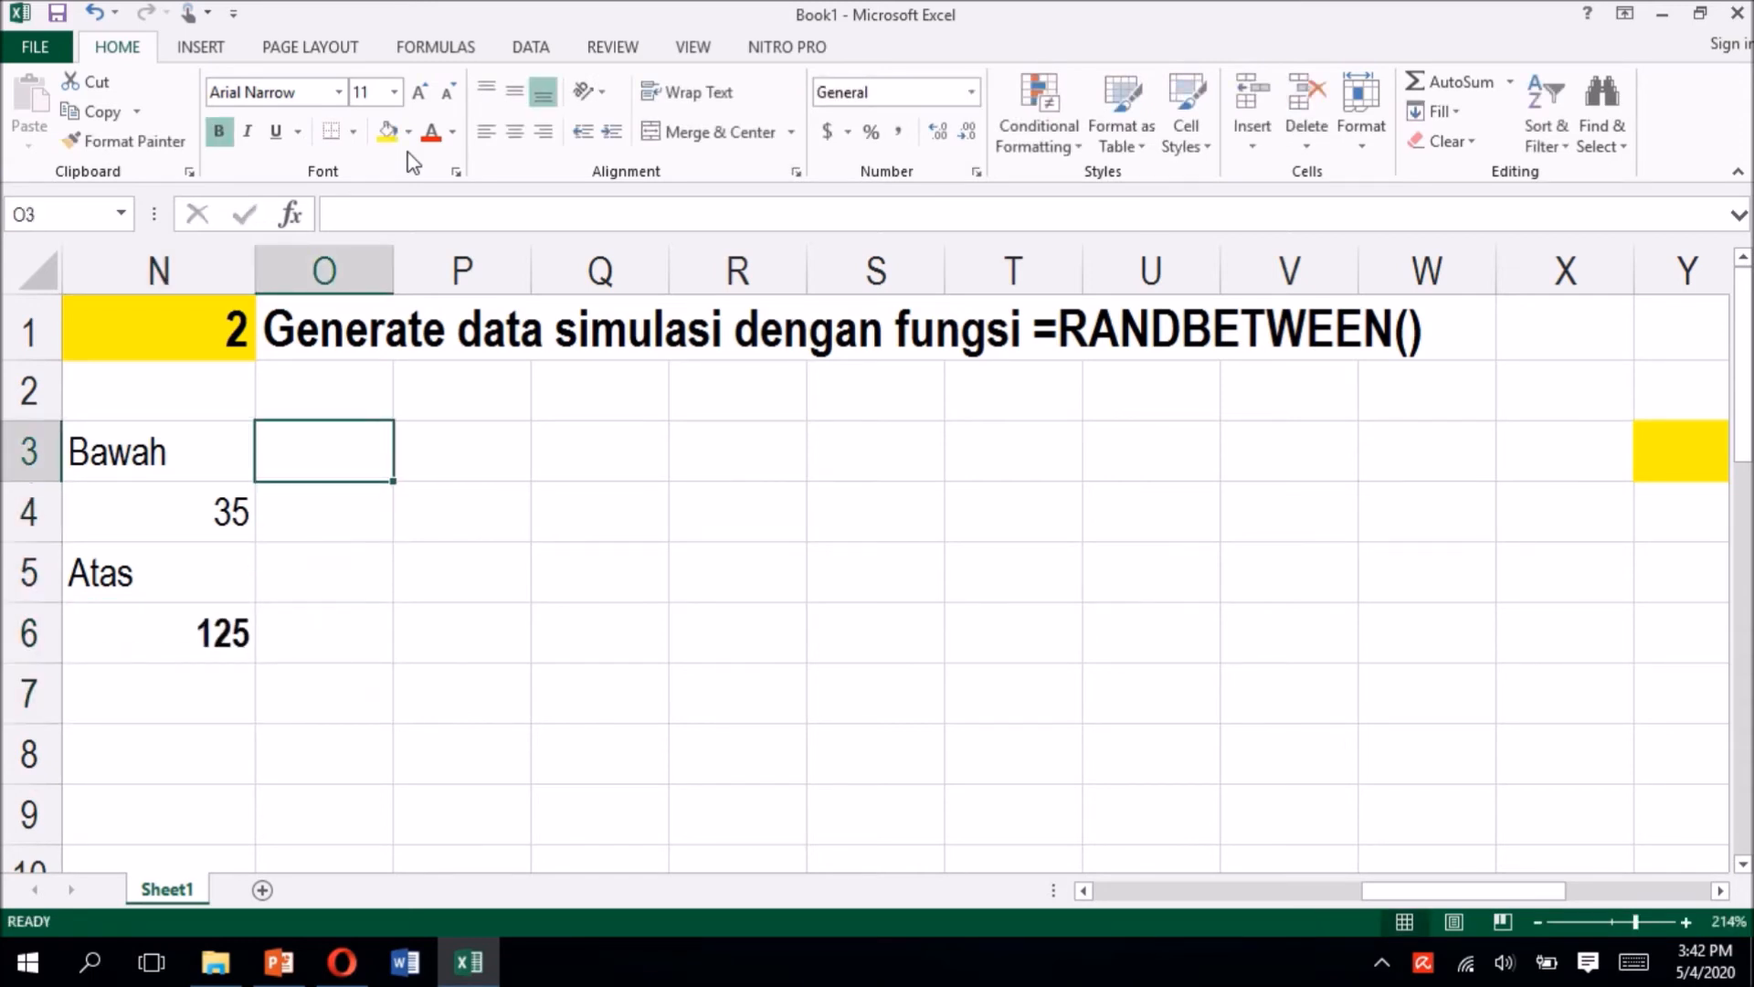
key("Up")
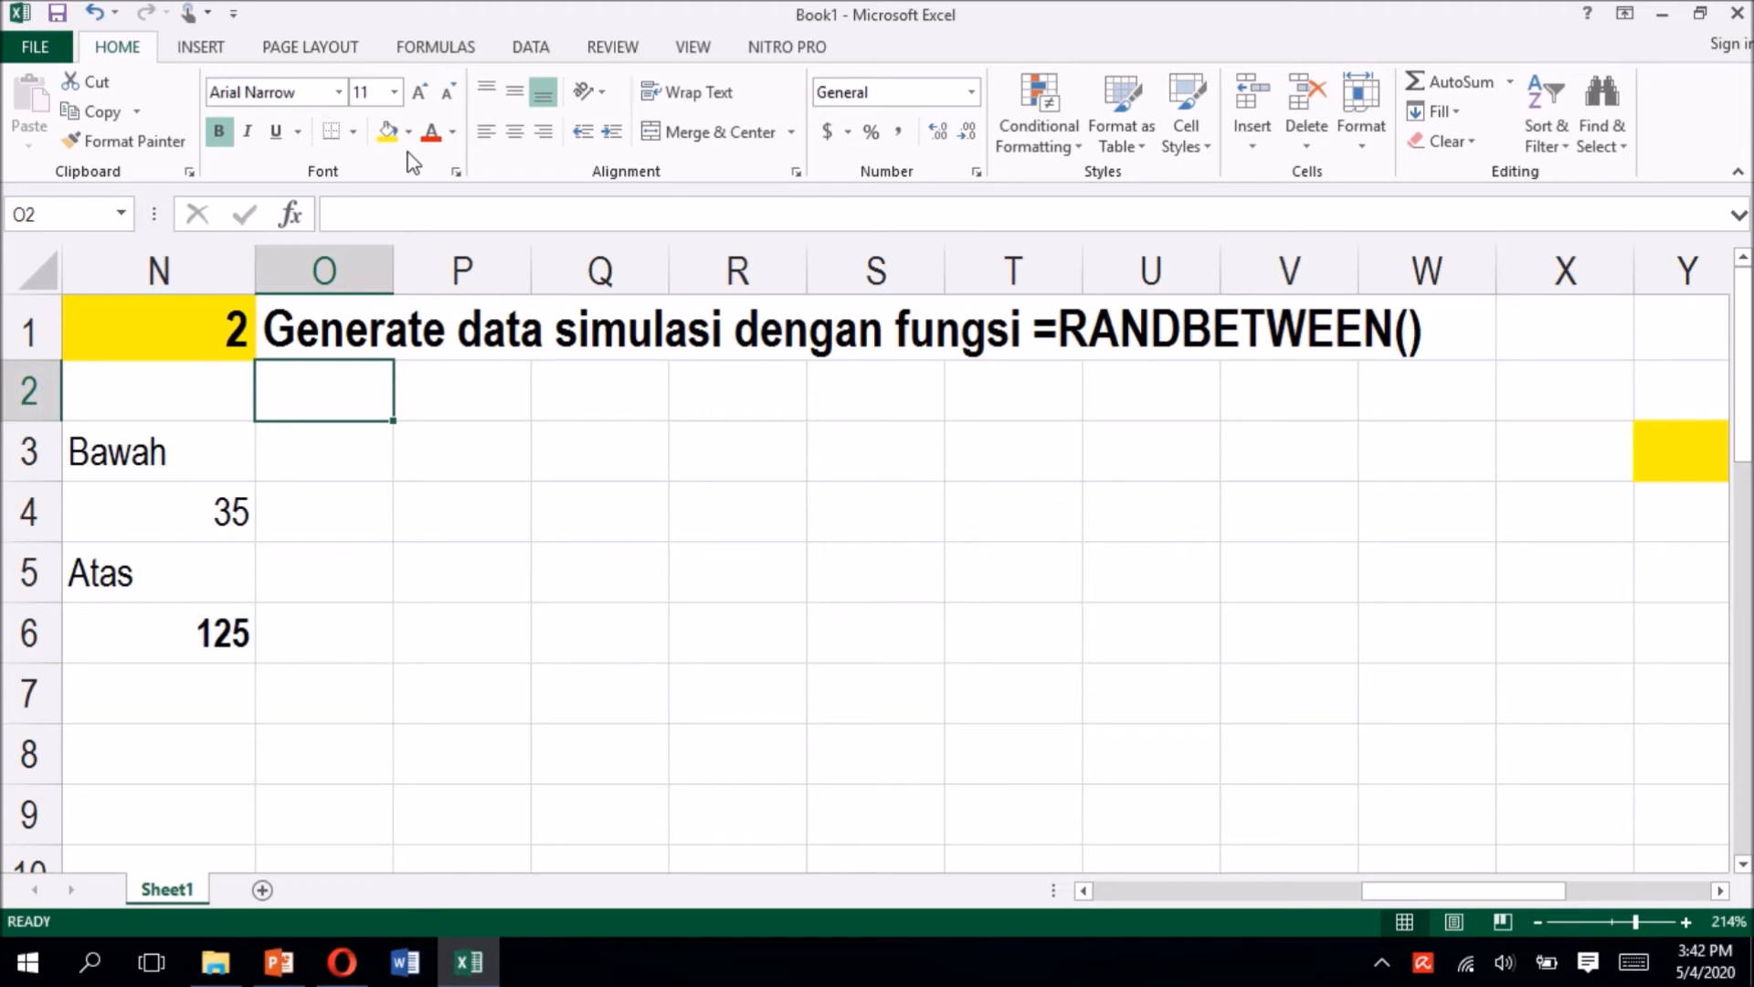
type("=ra")
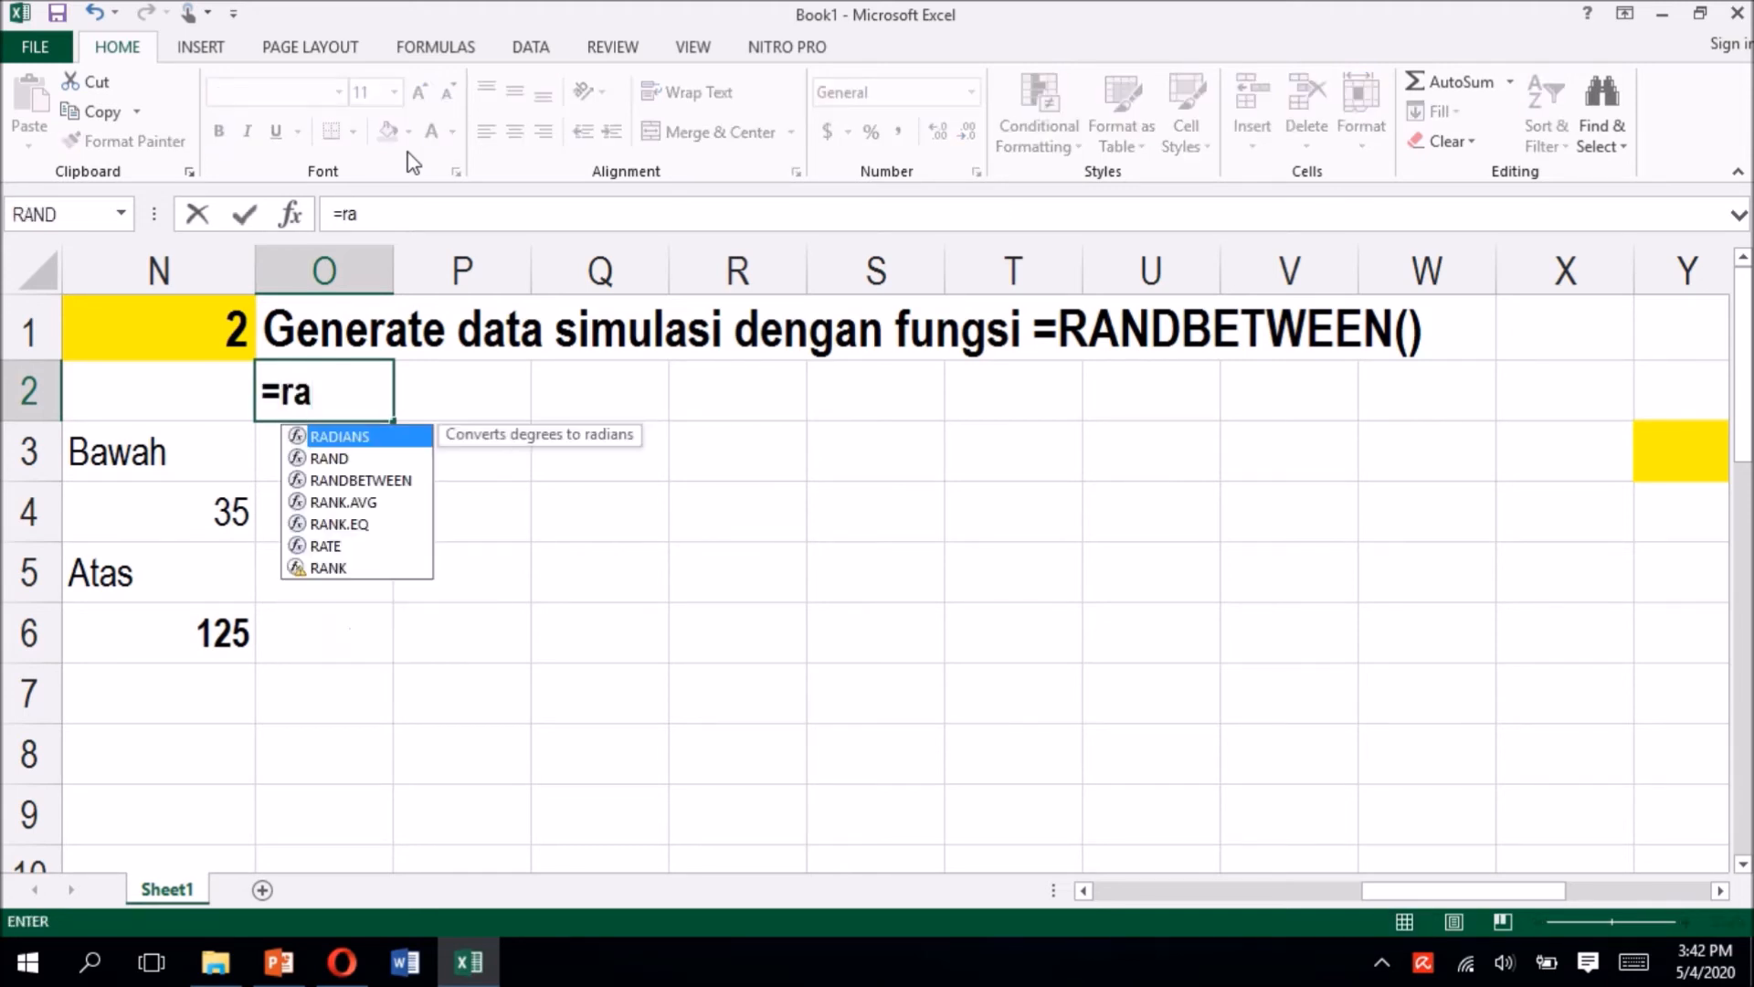
type("ndbetween")
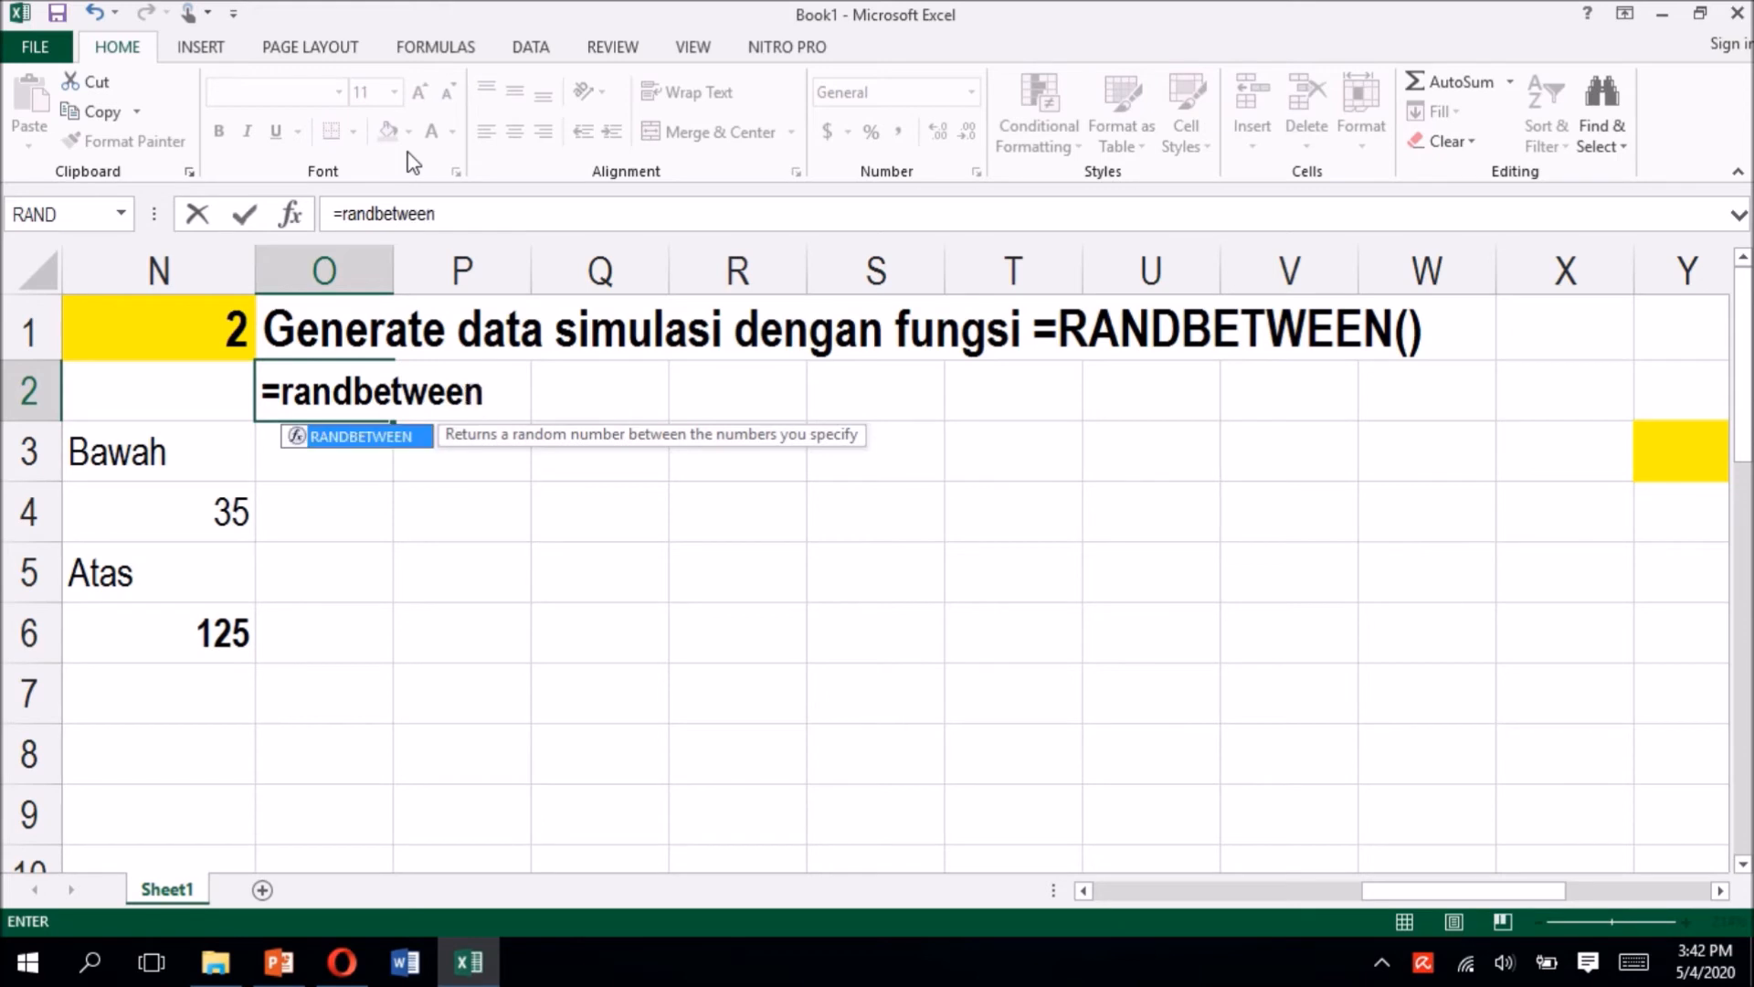
type("(")
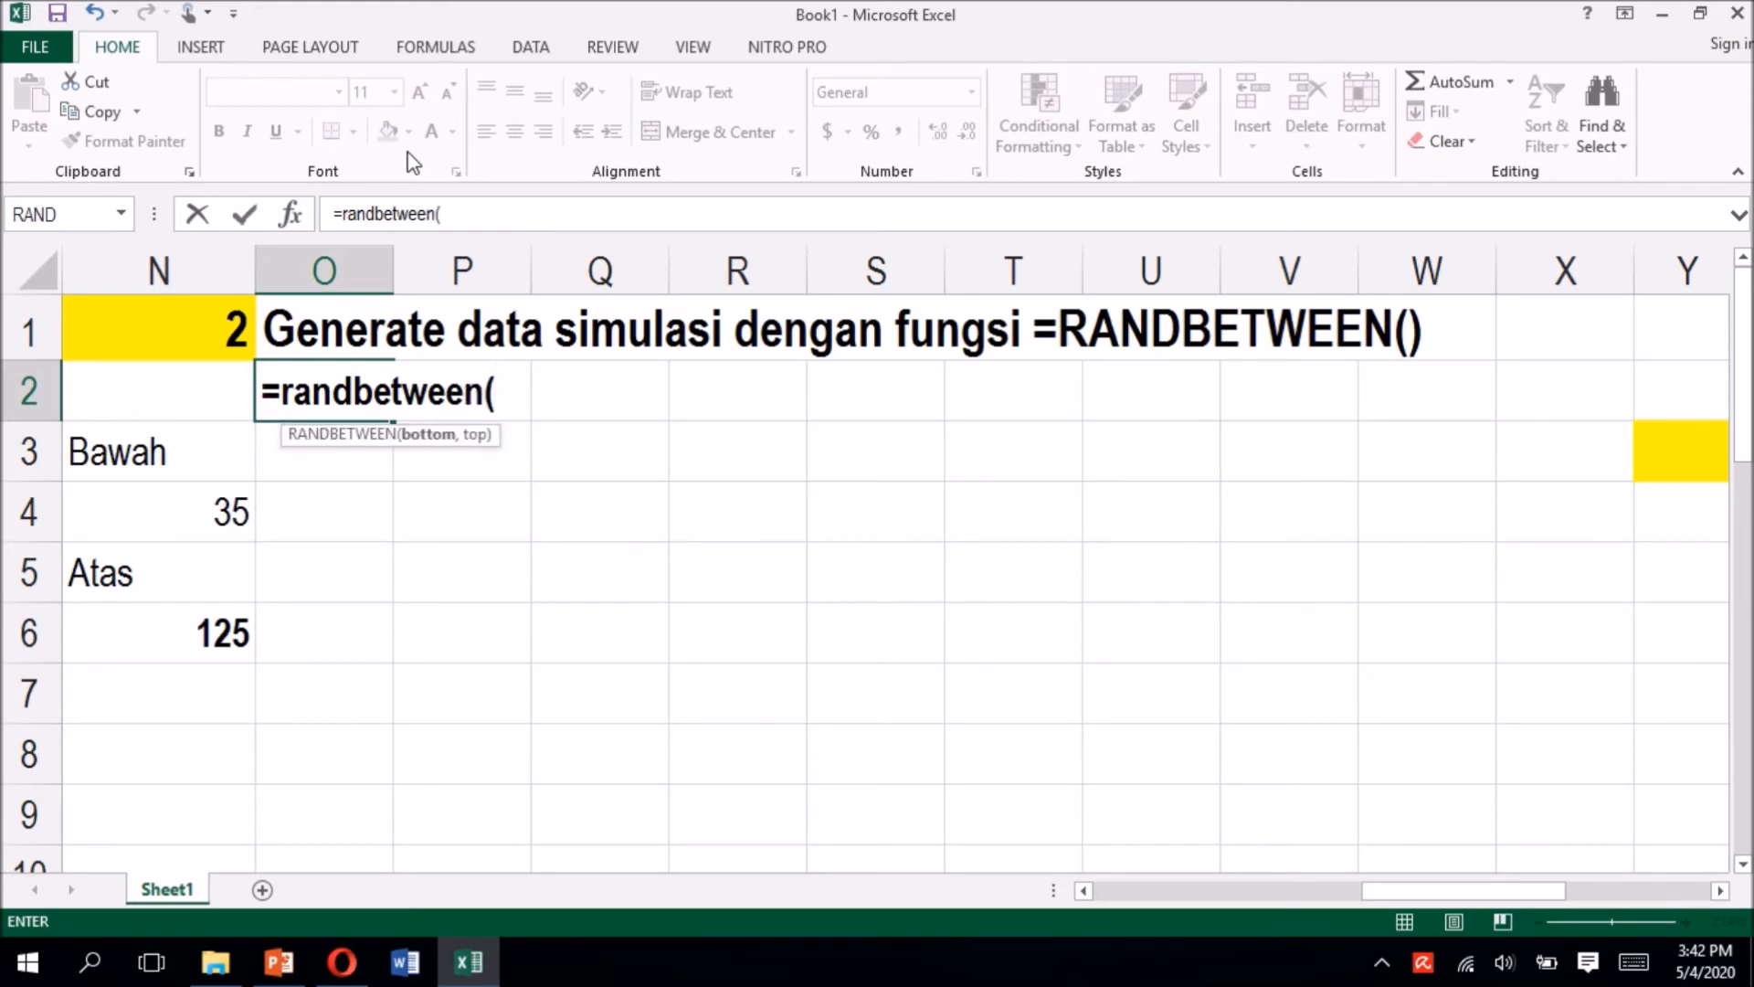
key("Down")
key("Down")
key("Left")
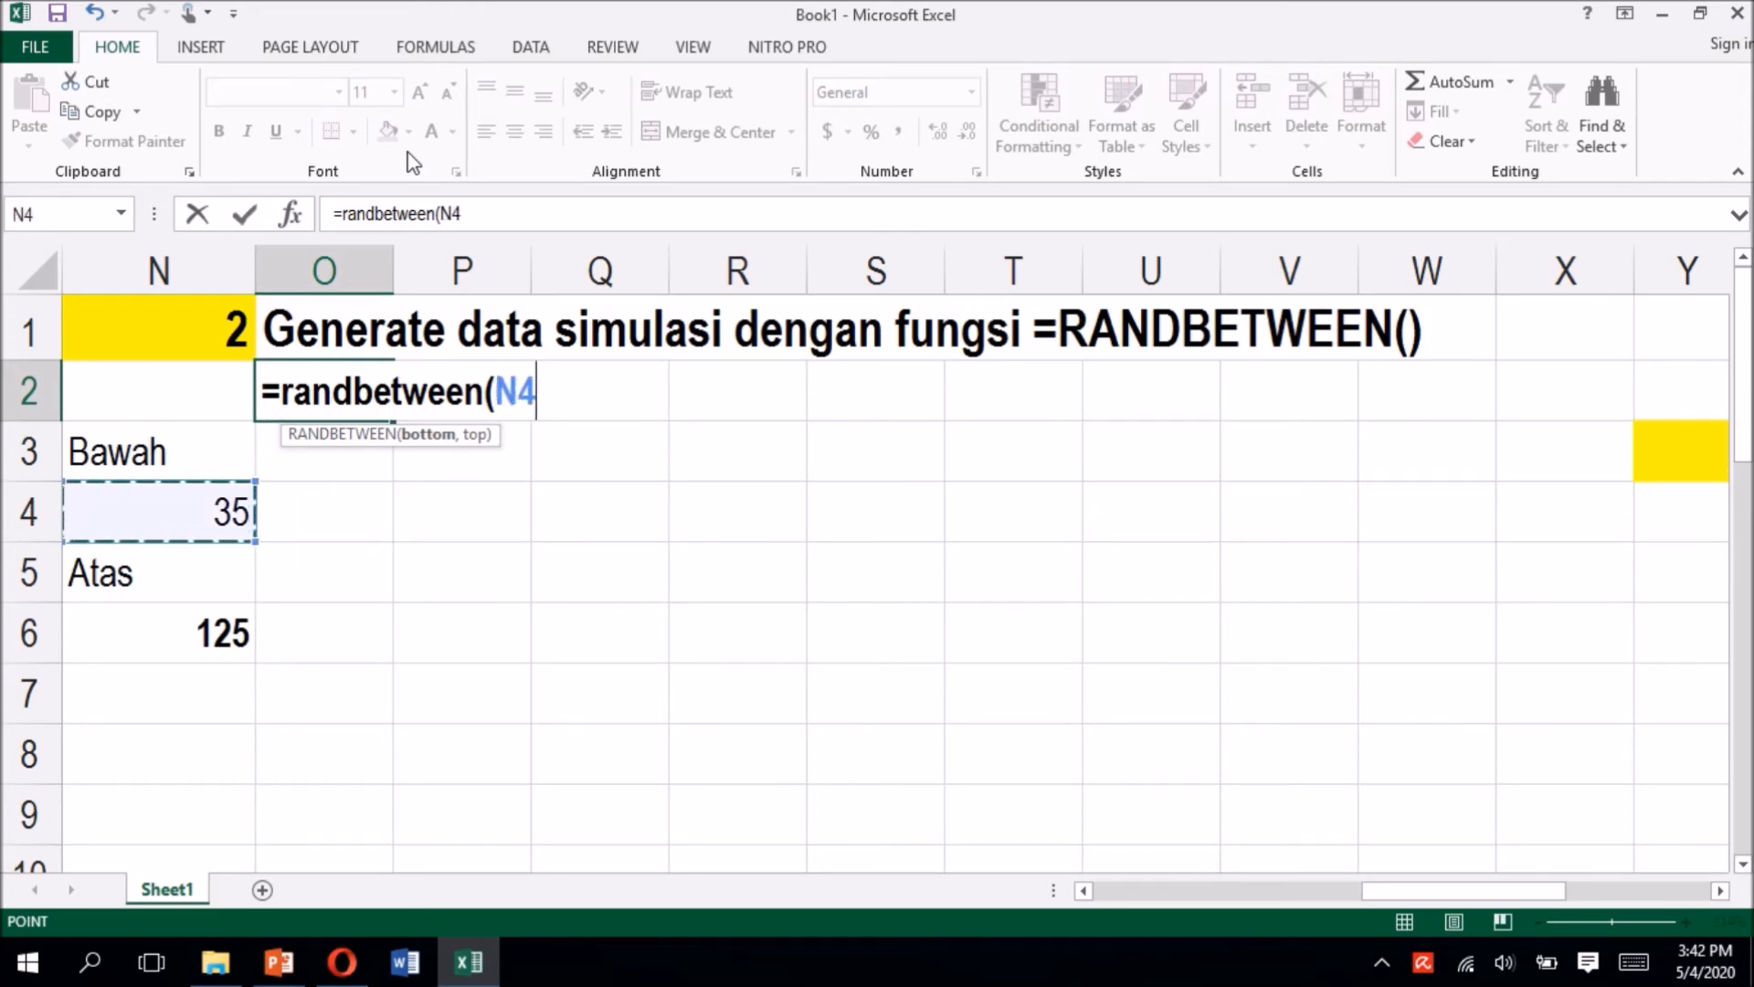
type(",")
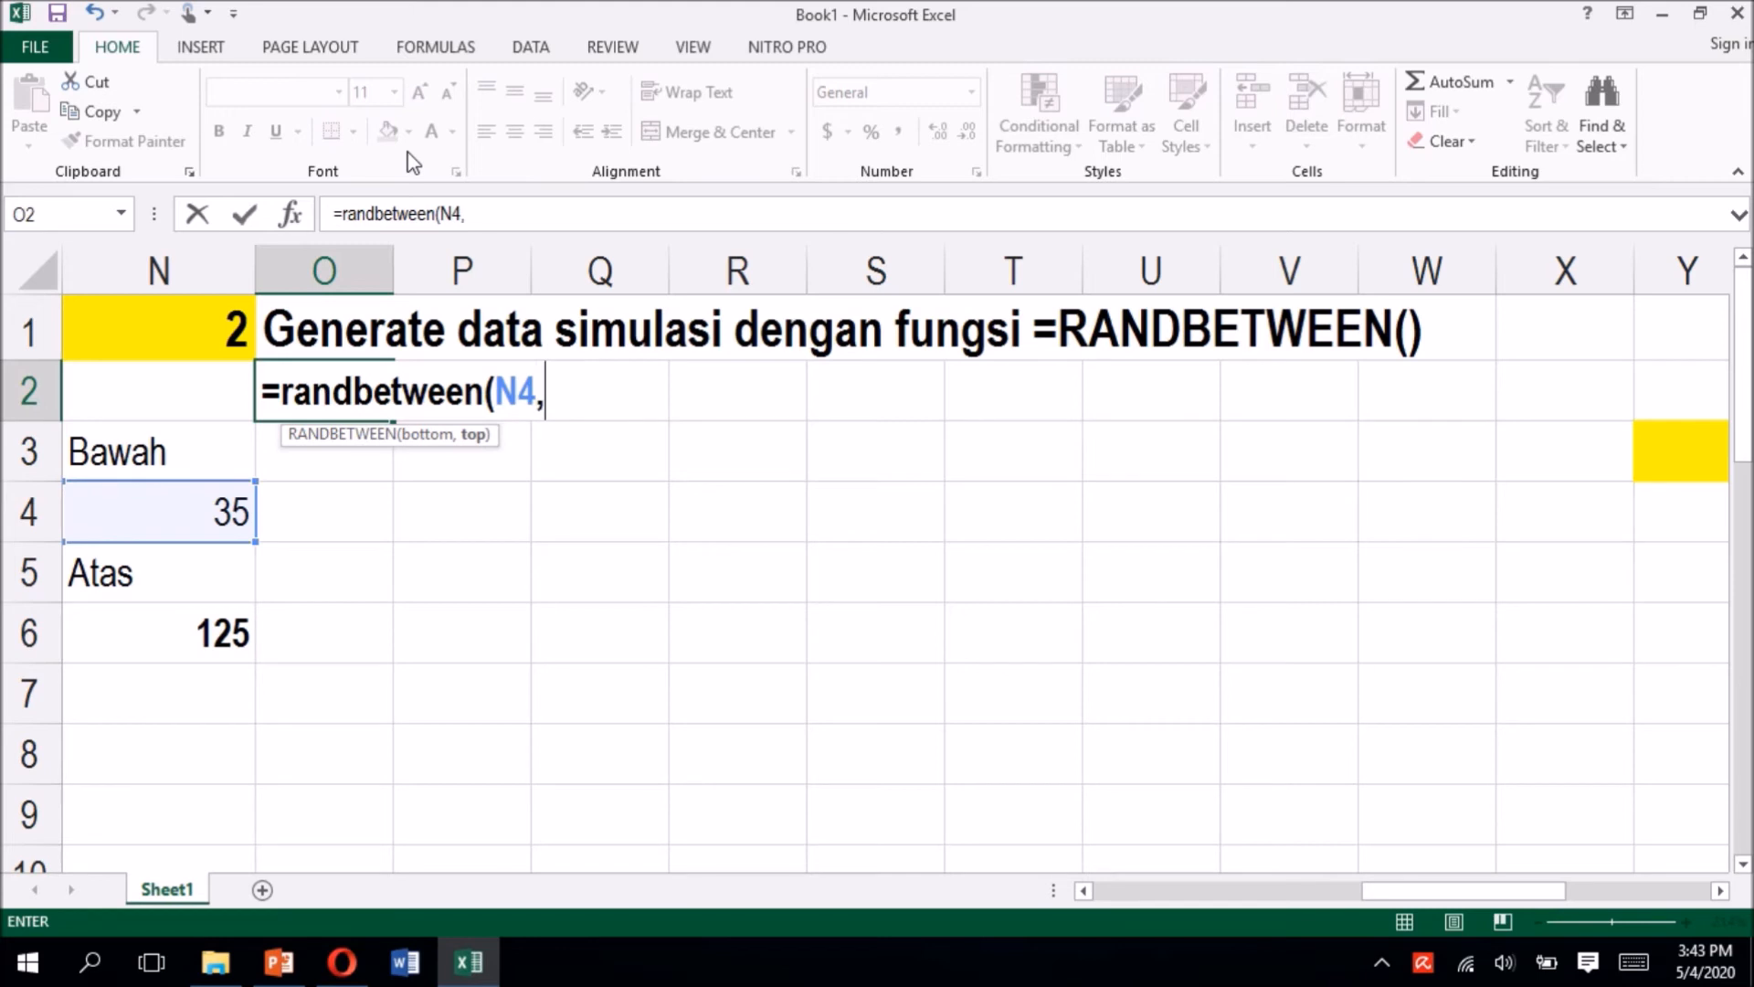
key("Down")
key("Down")
key("Down")
key("Down")
key("Left")
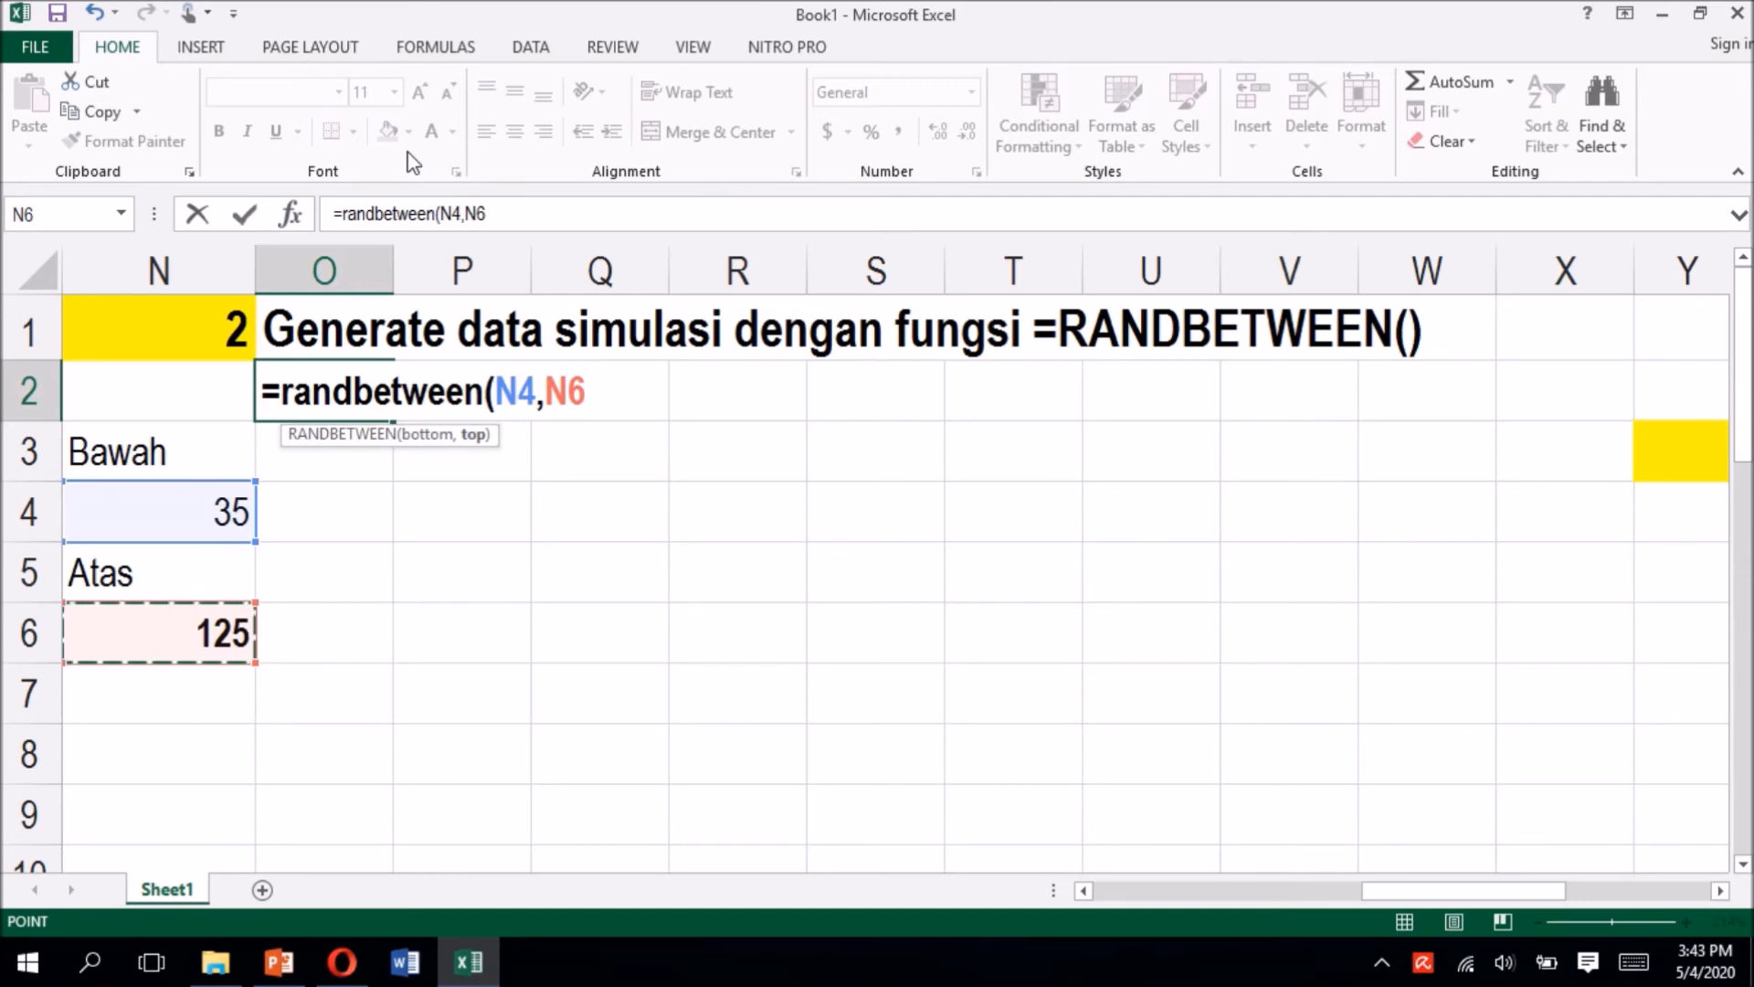
key("Return")
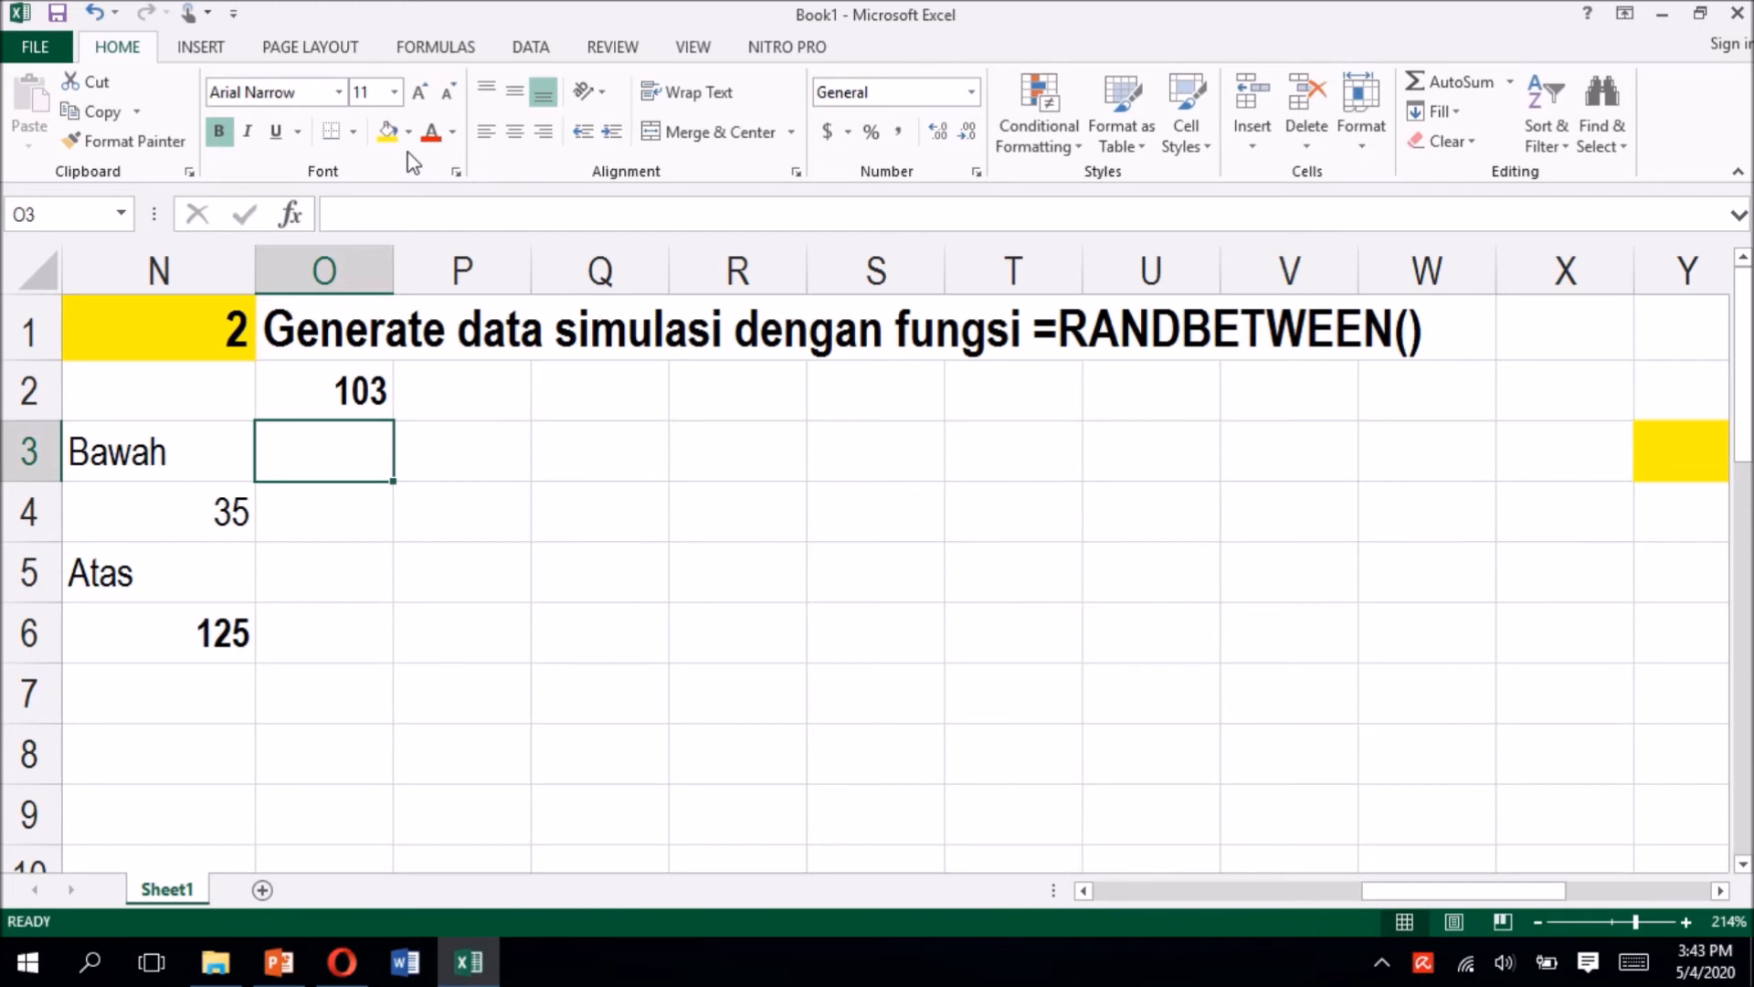
Step: Try to copy the RANDBETWEEN formula with relative references from O2 into the range O2:X4
key("Up")
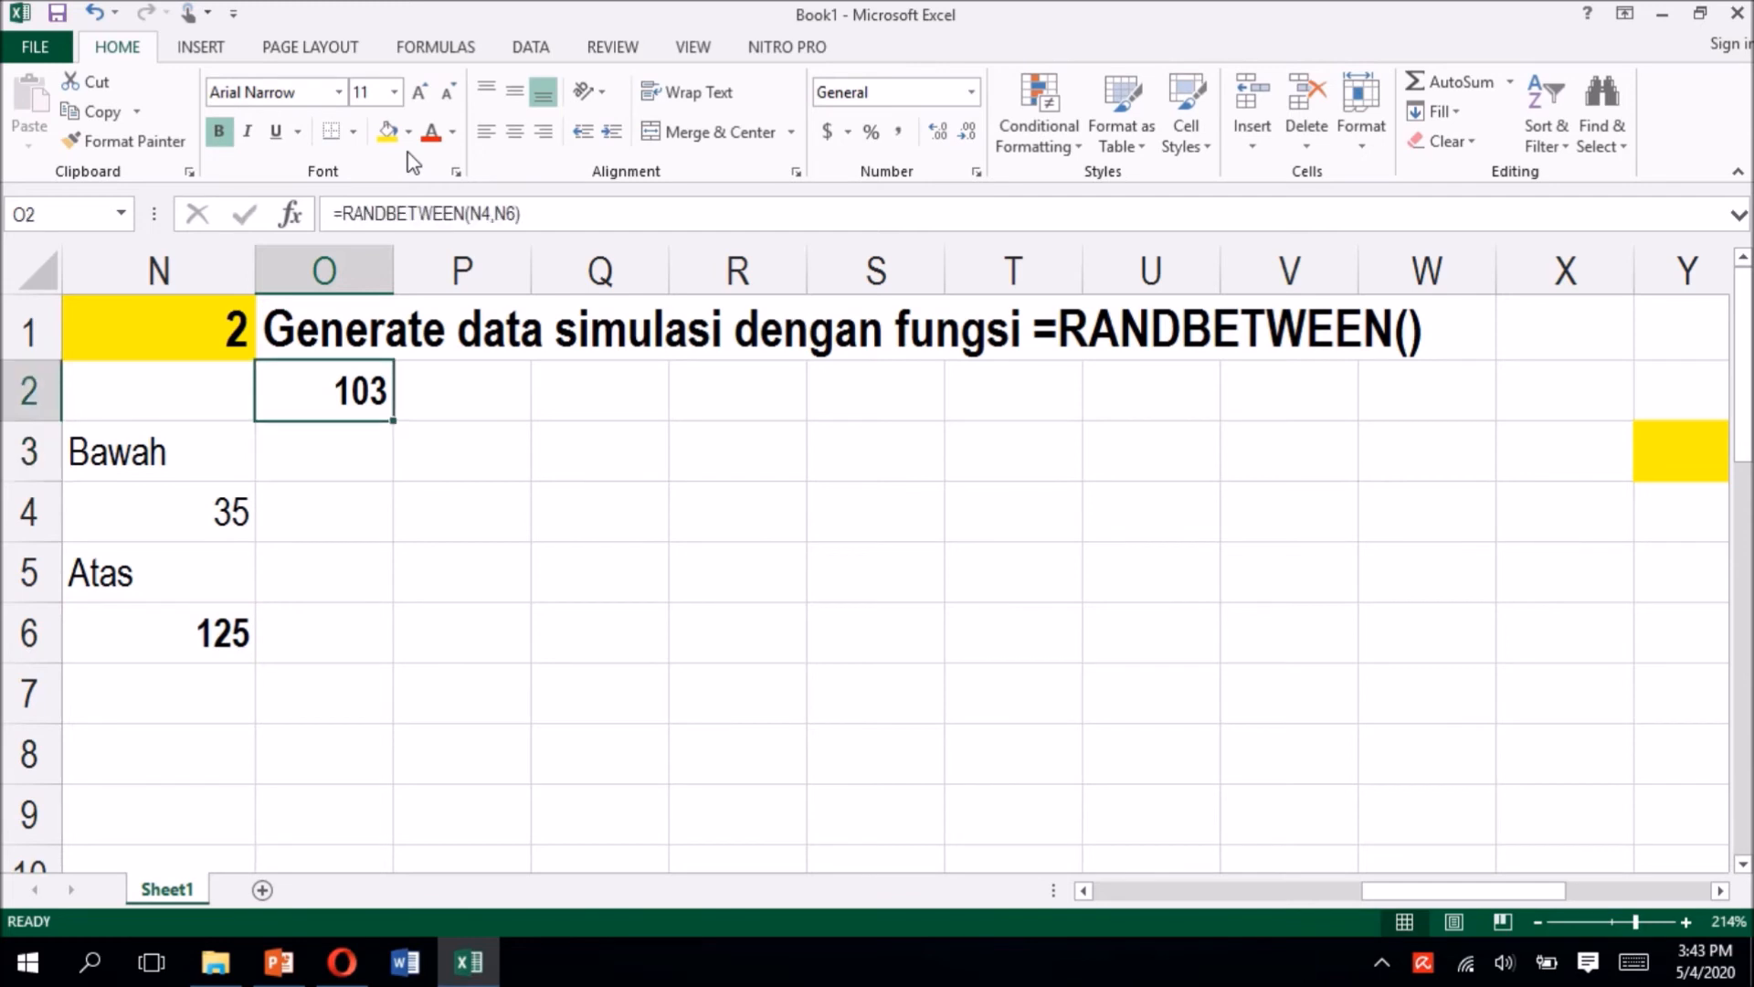
key("ctrl+c")
key("shift+Right")
key("shift+Right")
key("shift+Right")
key("shift+Right")
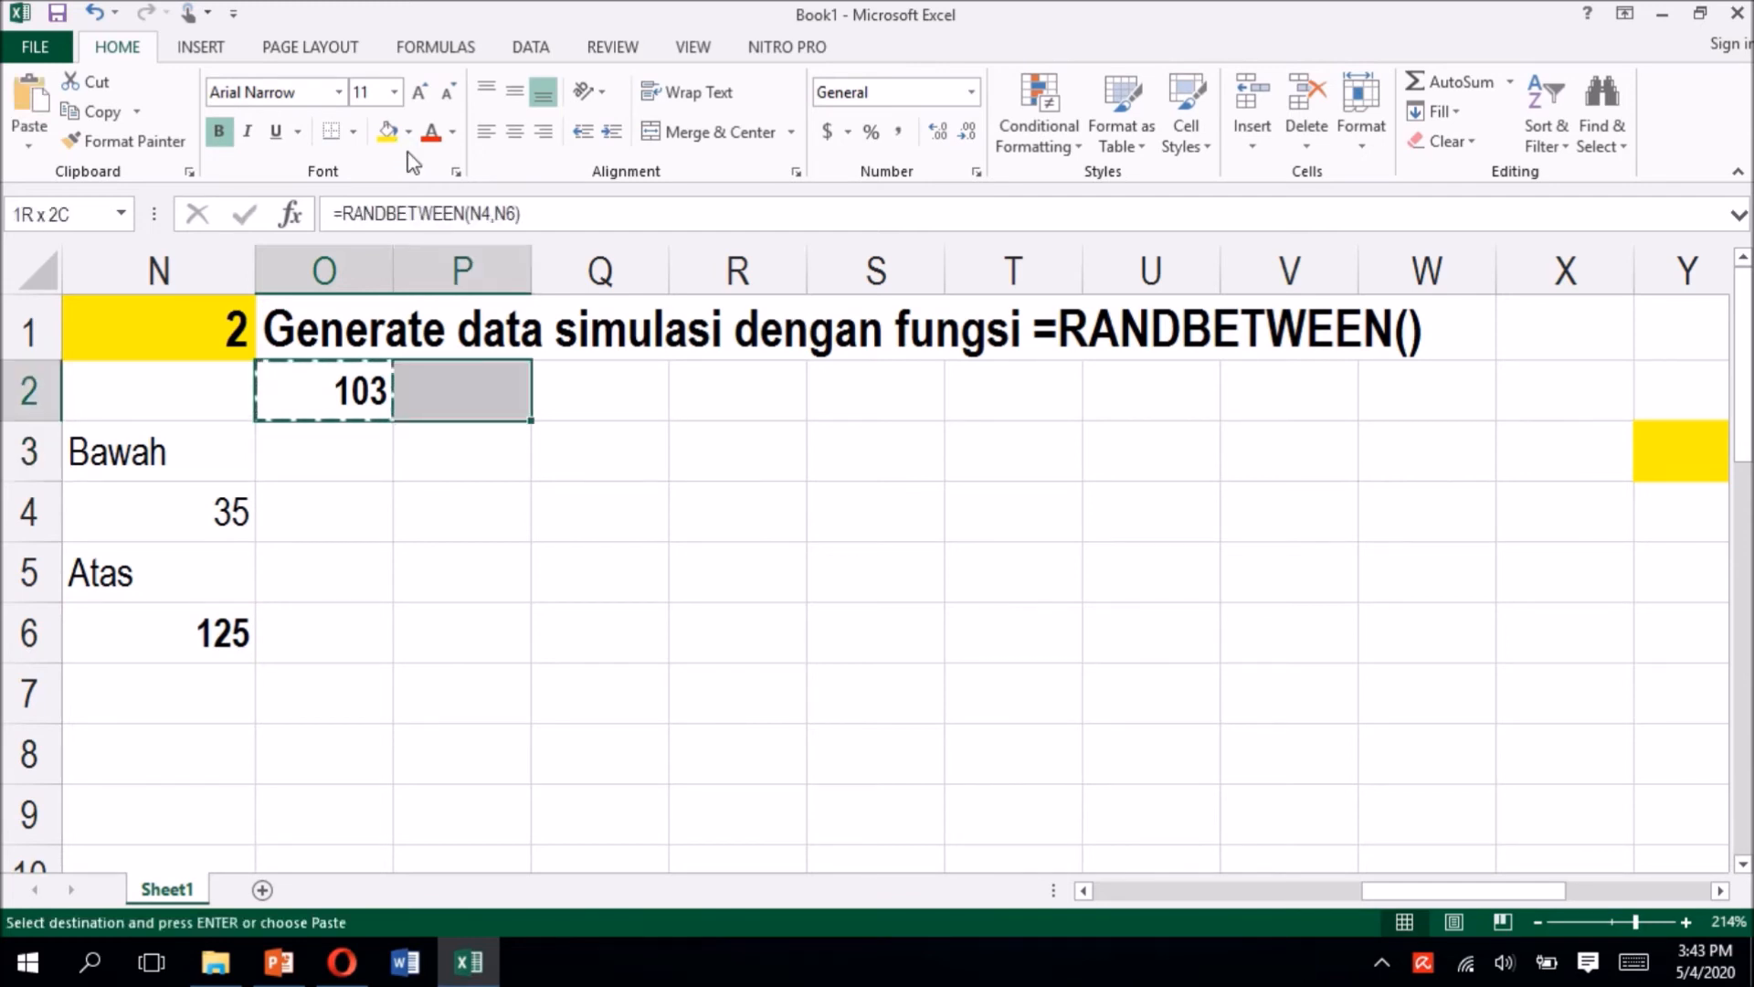
key("shift+Right")
key("shift+Right")
key("shift+Right")
key("shift+Right")
key("shift+Right")
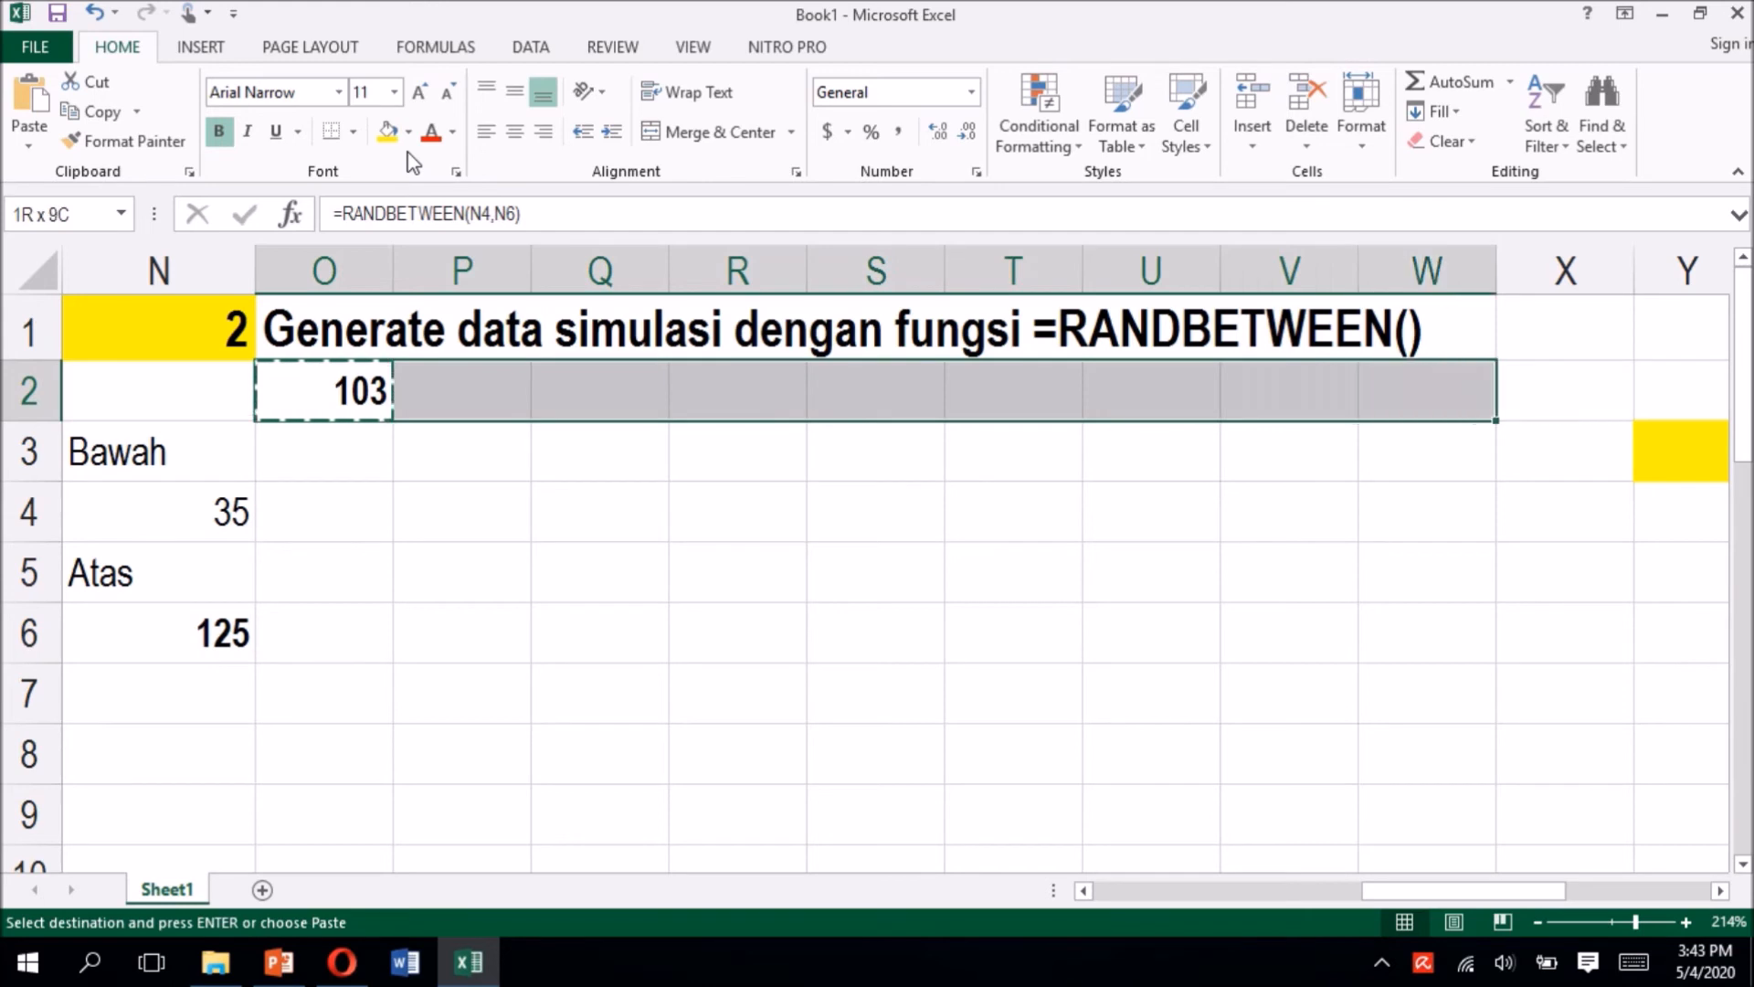
key("shift+Down")
key("shift+Down")
key("ctrl+v")
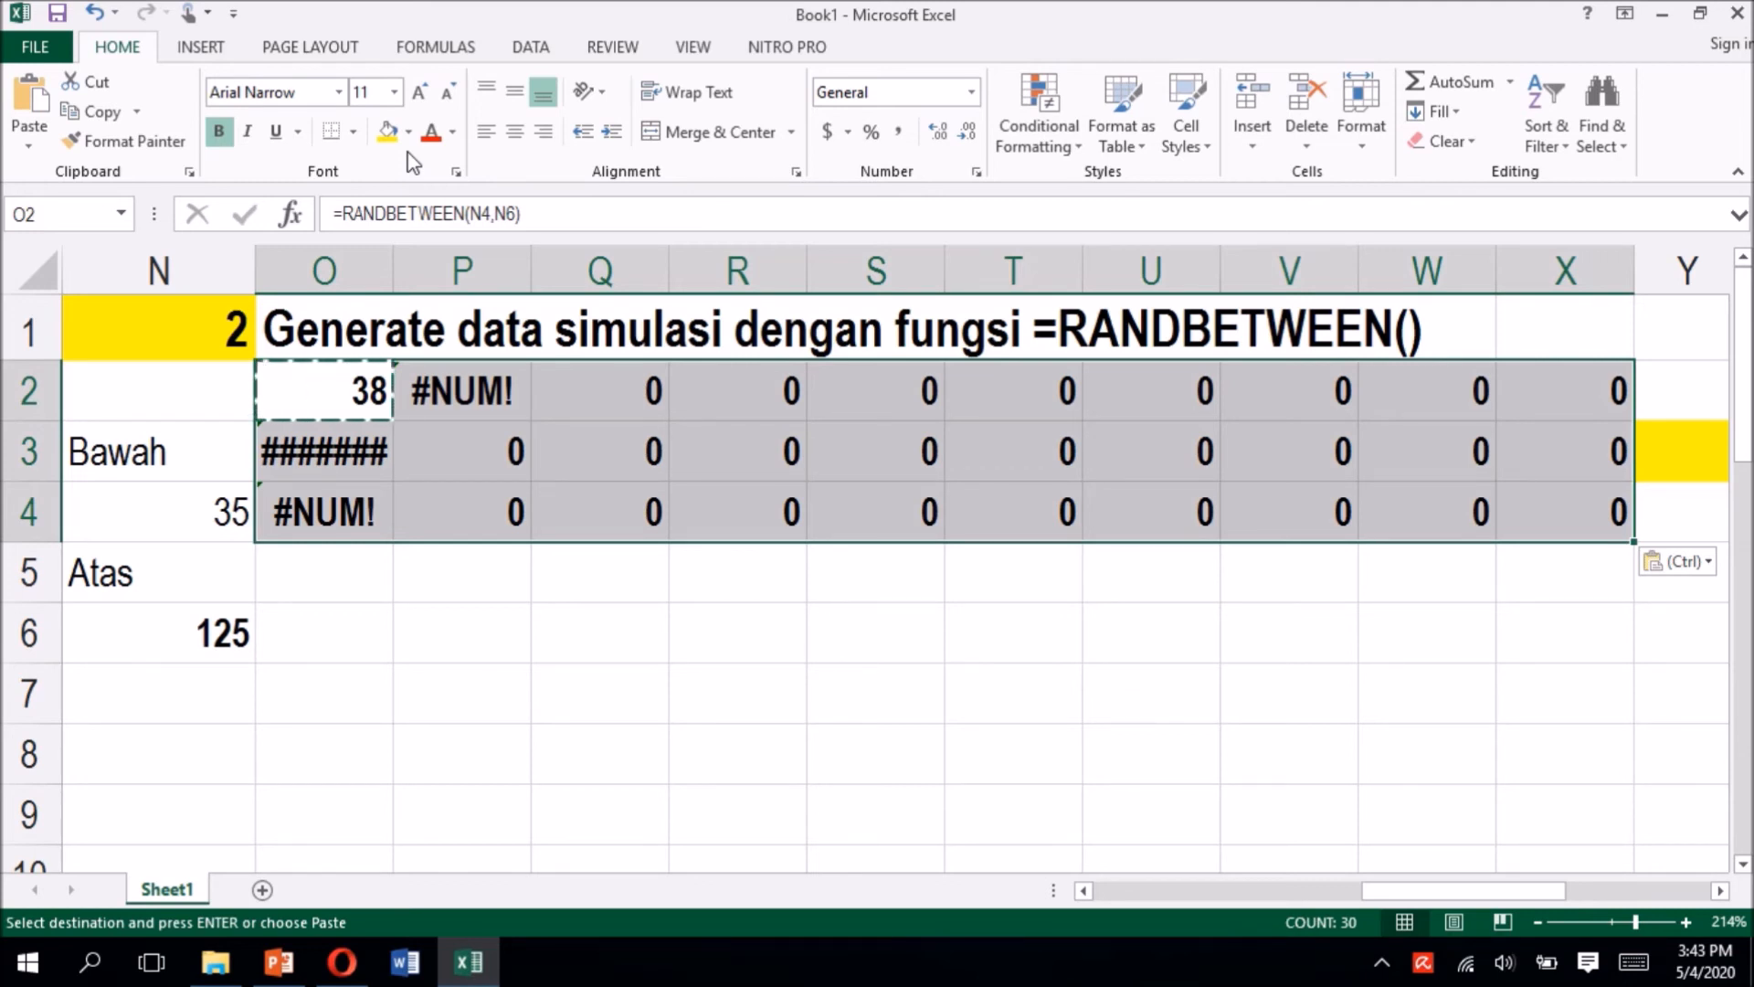
Step: Make both cell references in the O2 formula absolute, giving =RANDBETWEEN($N$4,$N$6)
key("Down")
key("Up")
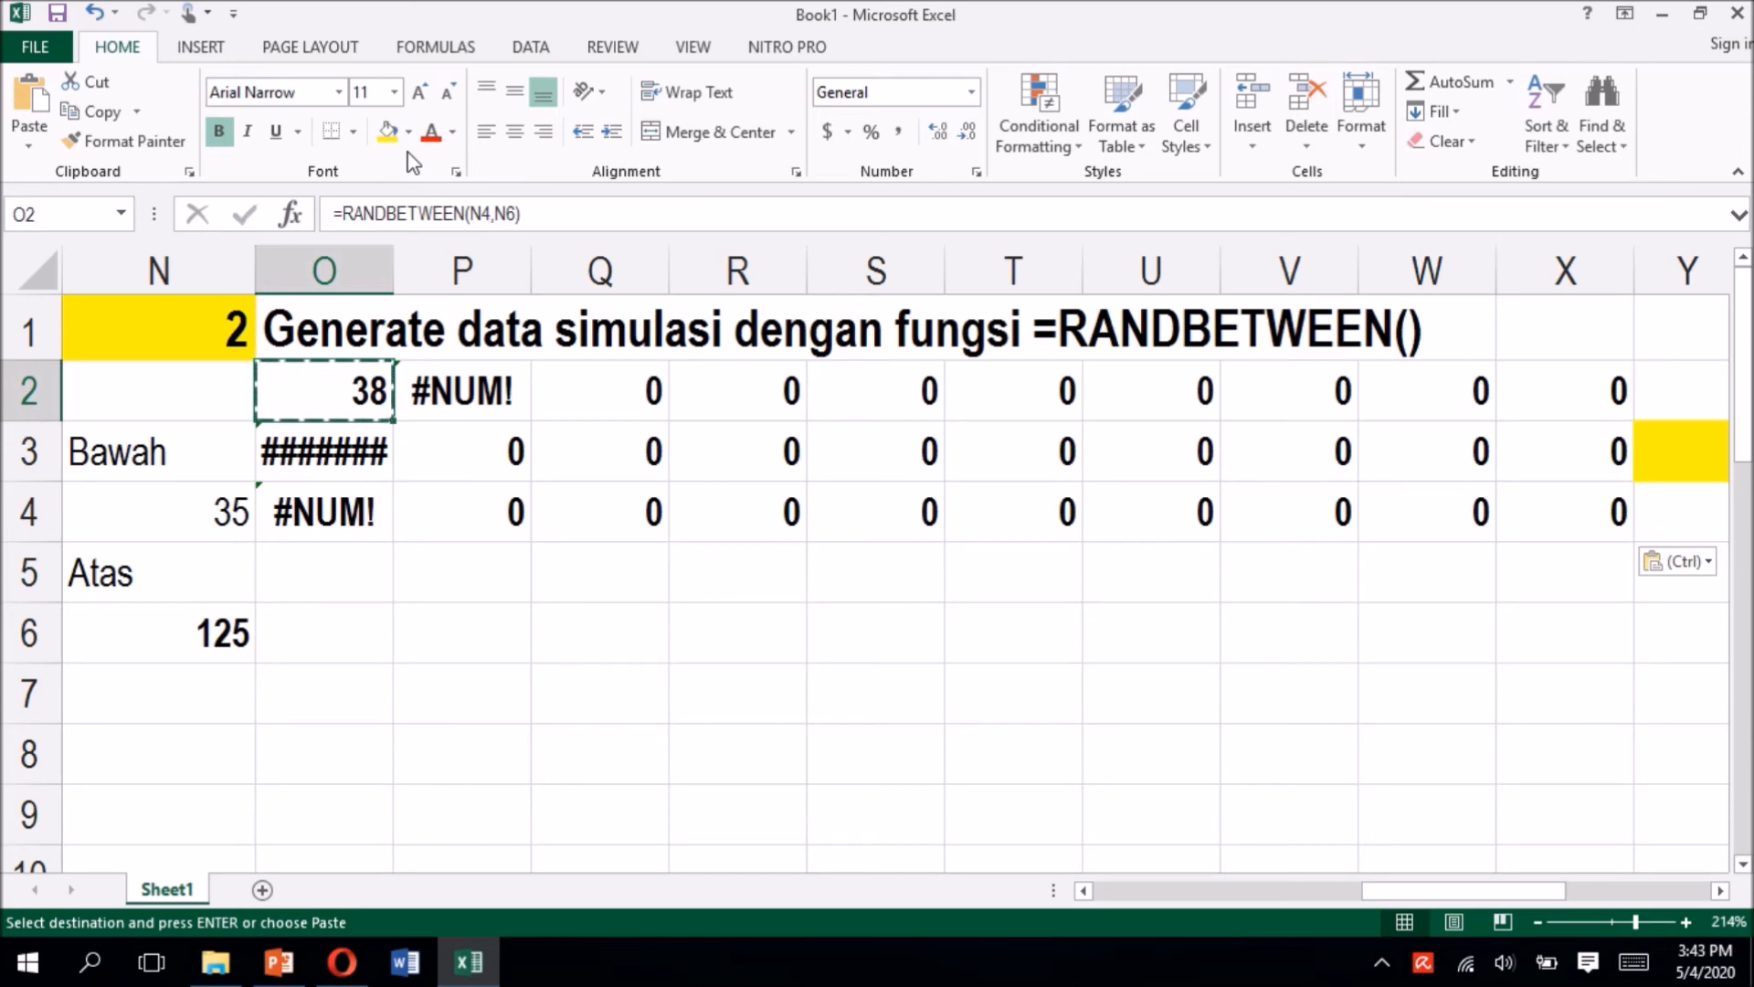
key("Right")
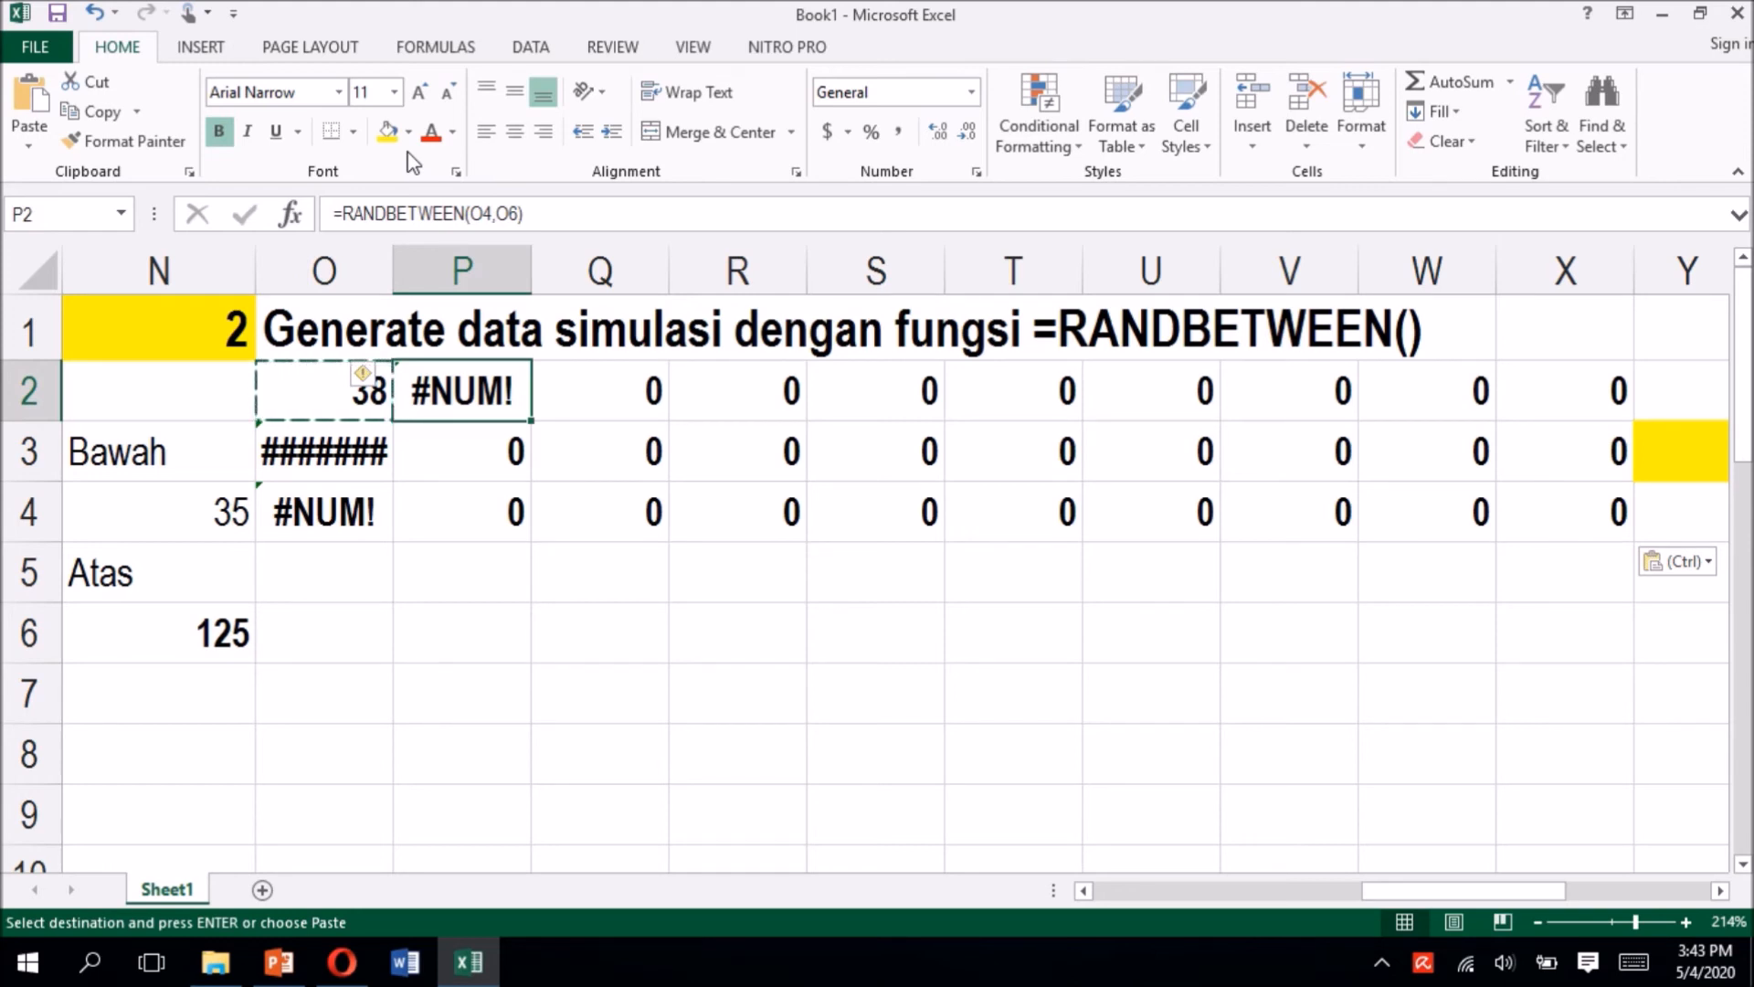
key("Right")
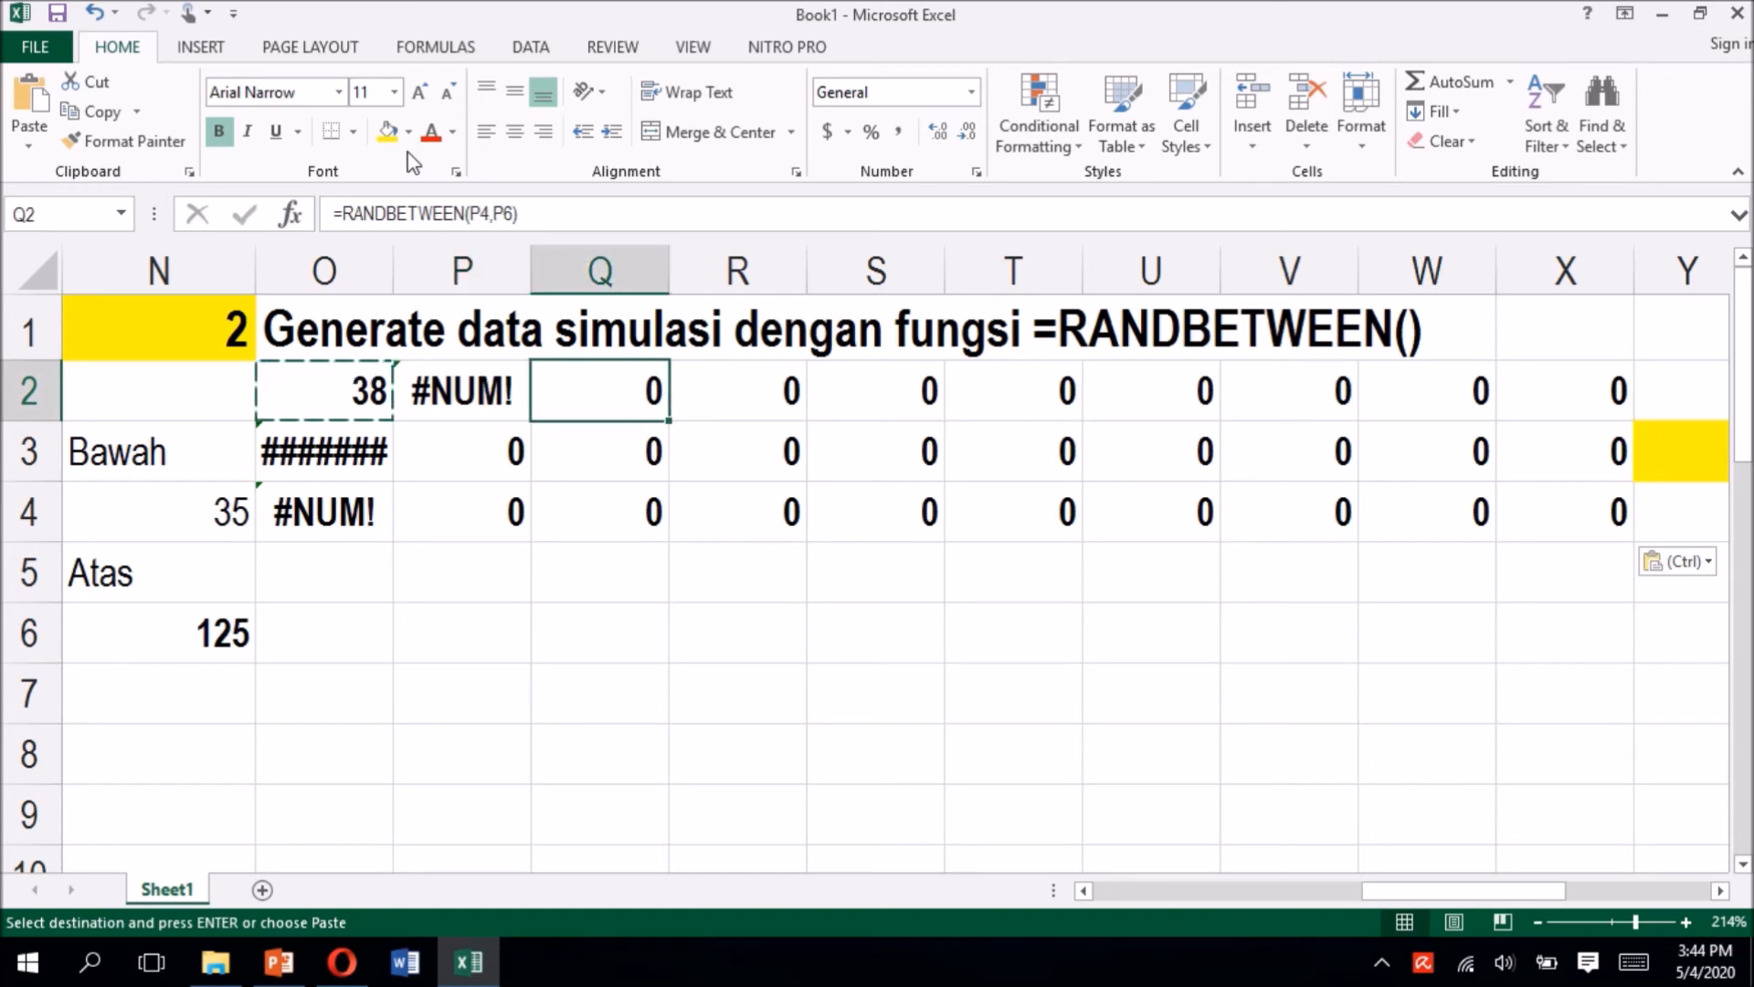
key("Left")
key("Left")
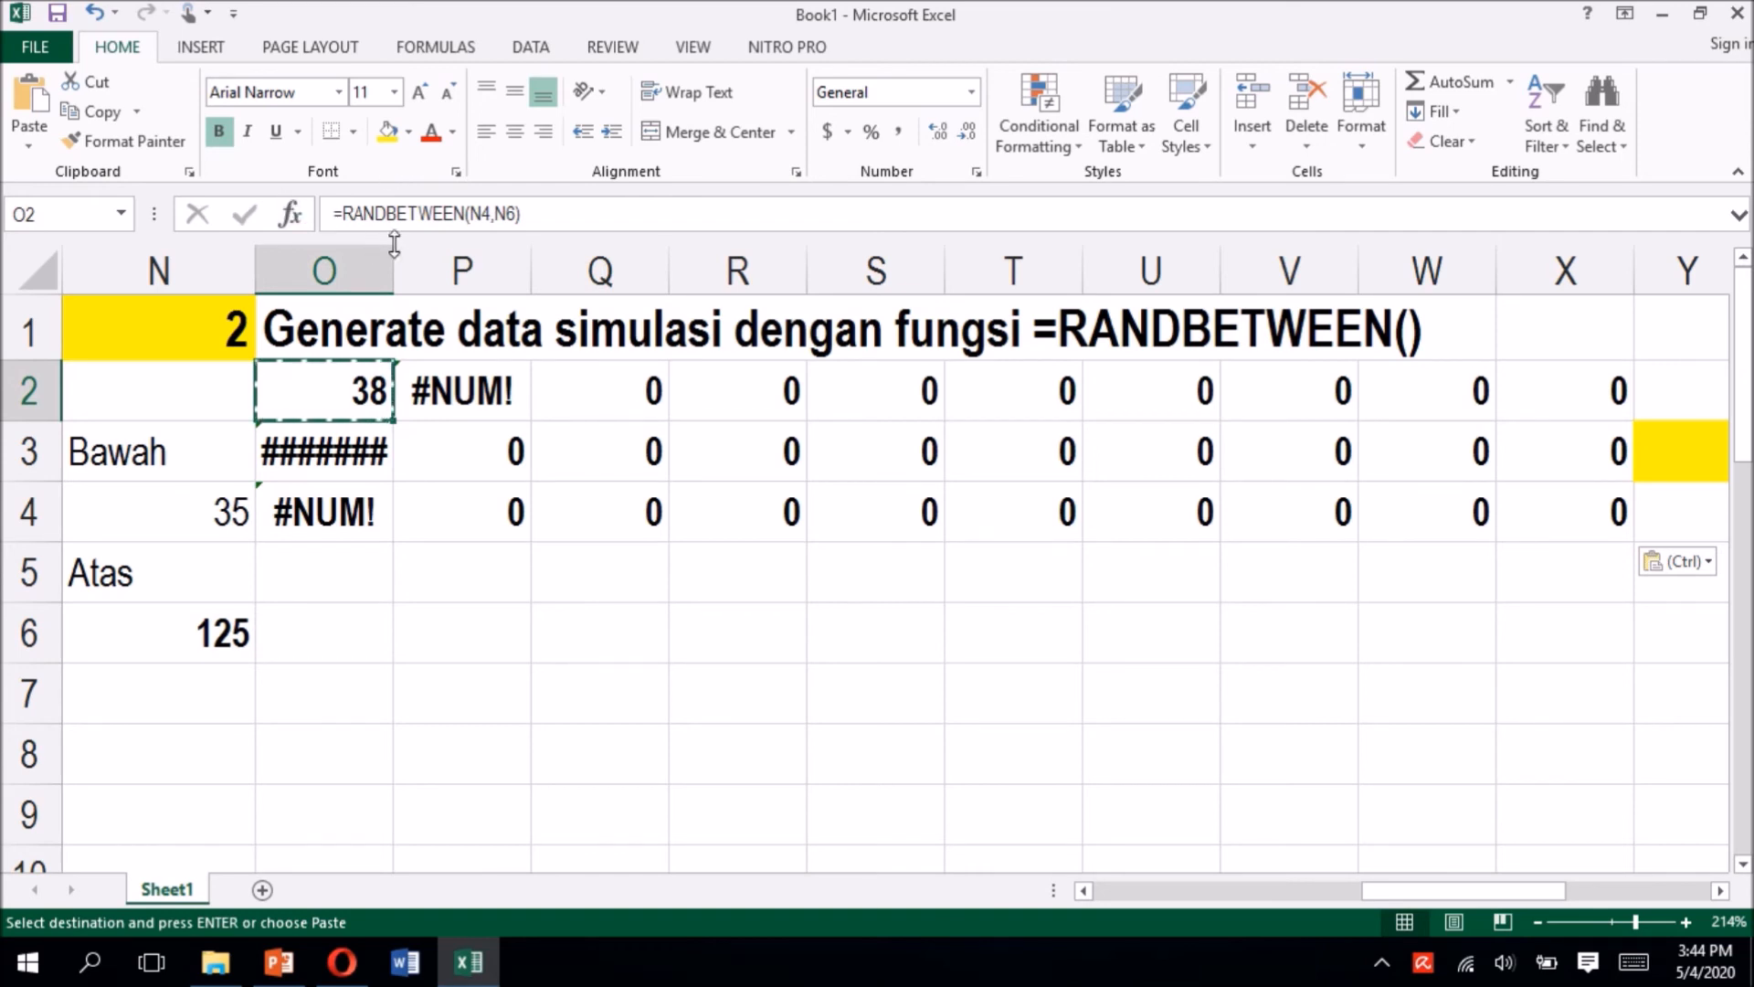
left_click(479, 215)
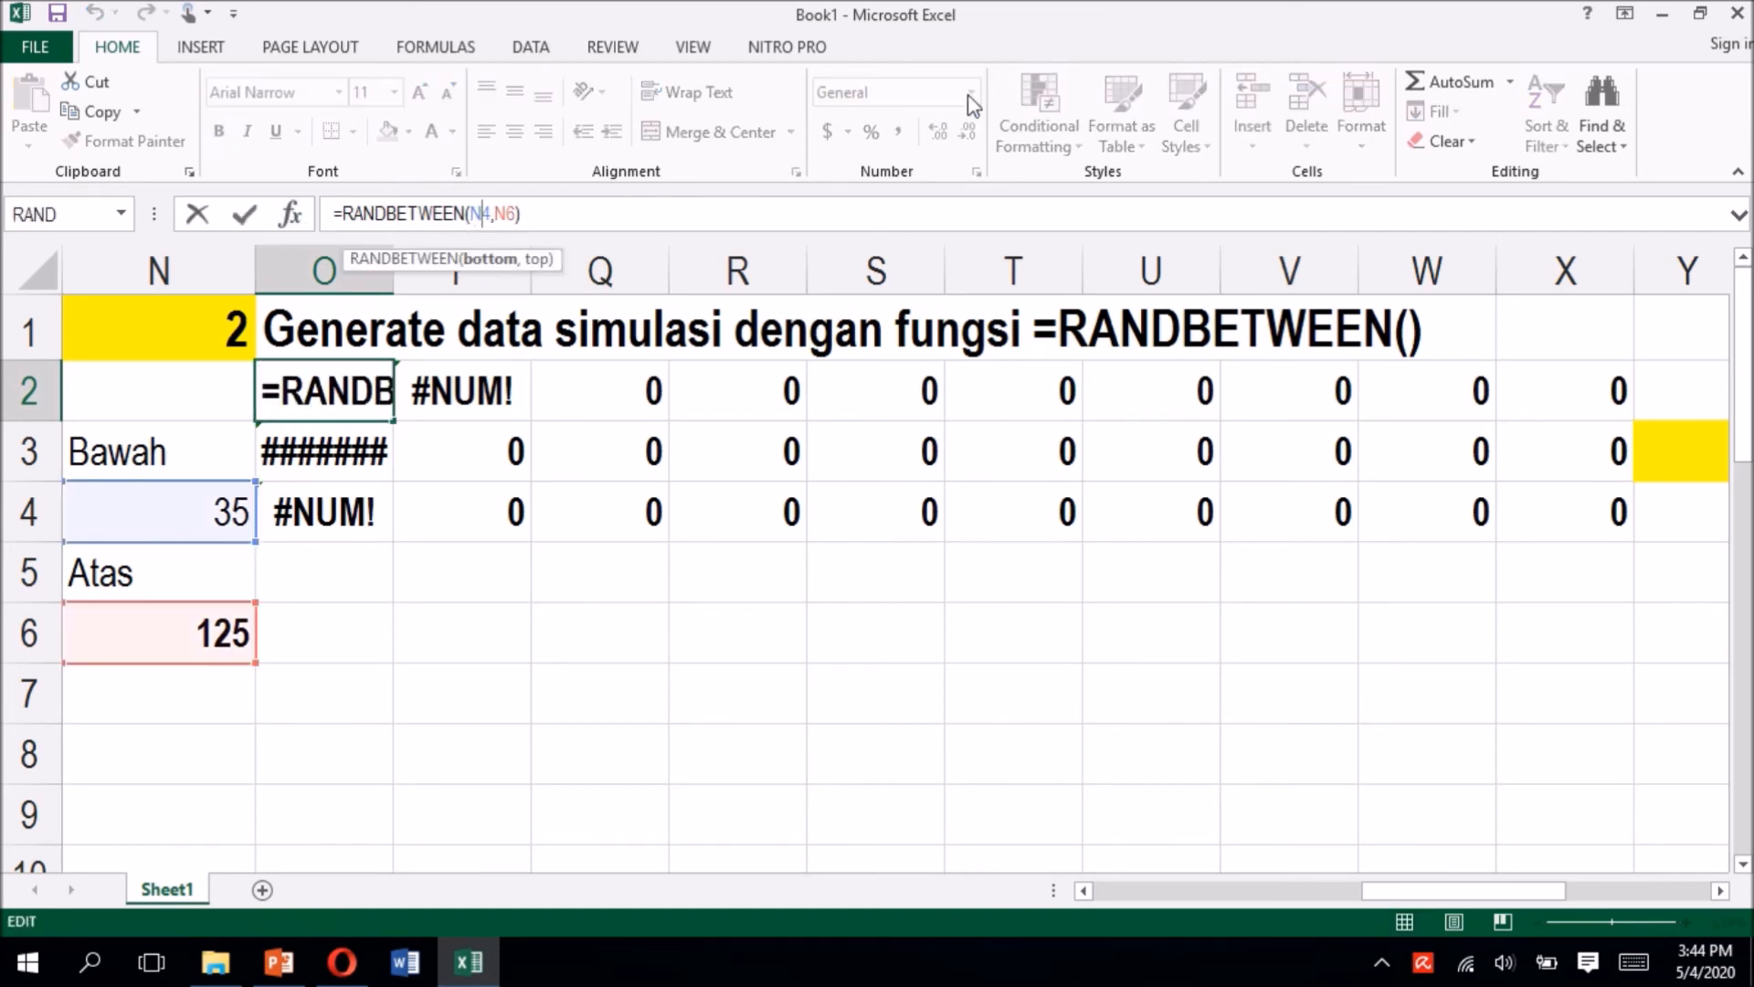
double_click(479, 215)
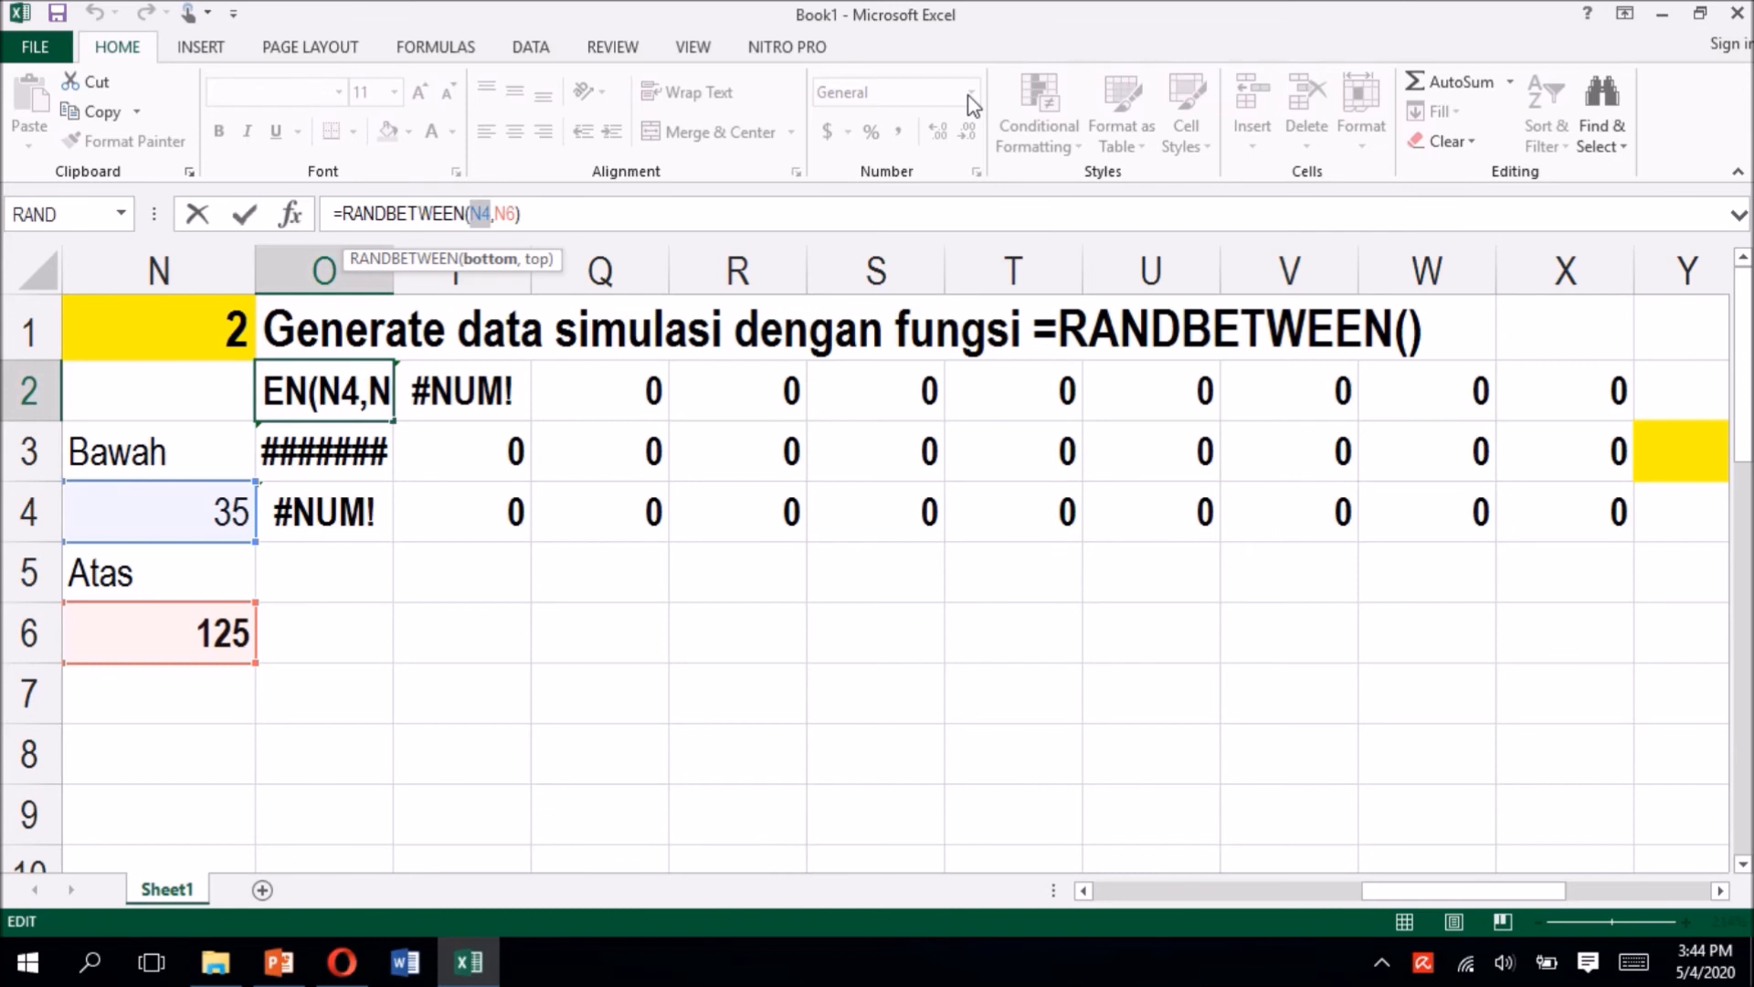
key("F4")
key("Right")
key("Right")
key("shift+Right")
key("shift+Right")
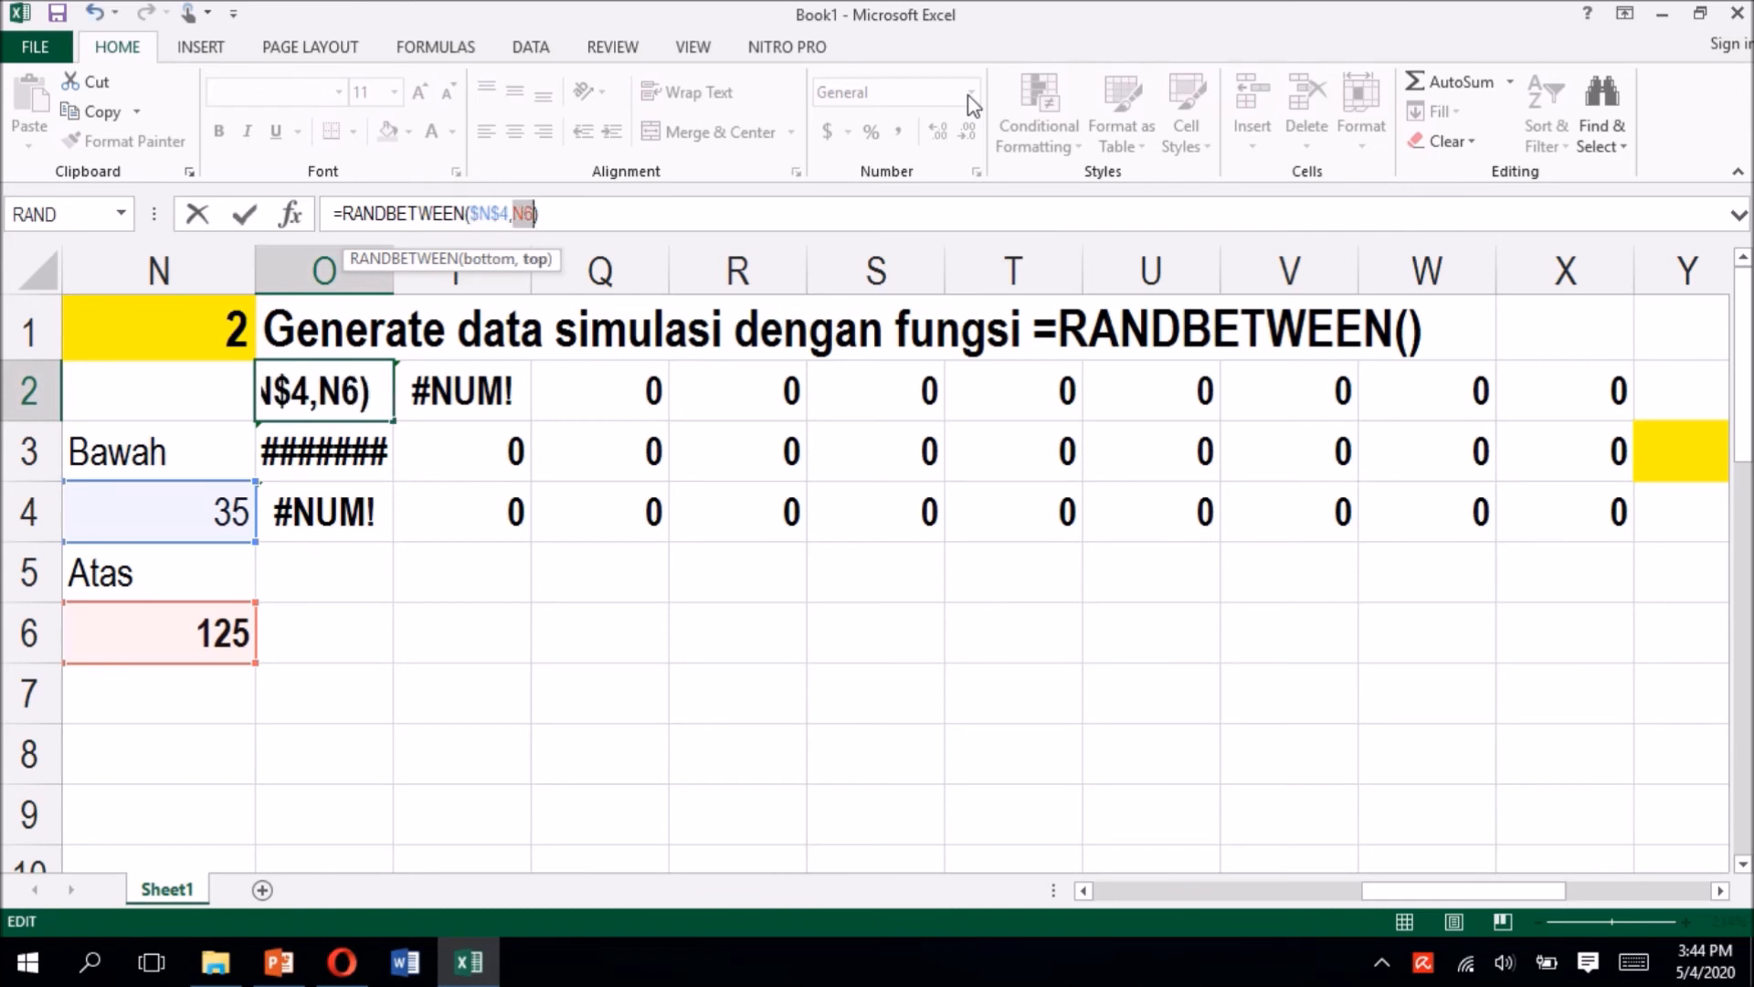
key("F4")
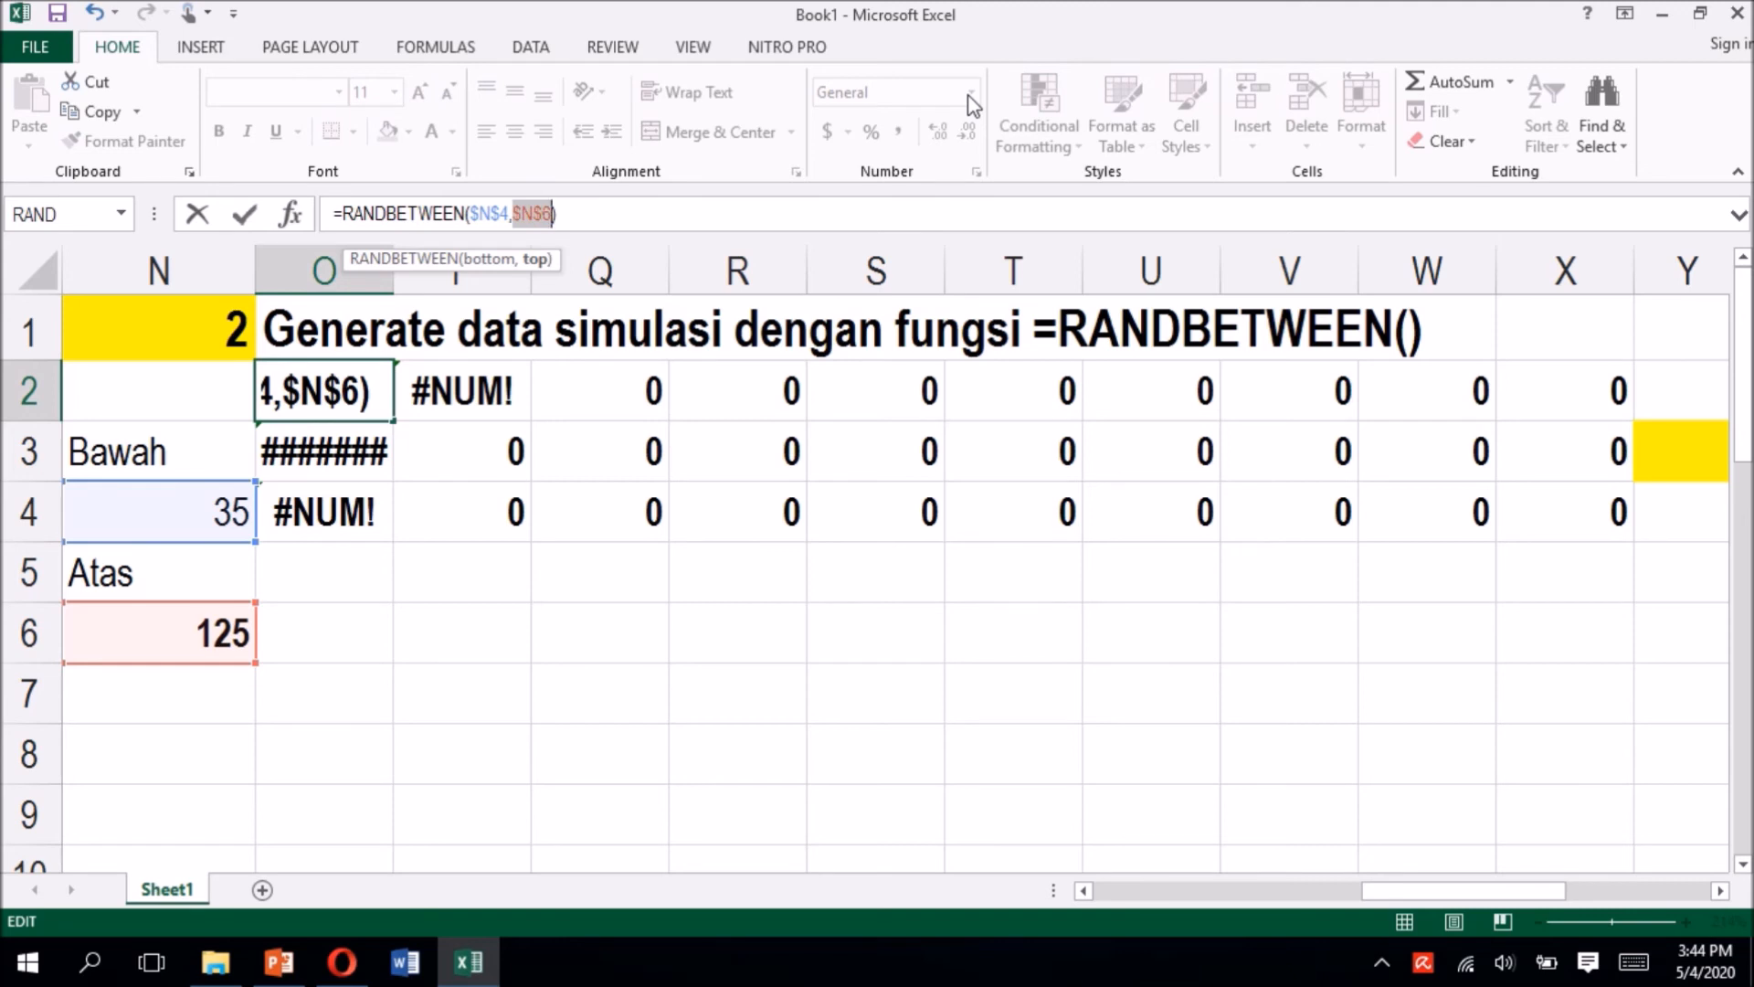
key("Return")
Step: Copy the RANDBETWEEN formula with absolute references from O2 over the range O2:X4
key("Up")
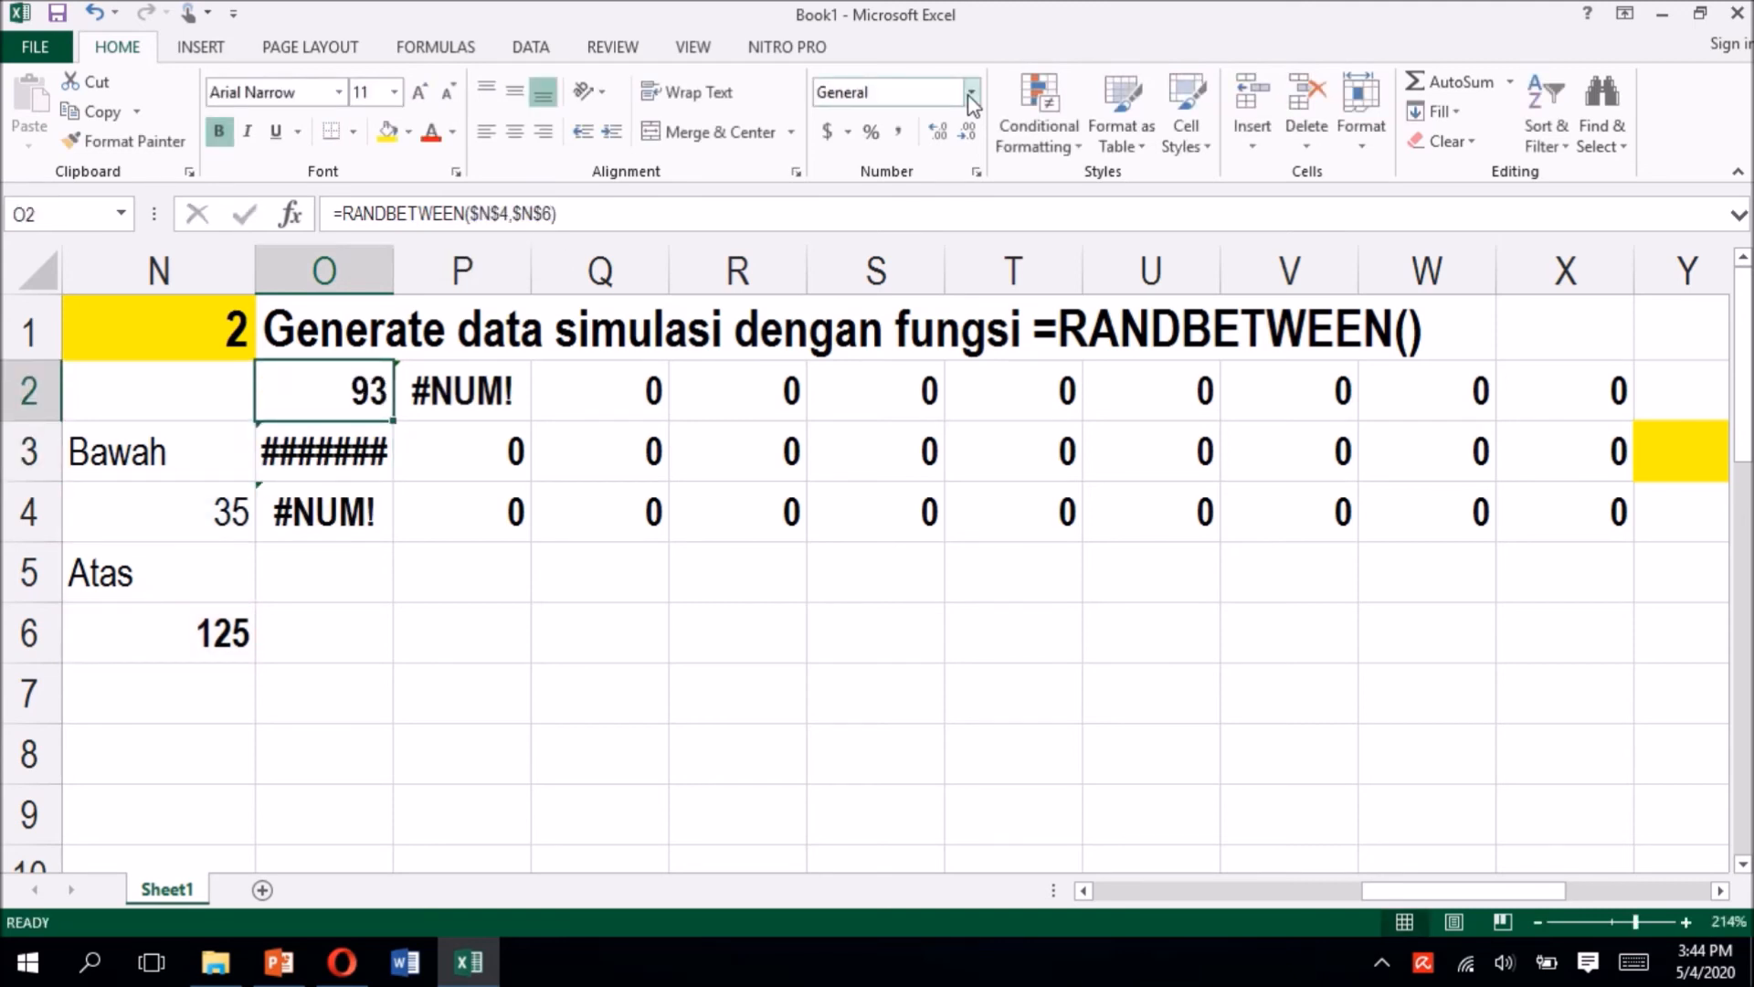
key("ctrl+c")
key("shift+Down")
key("shift+Down")
key("shift+Right")
key("shift+Right")
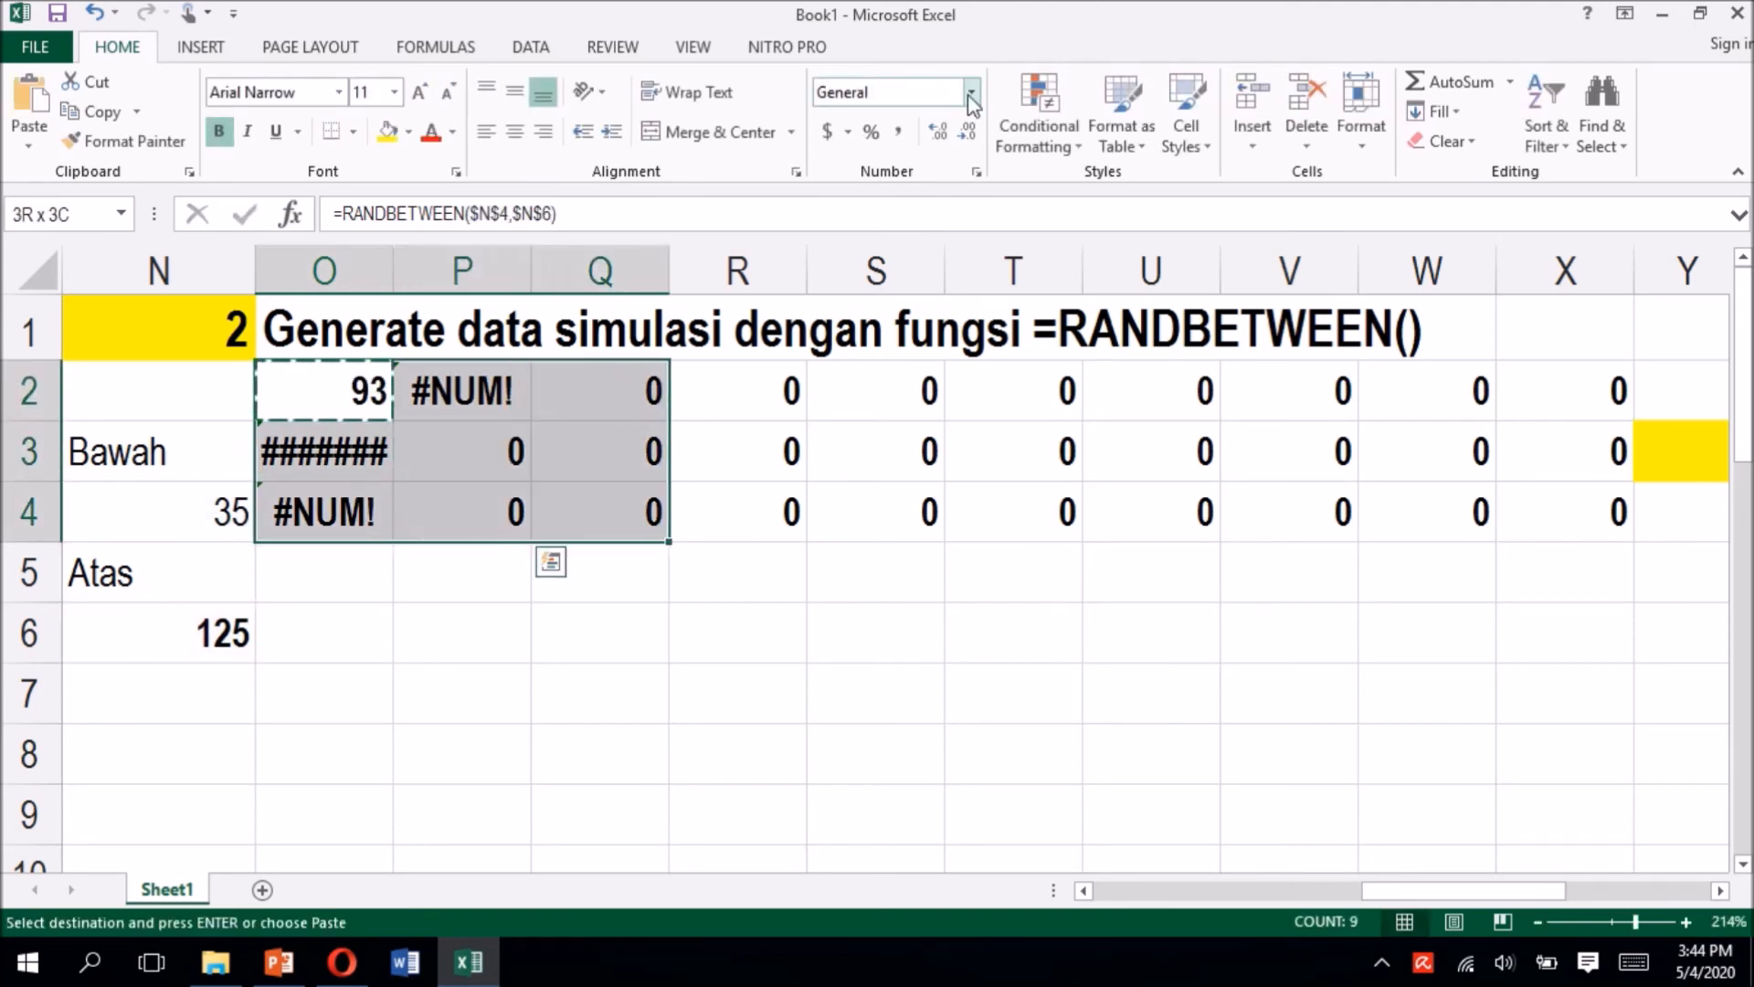
key("shift+Right")
key("shift+Right")
key("shift+Right")
key("shift+Right")
key("shift+Right")
key("shift+Right")
key("shift+Right")
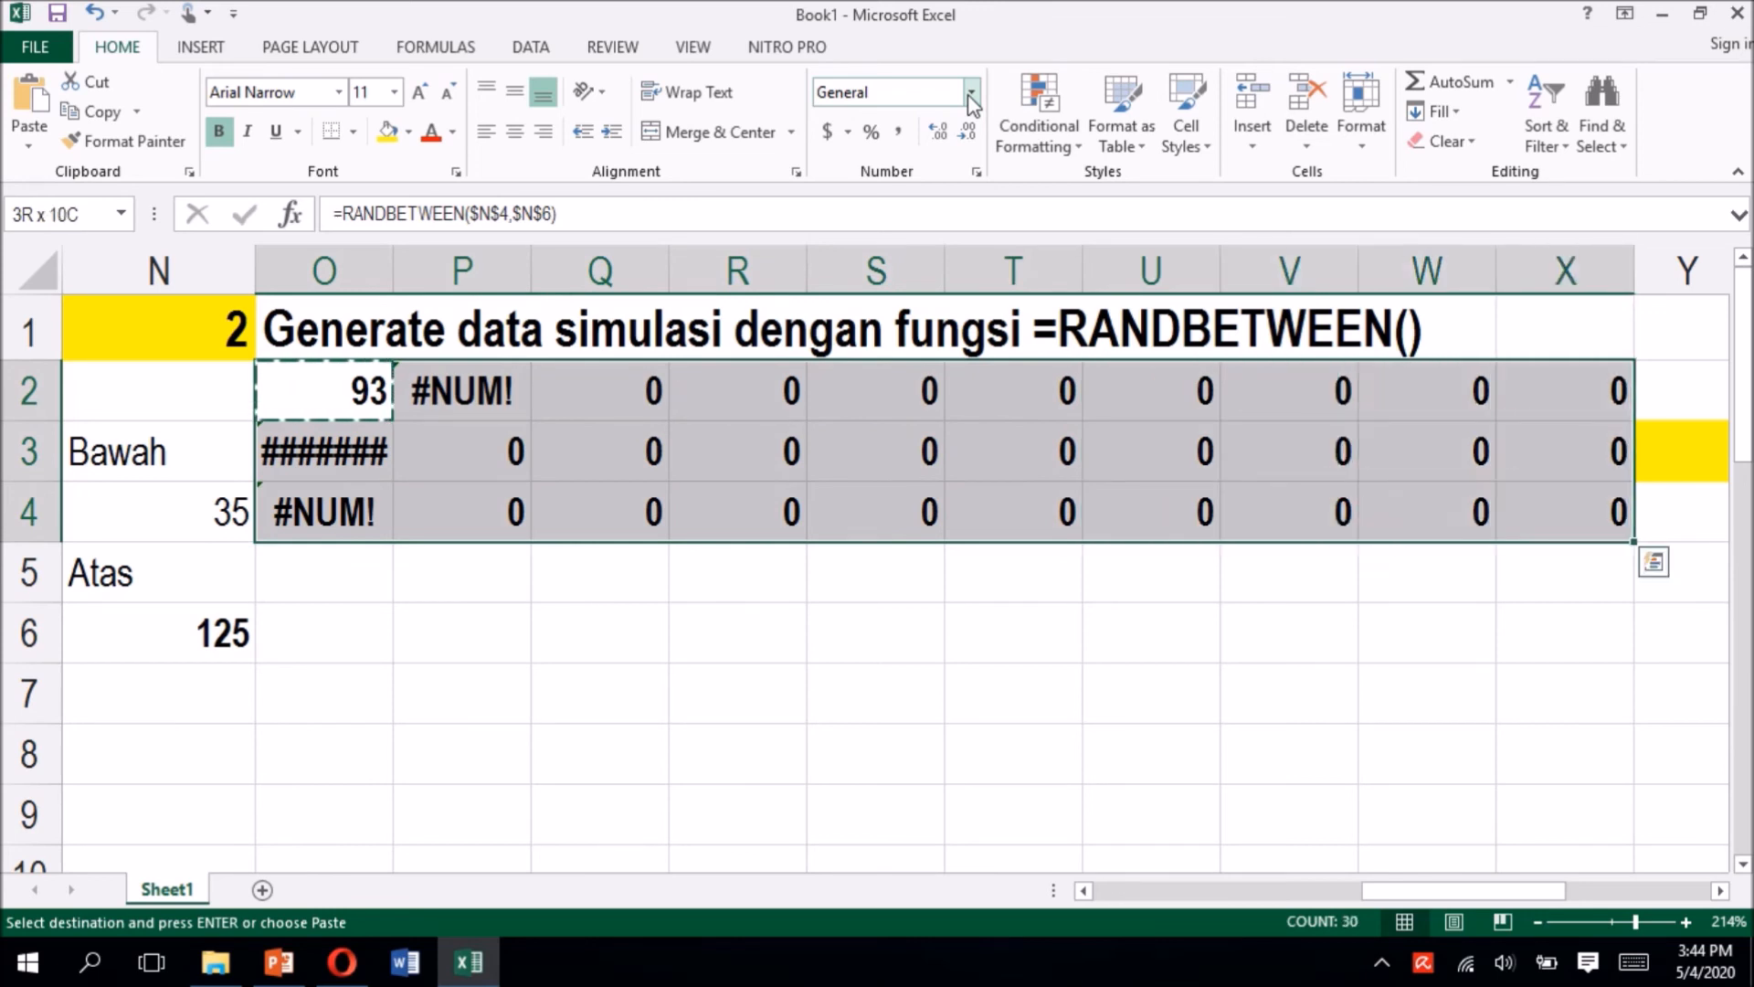
key("ctrl+v")
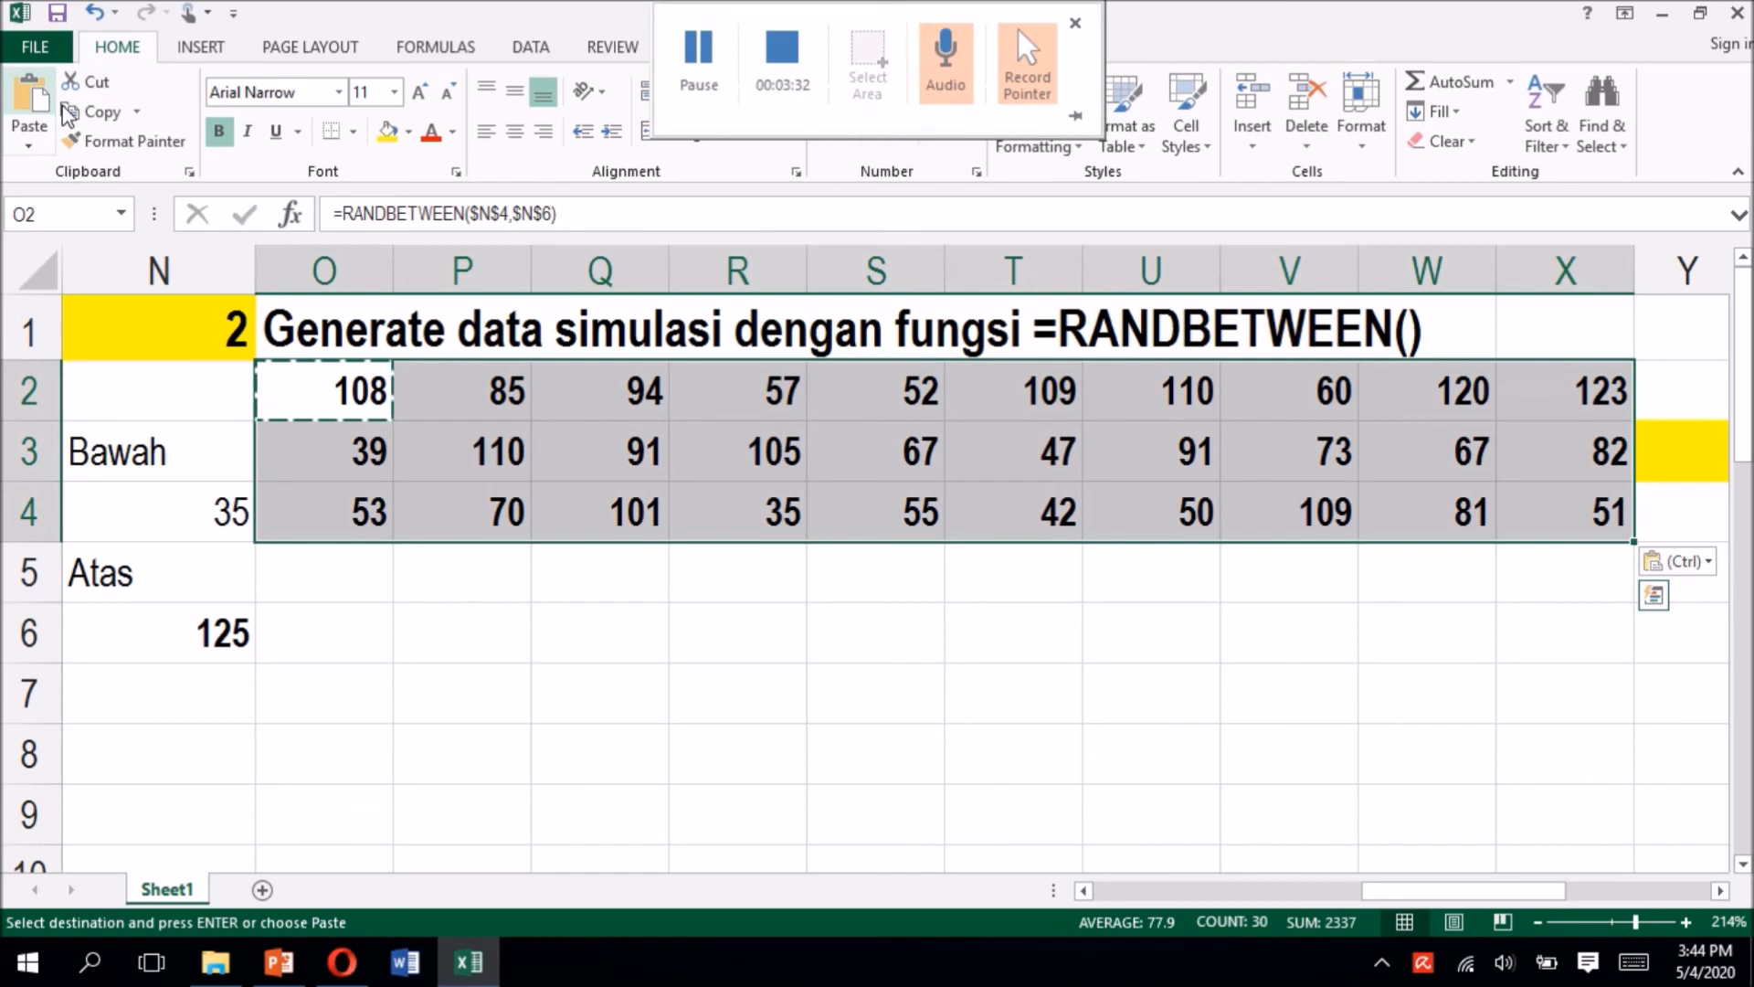
Step: Copy the random numbers in O2:X4 and paste them as values only, starting at cell O6
left_click(92, 113)
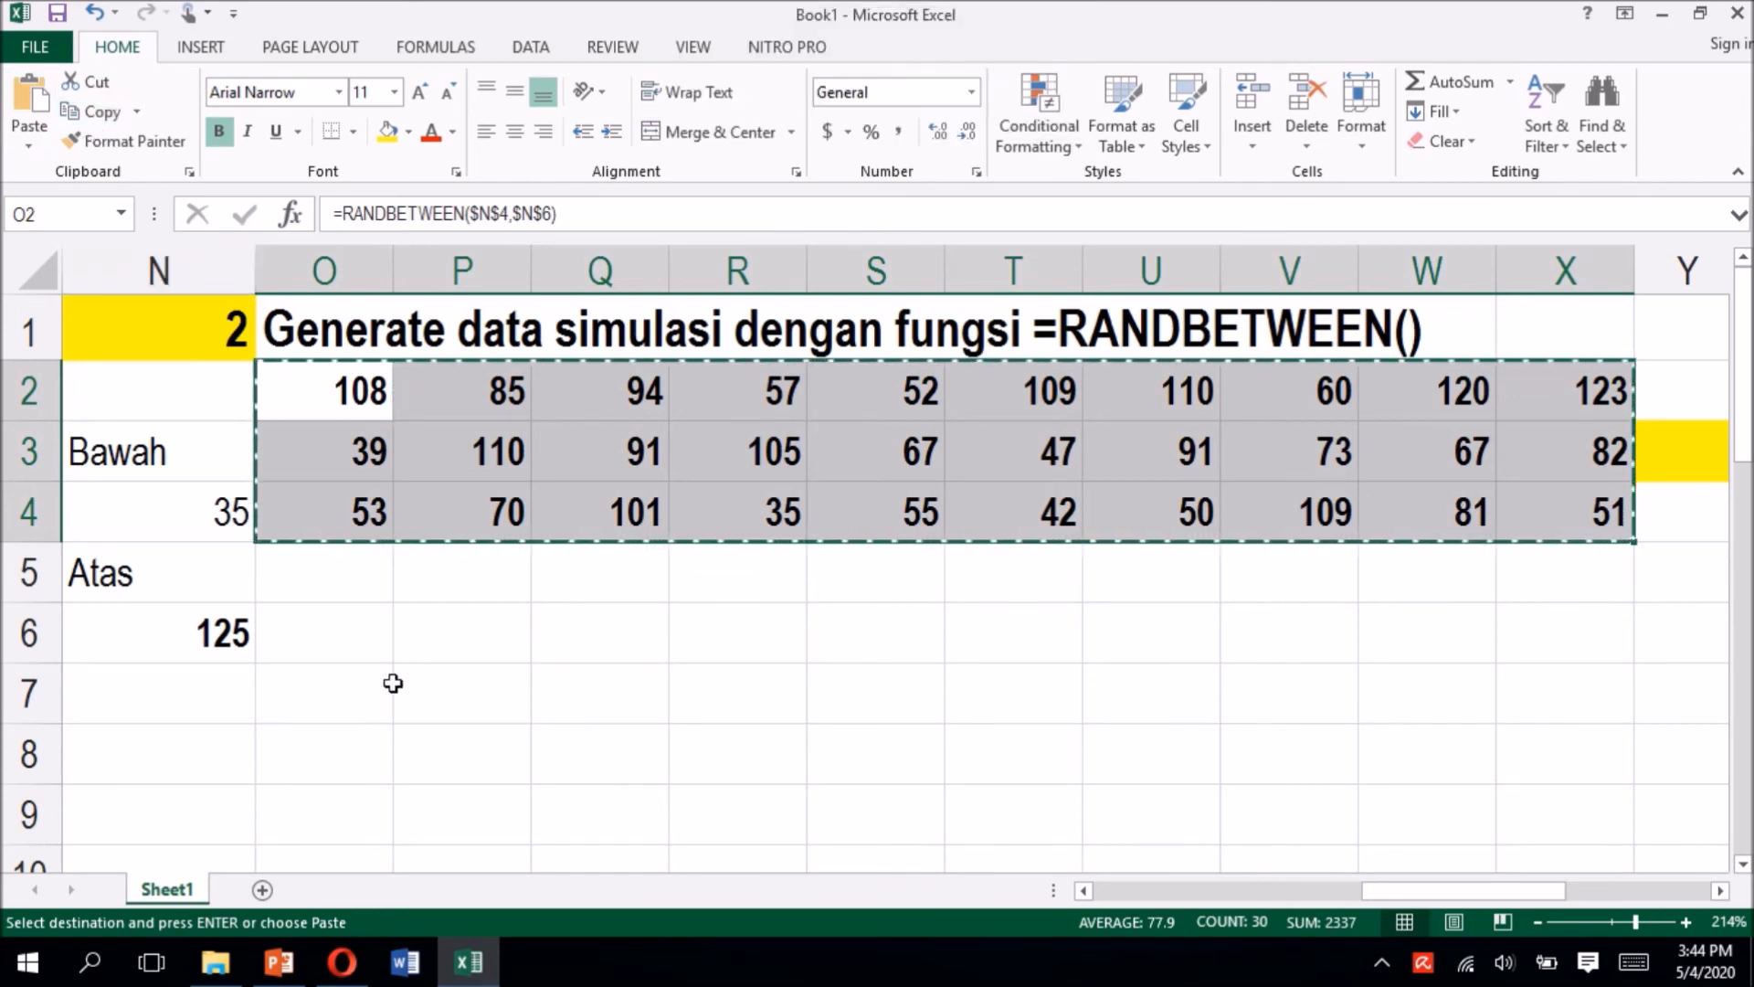
left_click(347, 637)
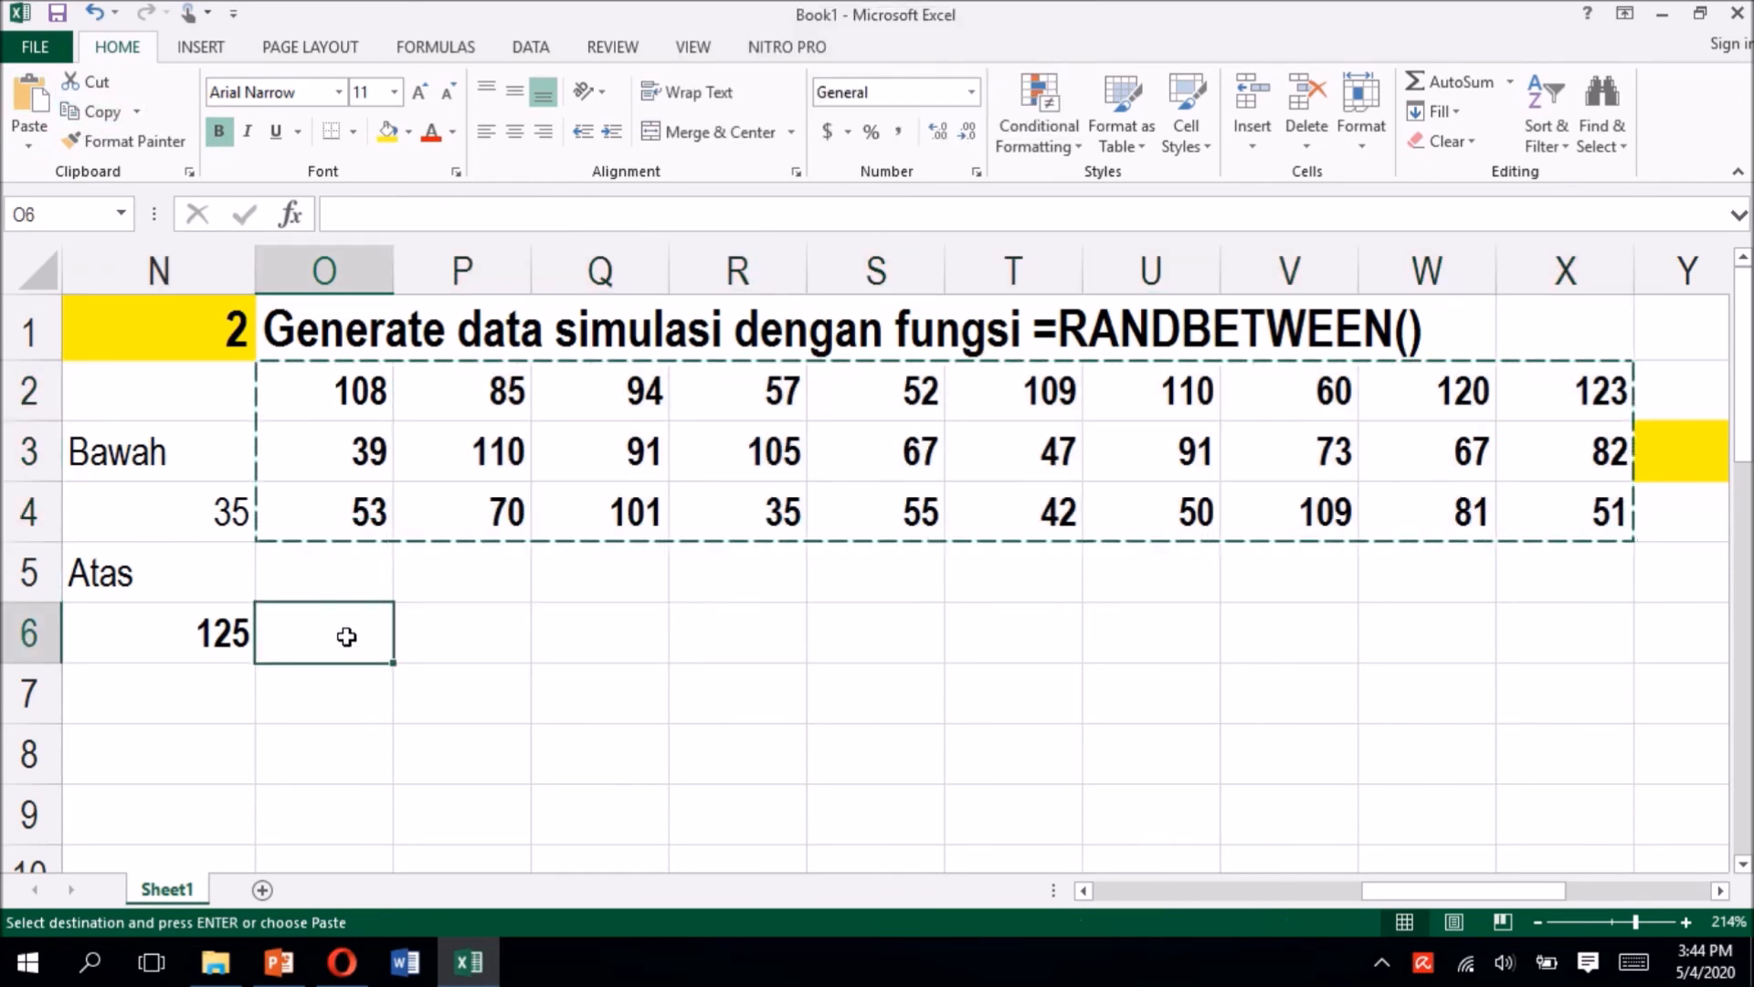
right_click(348, 644)
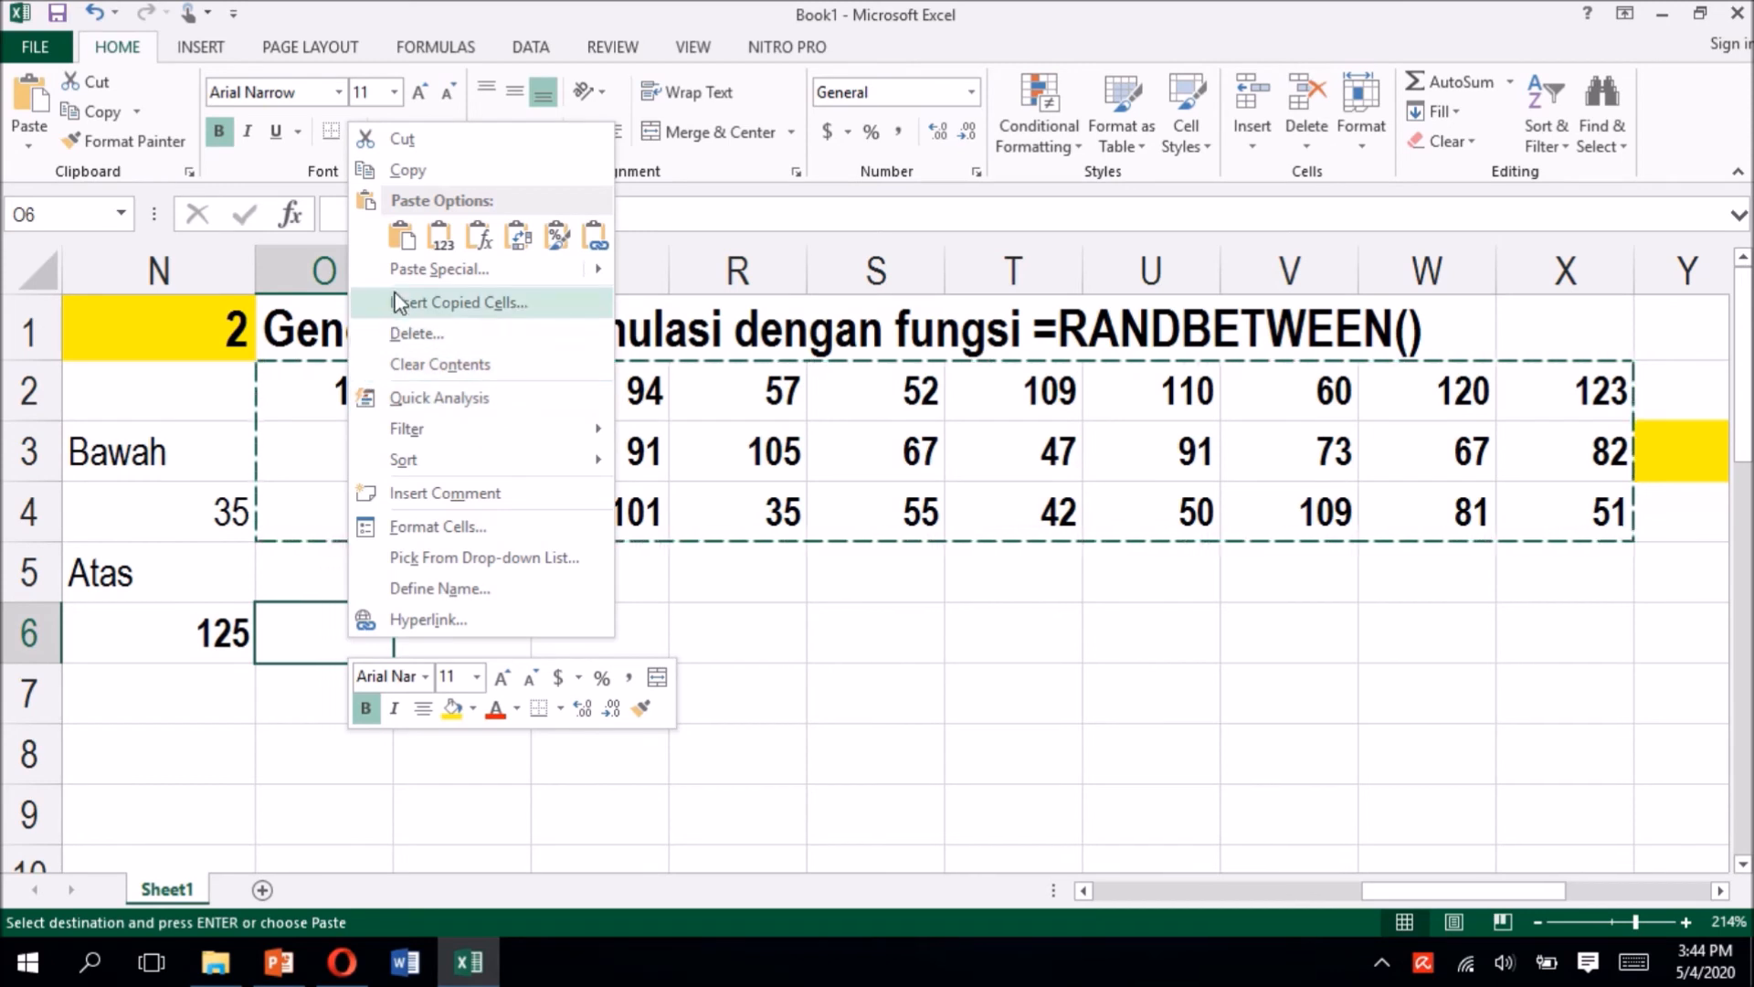
left_click(439, 240)
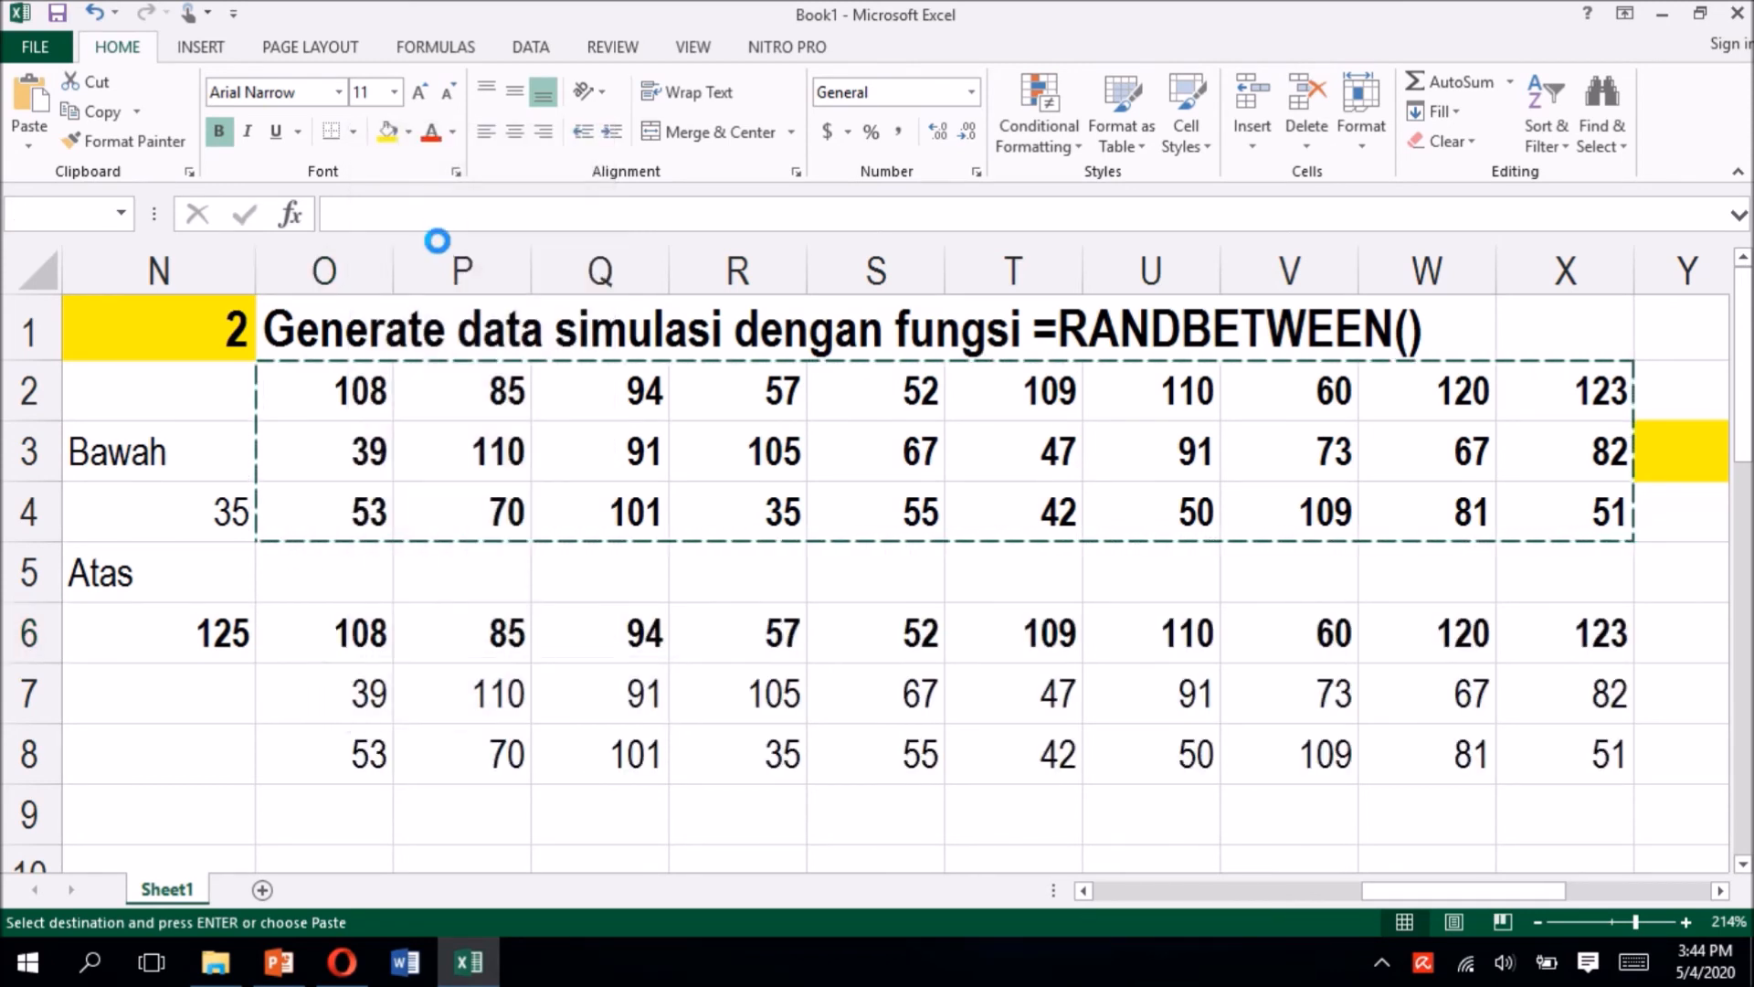
Step: Fill the pasted values in O6:X8 with yellow and return to cell O6
left_click(388, 132)
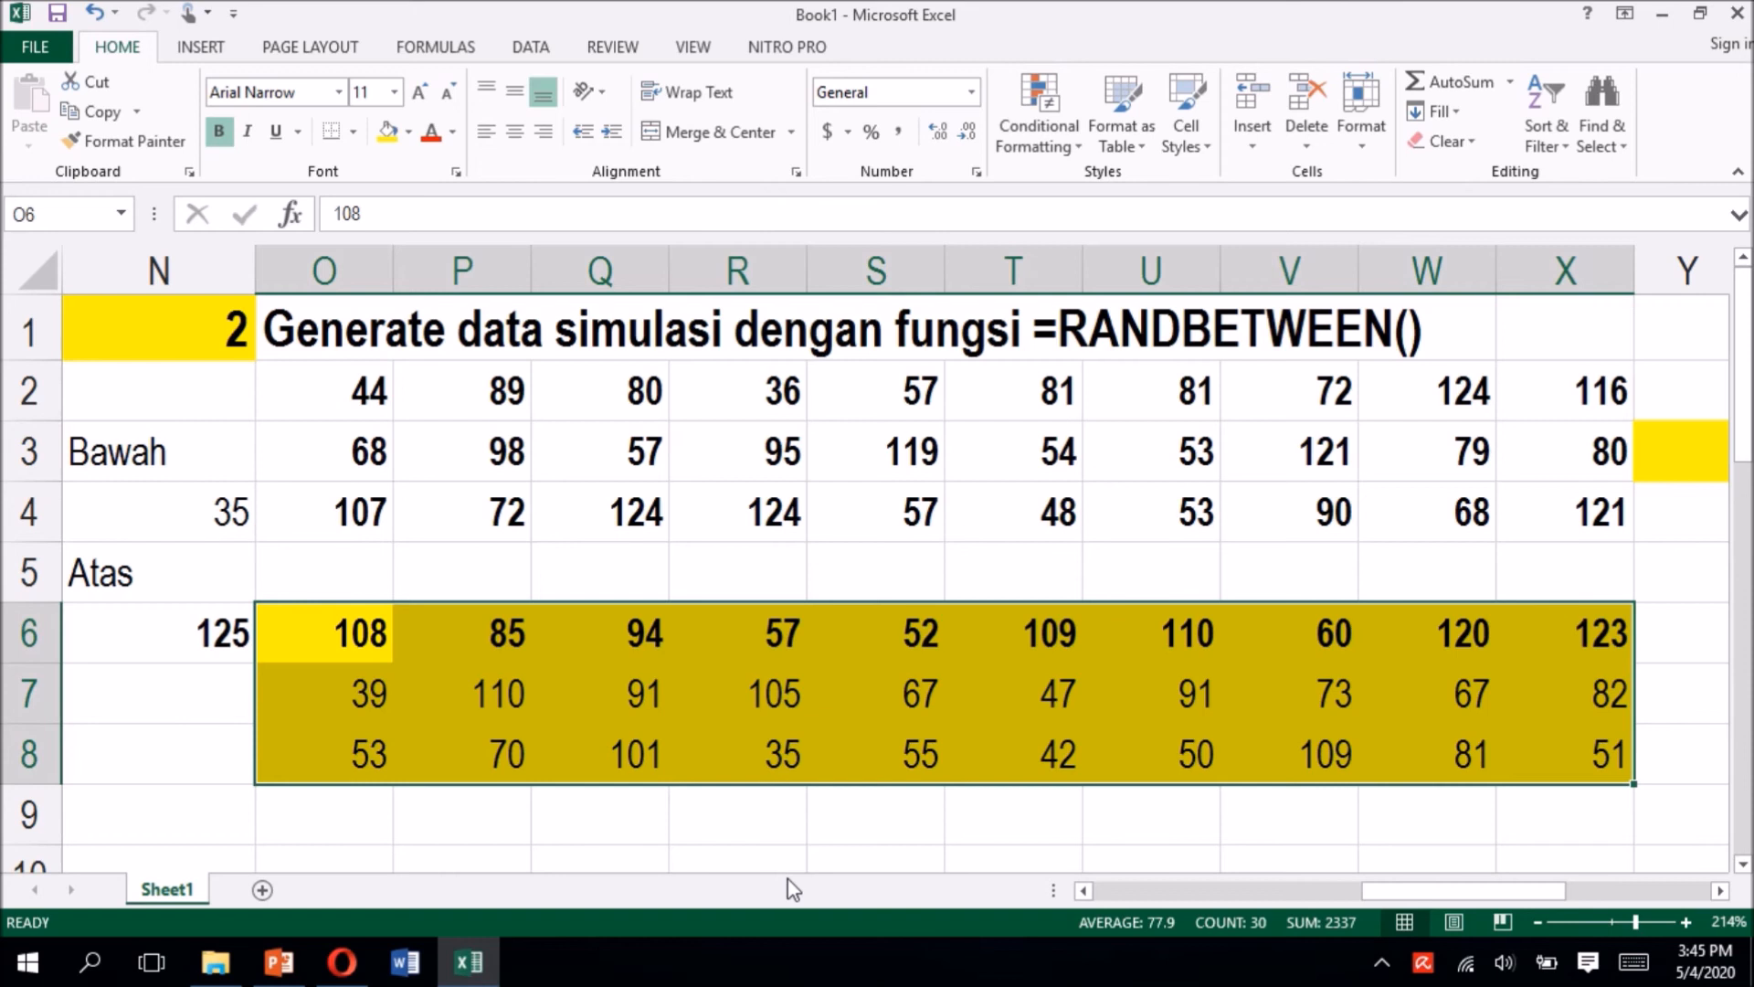
key("Down")
key("Up")
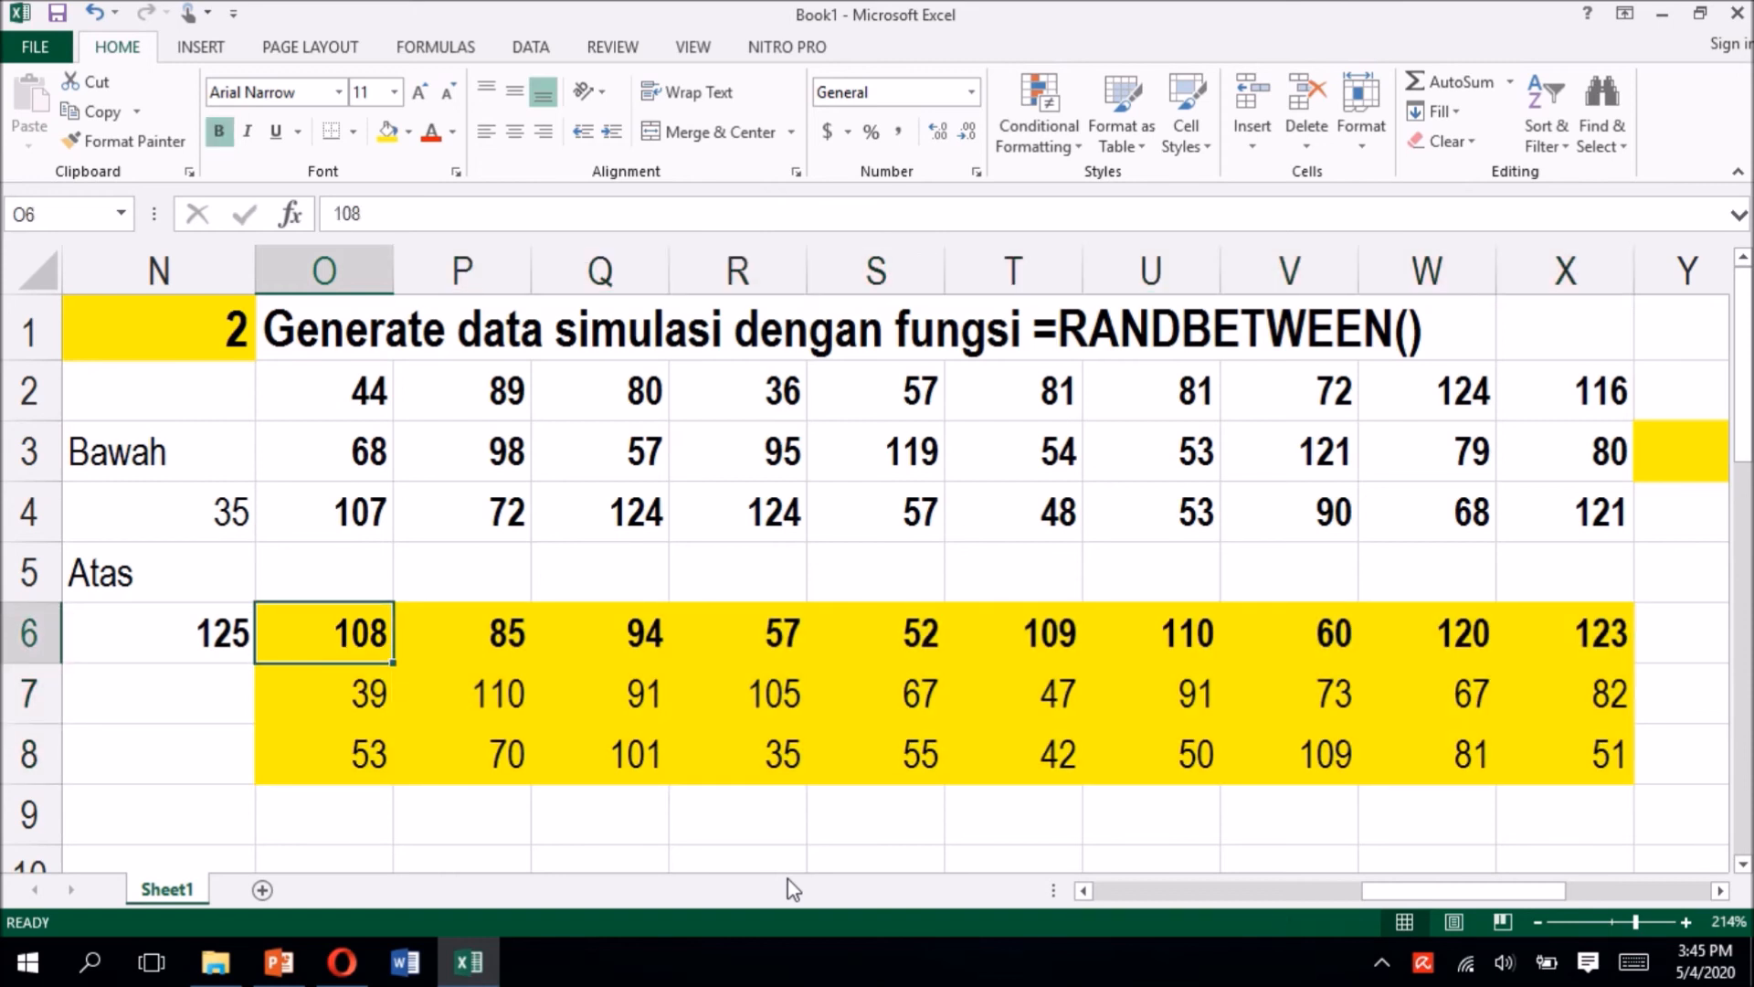